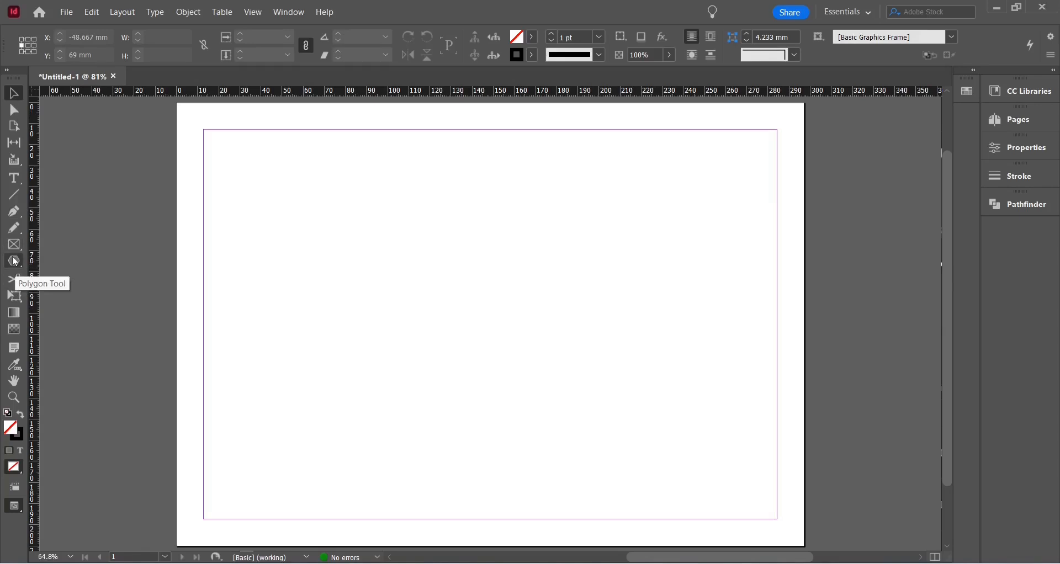
Step: Draw a five-pointed star about 111 by 106 mm mid-page, fill it with C=100 M=0 Y=0 K=0, and deselect it
left_click(15, 263)
left_click_drag(370, 200, 606, 458)
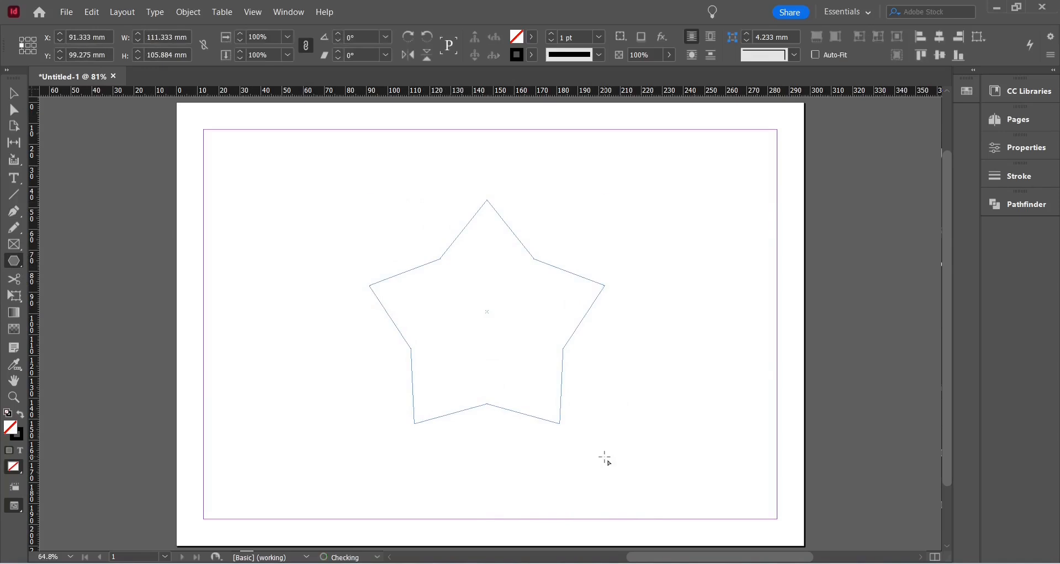
left_click(535, 41)
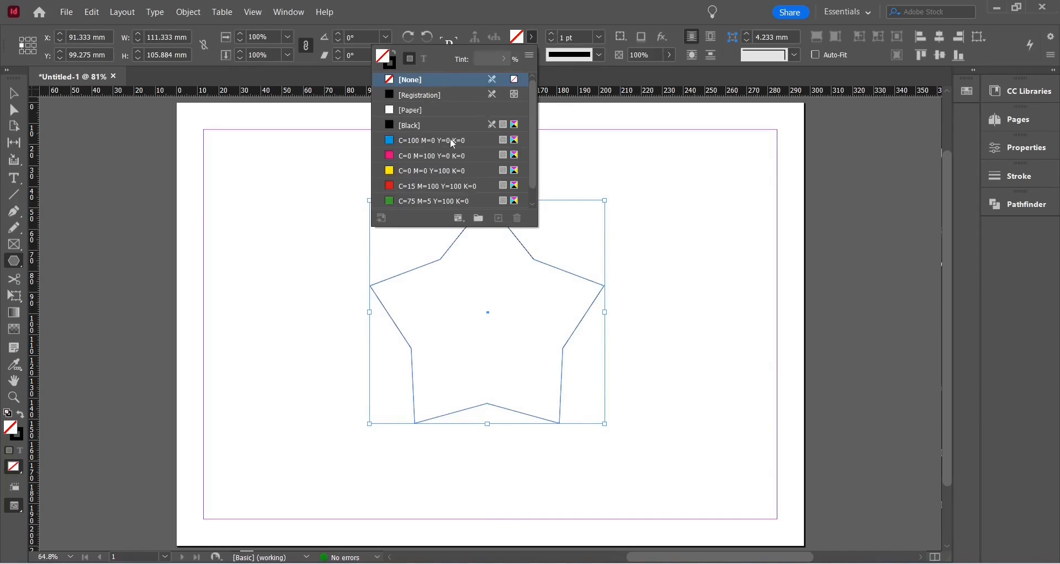
left_click(432, 147)
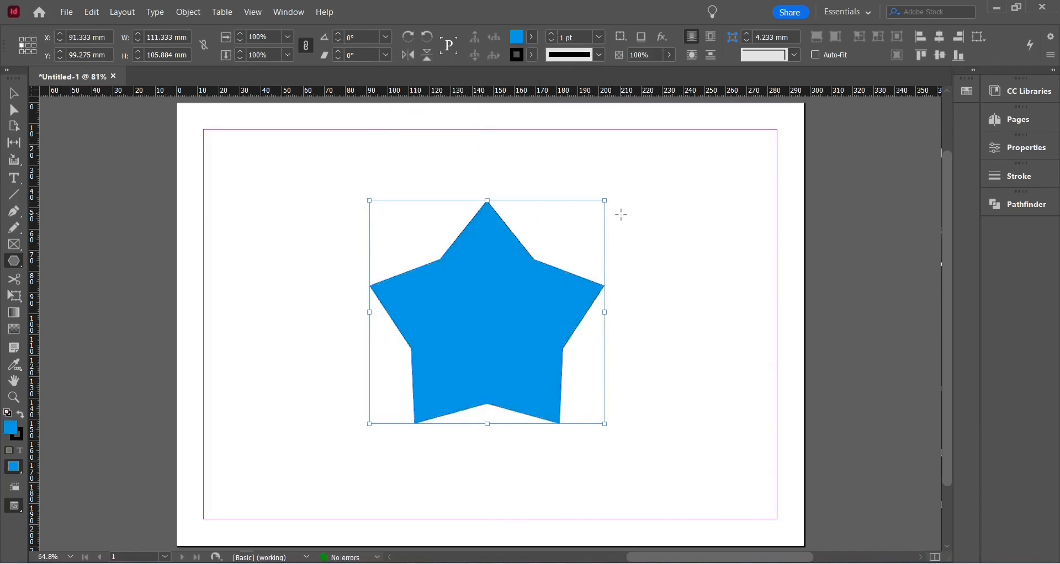
left_click(309, 213)
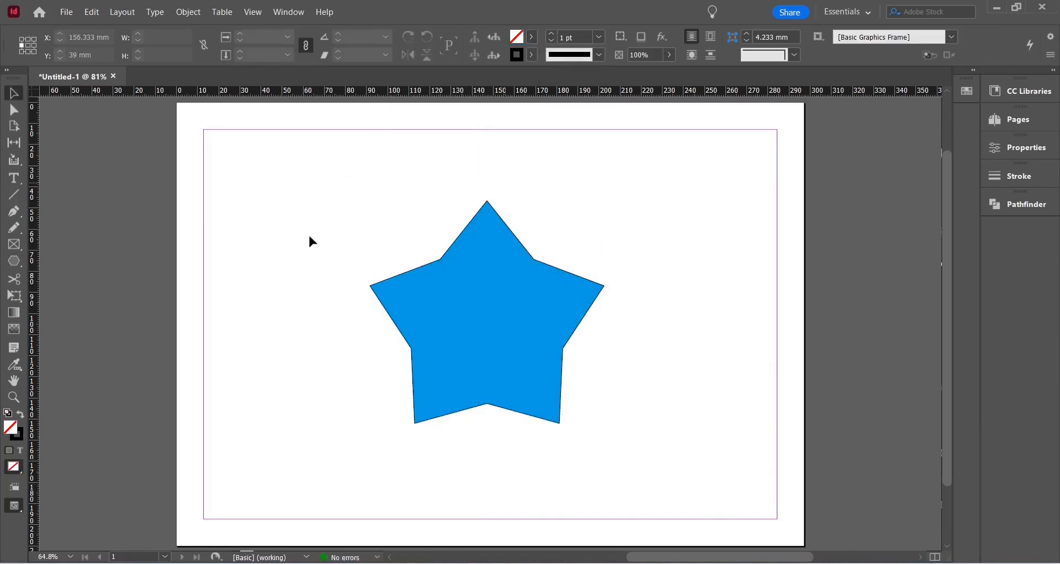
Step: Display the Effects panel beside the star and view the list of available object effects
left_click(290, 13)
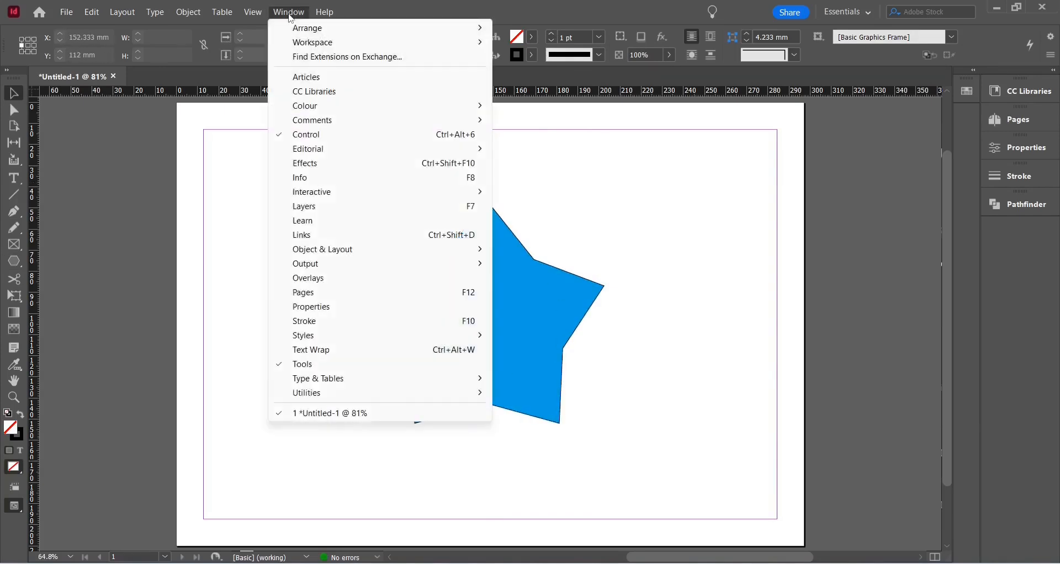
left_click(308, 163)
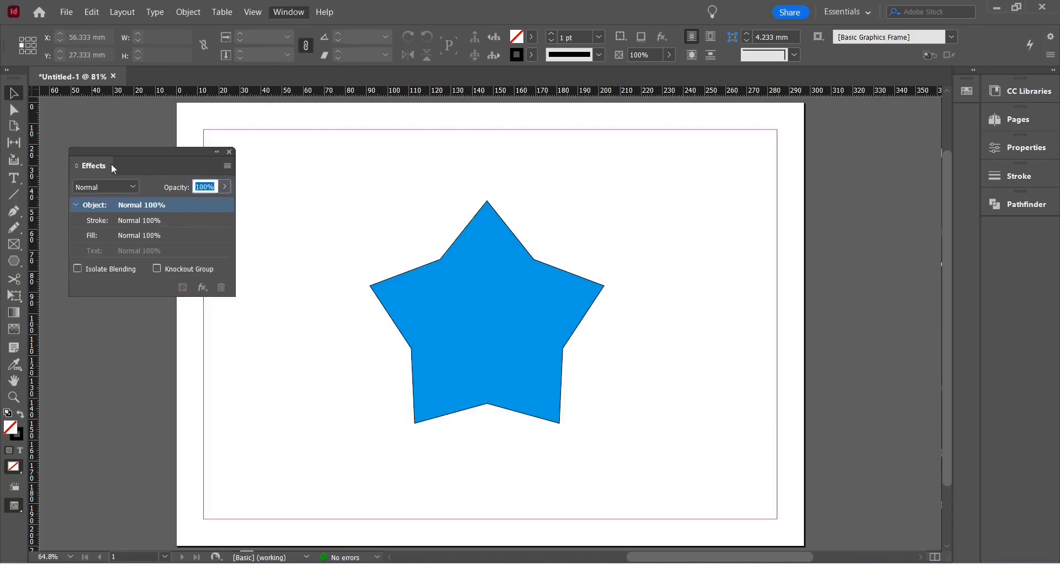
left_click_drag(111, 165, 130, 174)
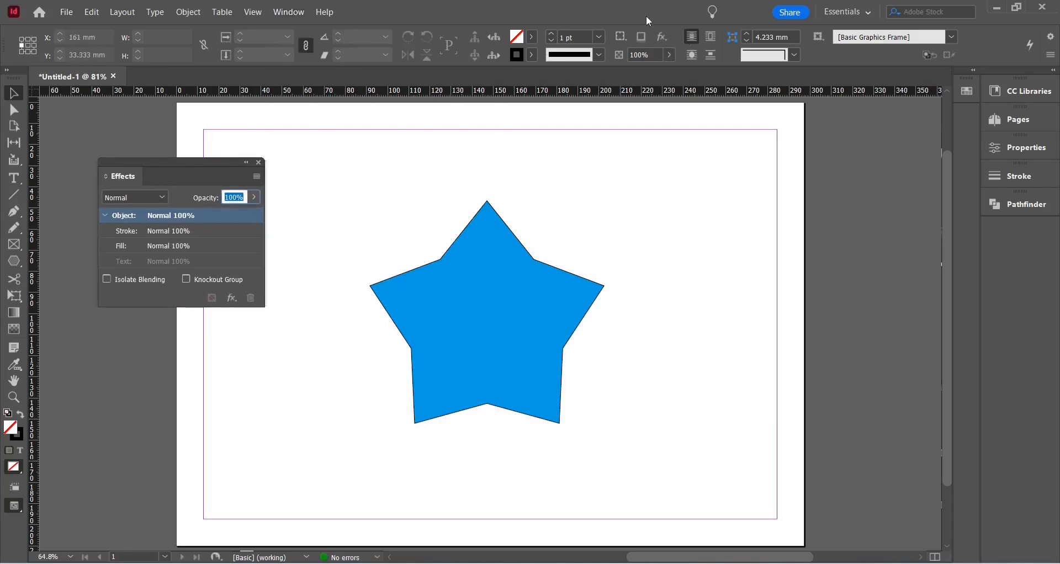
left_click(668, 41)
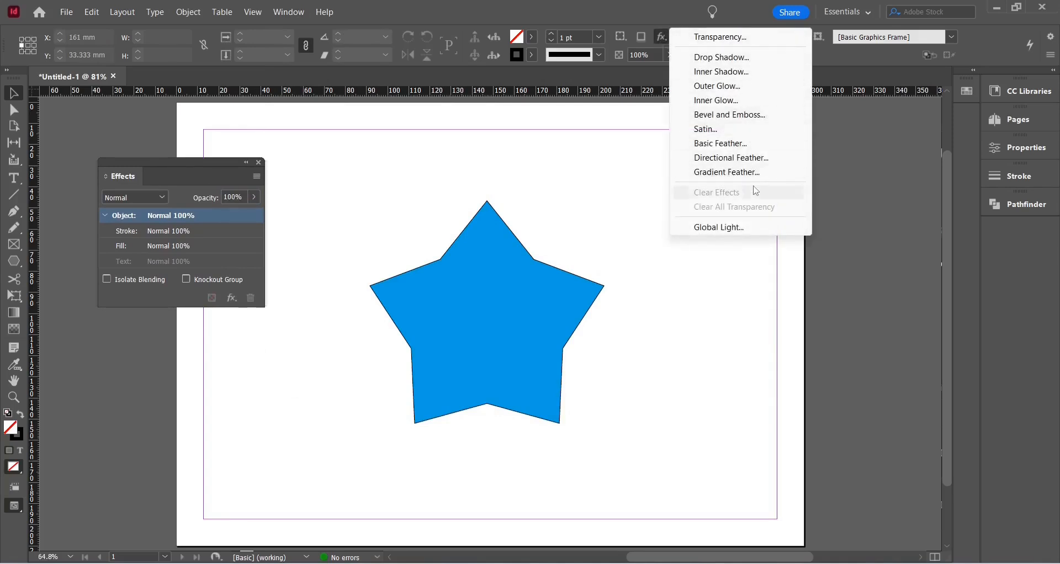
left_click(644, 21)
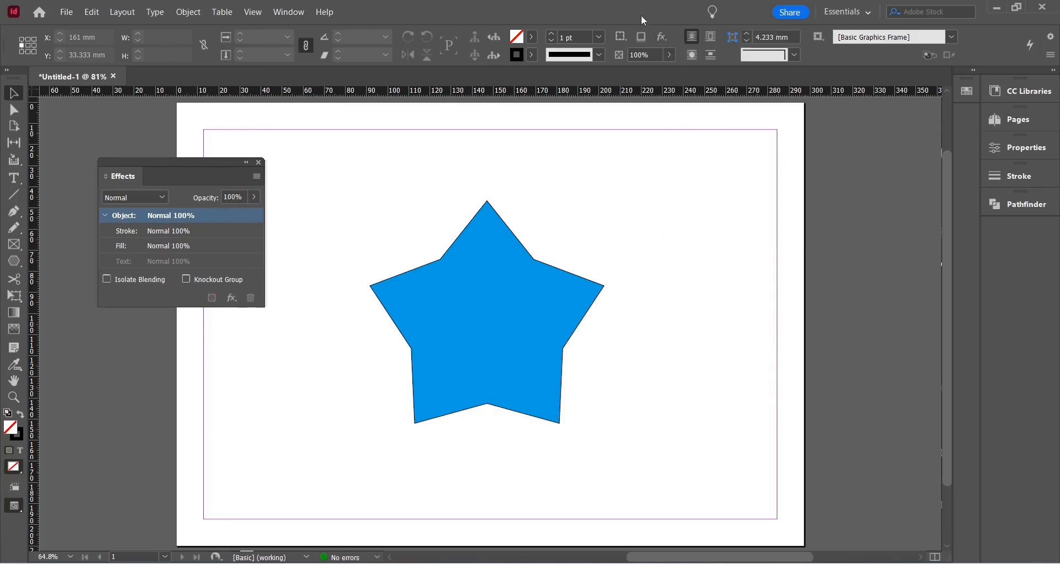
Step: Move the star about 21 mm up the page and start an Inner Glow effect on it
left_click(492, 336)
left_click_drag(543, 295, 550, 252)
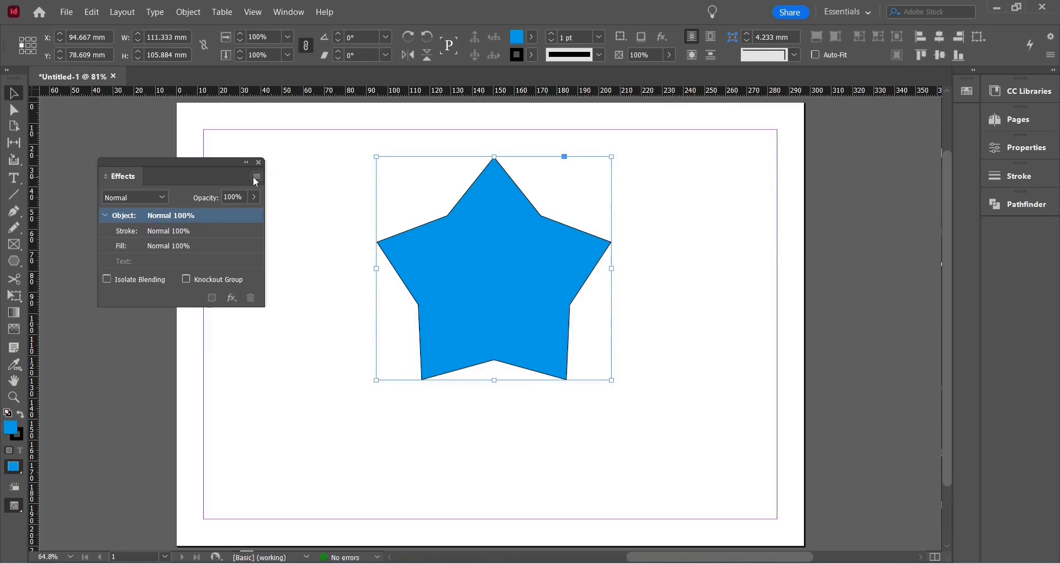
left_click(257, 177)
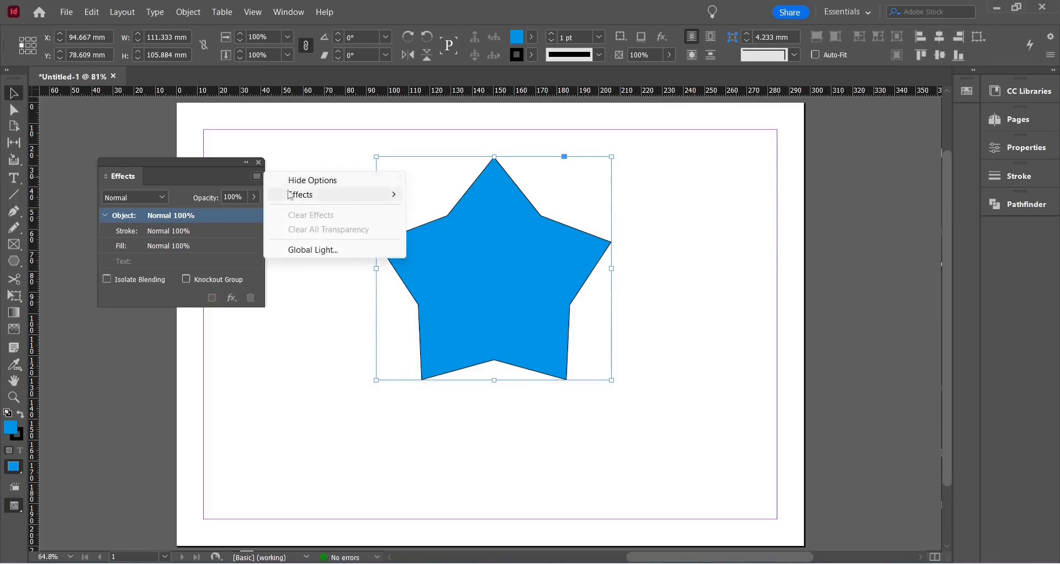
mouse_move(292, 196)
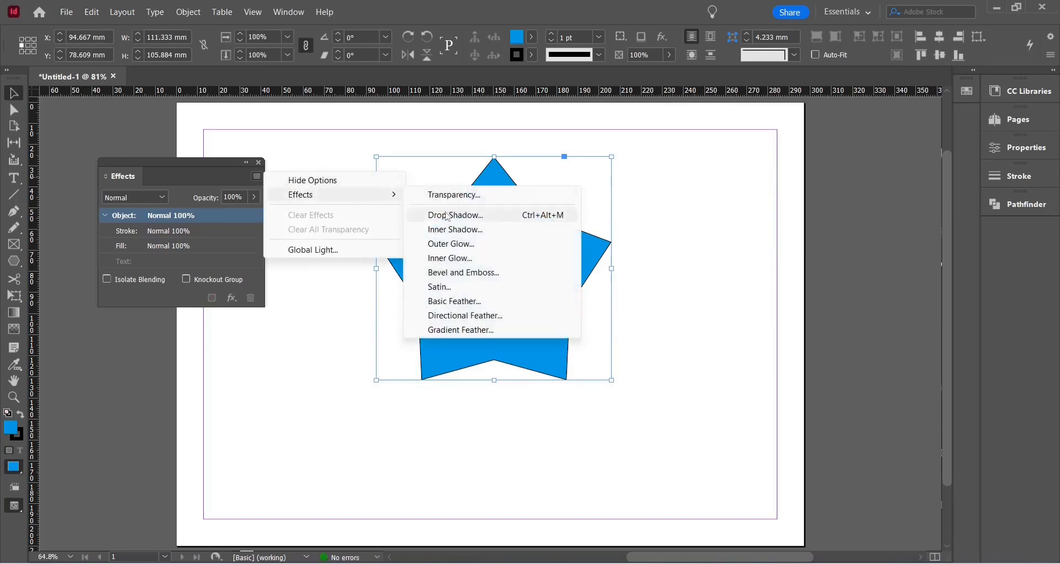
left_click(463, 258)
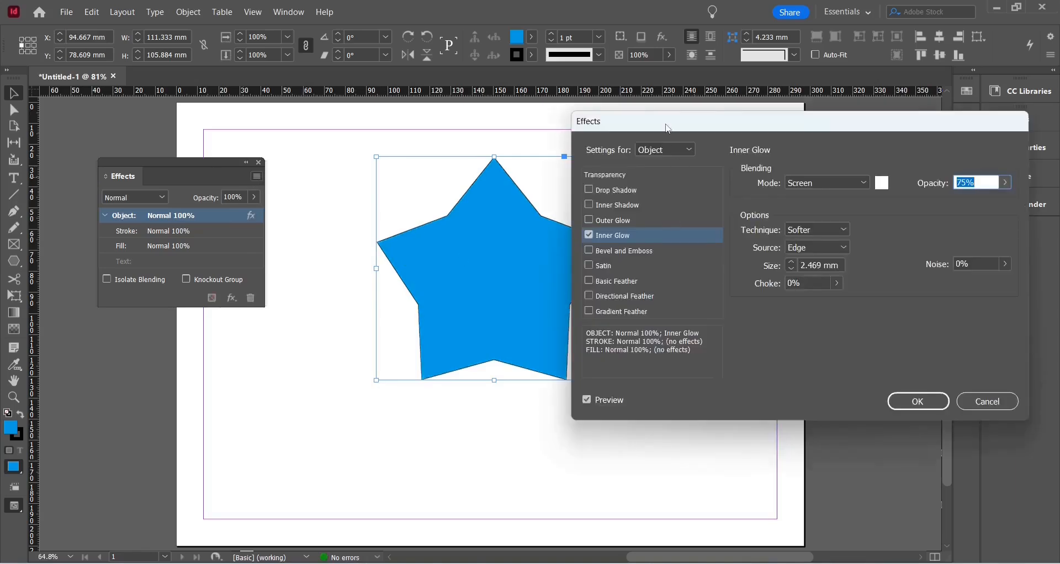
left_click_drag(666, 126, 699, 121)
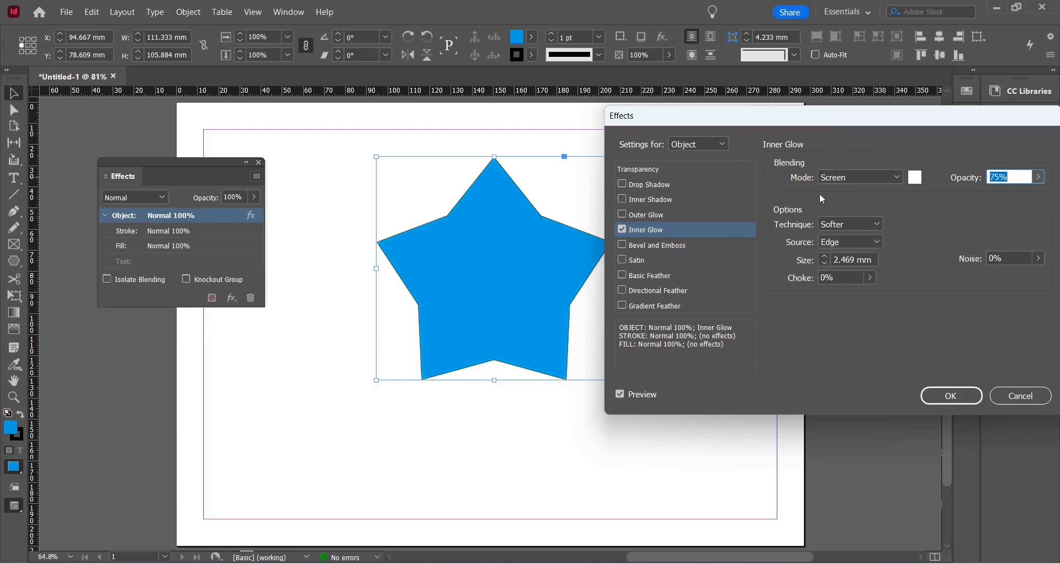
Step: Set the star's inner glow opacity to 100% and its source to Centre
left_click(1040, 178)
left_click_drag(1026, 196, 988, 198)
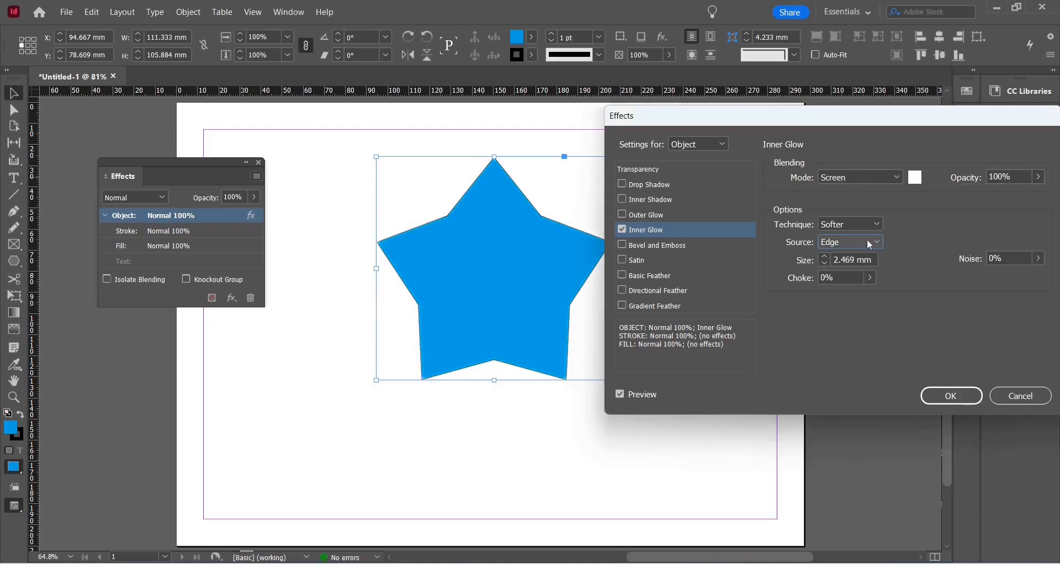
left_click(829, 244)
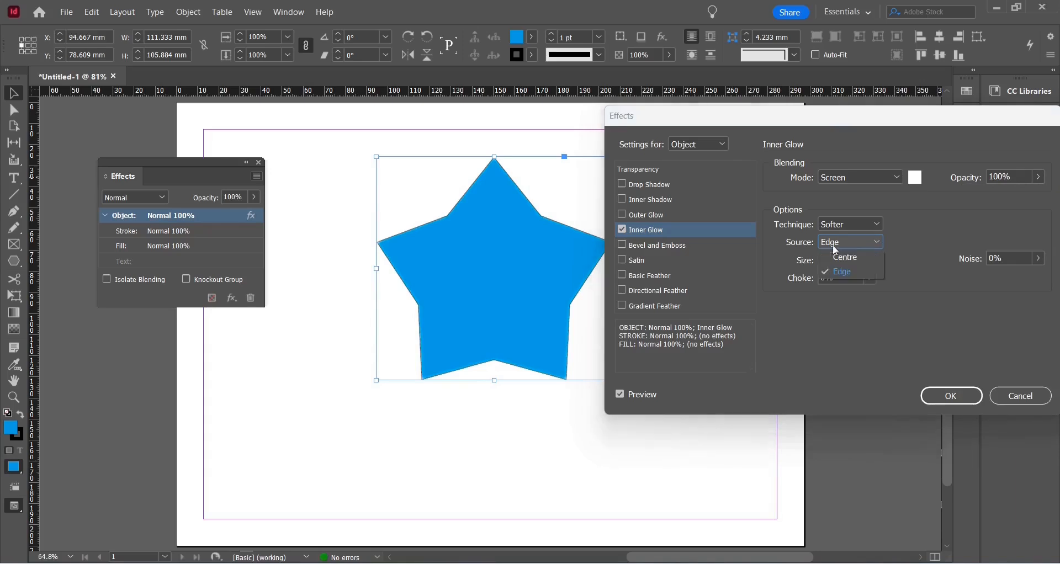
left_click(840, 258)
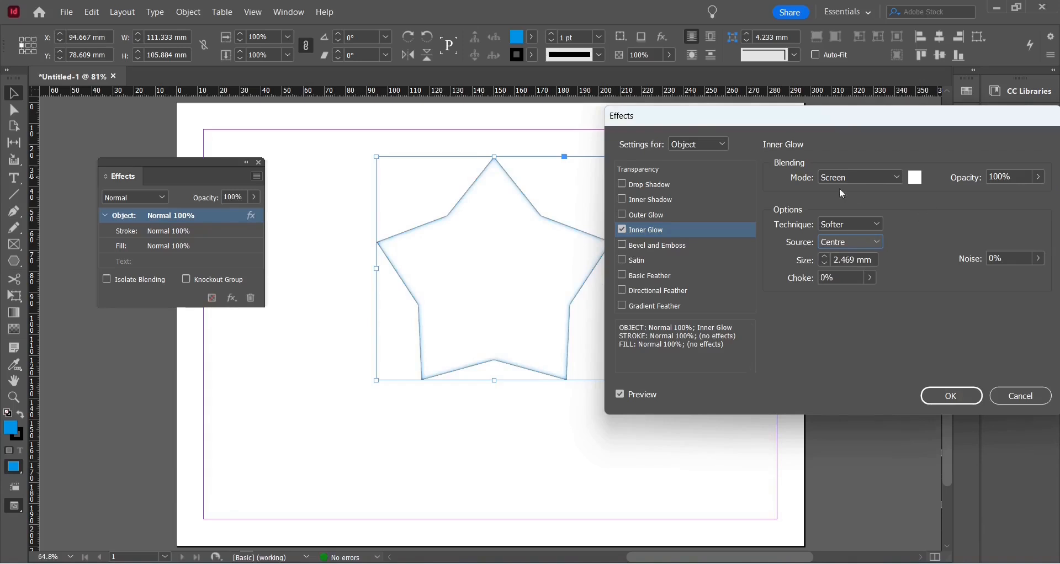
Step: Set the inner glow's opacity to 37%, its technique to Precise and its noise to 43%
left_click(1039, 178)
left_click_drag(1040, 194, 989, 203)
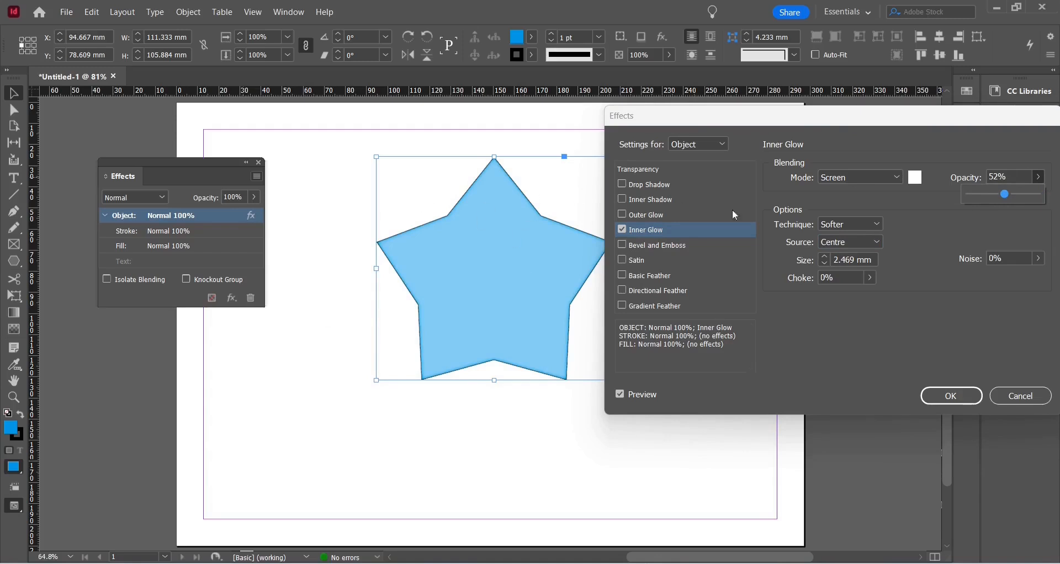
left_click(981, 198)
left_click(851, 224)
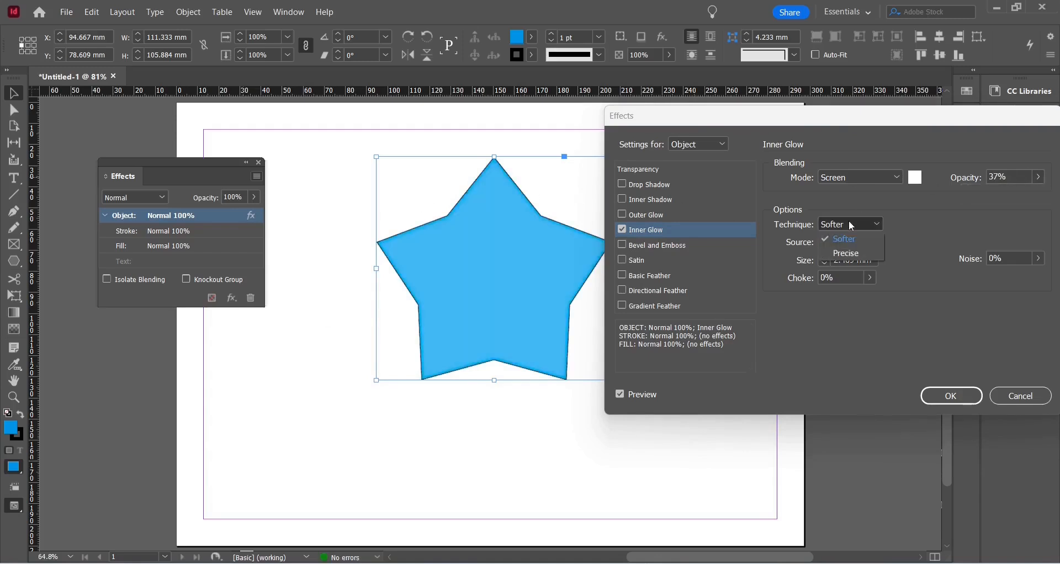
left_click(853, 258)
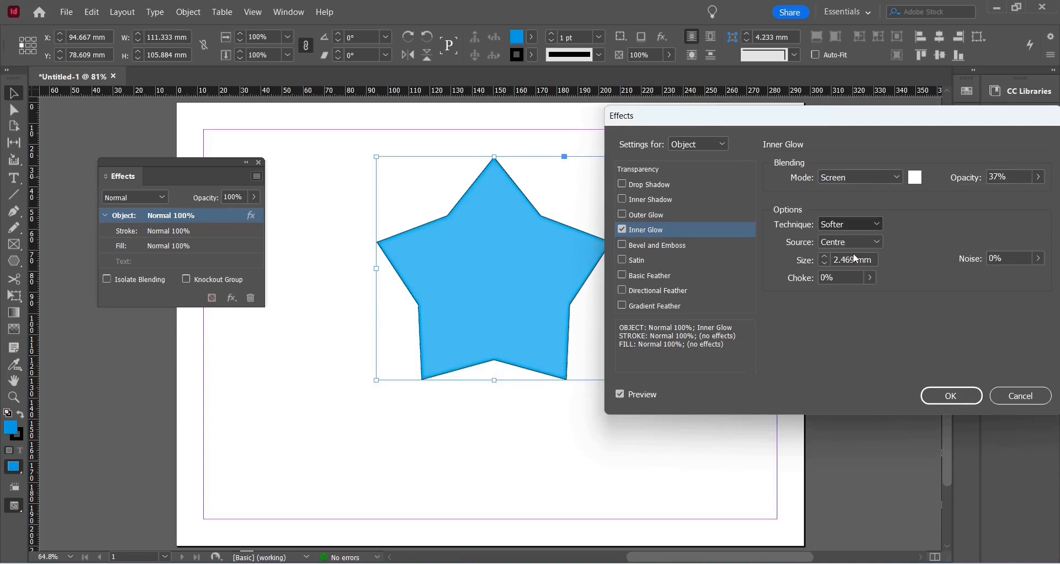
left_click(1039, 259)
left_click_drag(976, 280, 1001, 277)
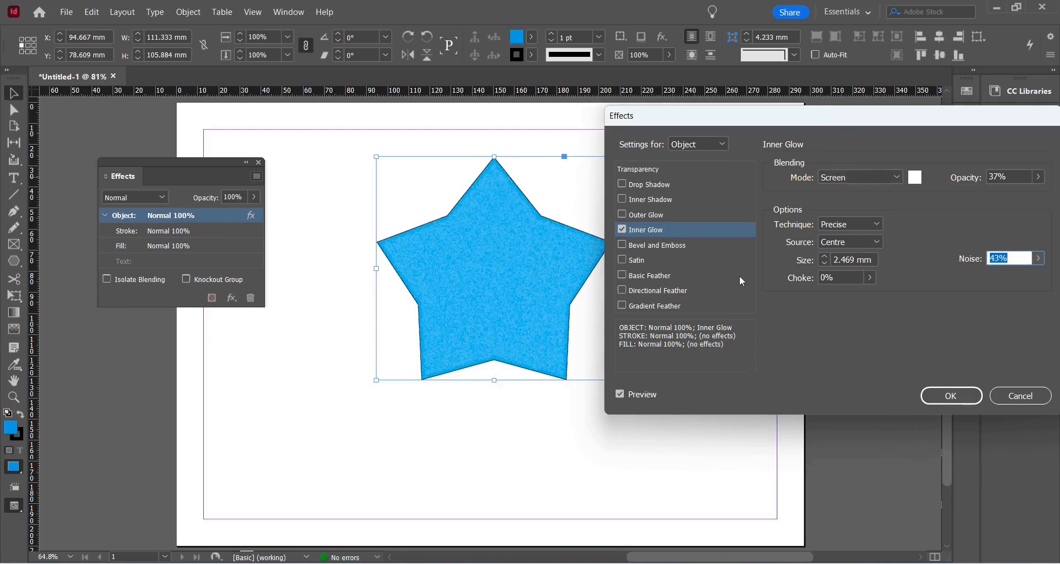
Step: Try a Basic Feather on the star in addition to the glow and discard all the effect changes
left_click(655, 281)
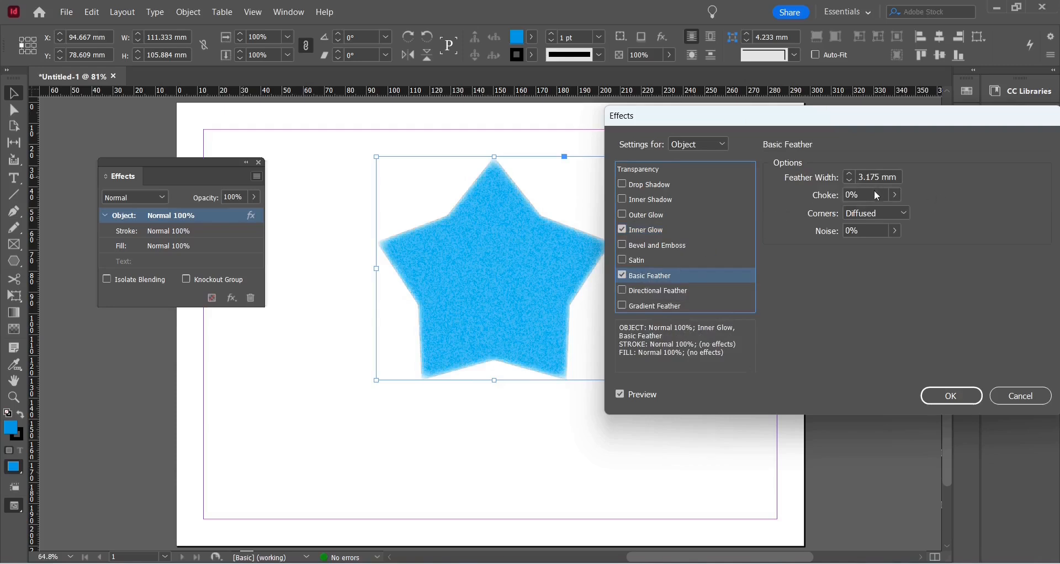
left_click(1022, 396)
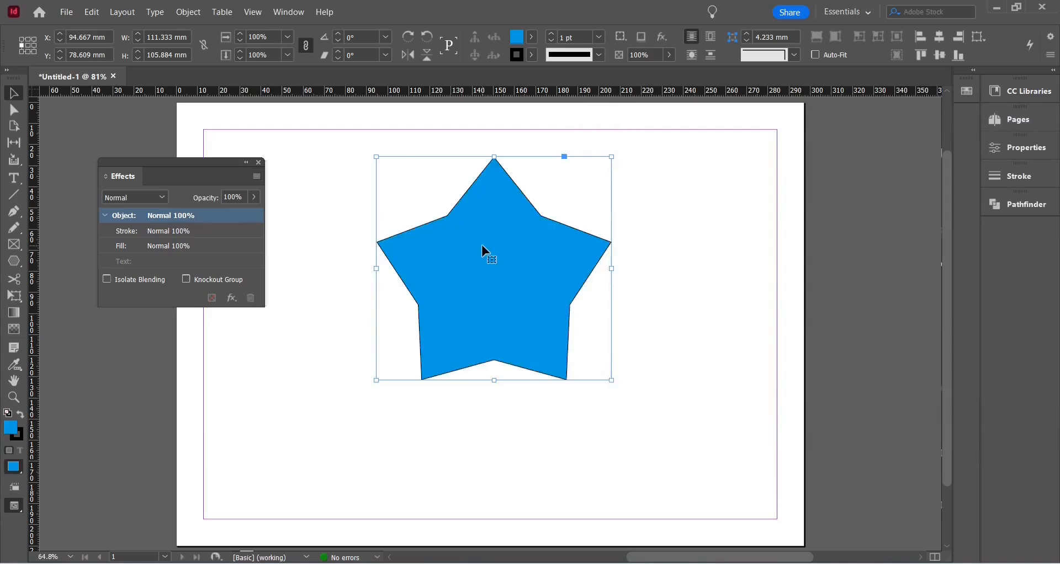
Step: Move the star to the page's upper-left corner area and deselect it
left_click_drag(529, 307, 358, 242)
left_click(641, 446)
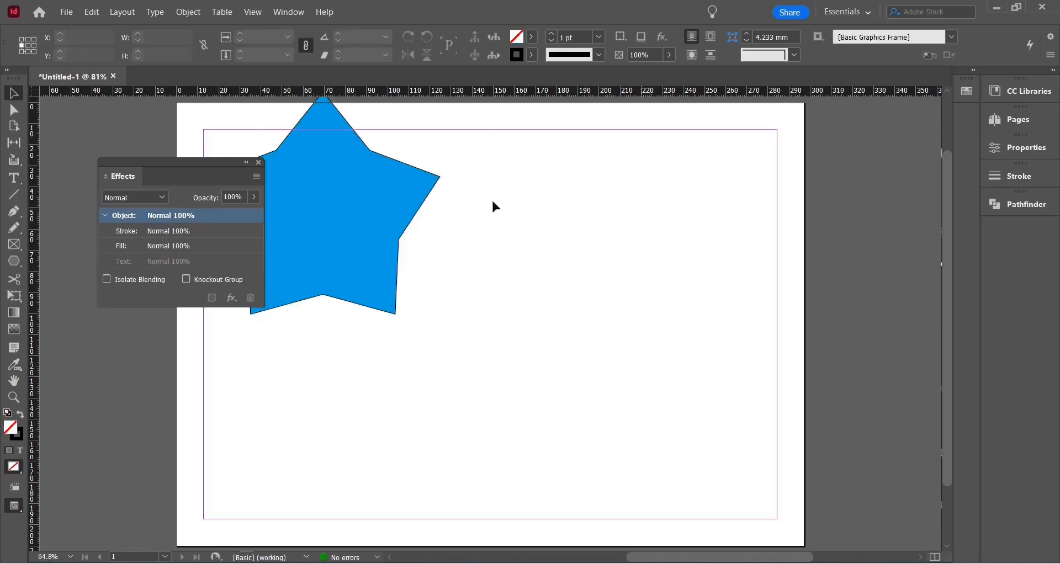
Step: Start generating a QR code and try the Web Hyperlink content type
left_click(187, 17)
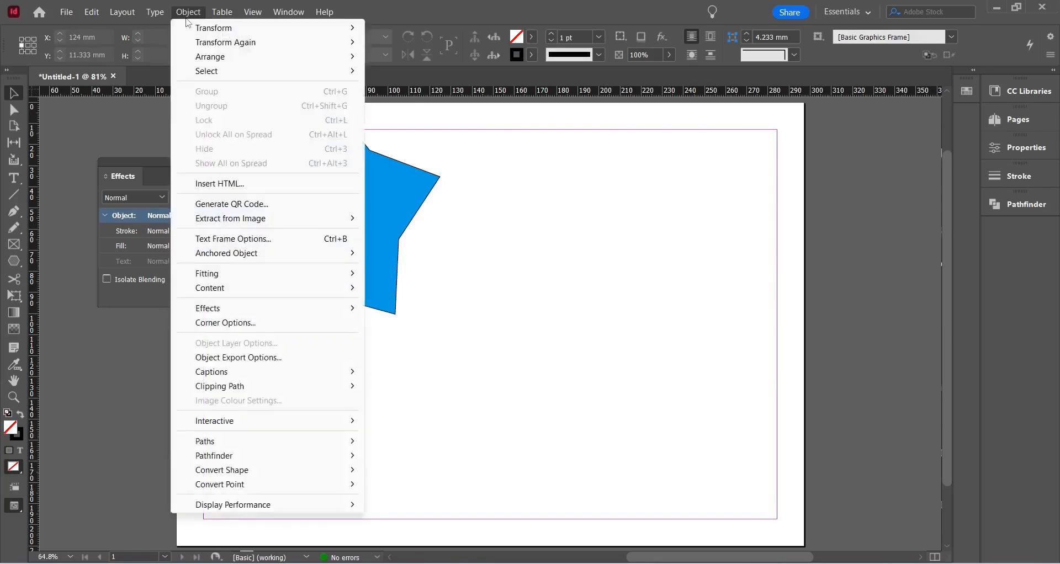
left_click(227, 206)
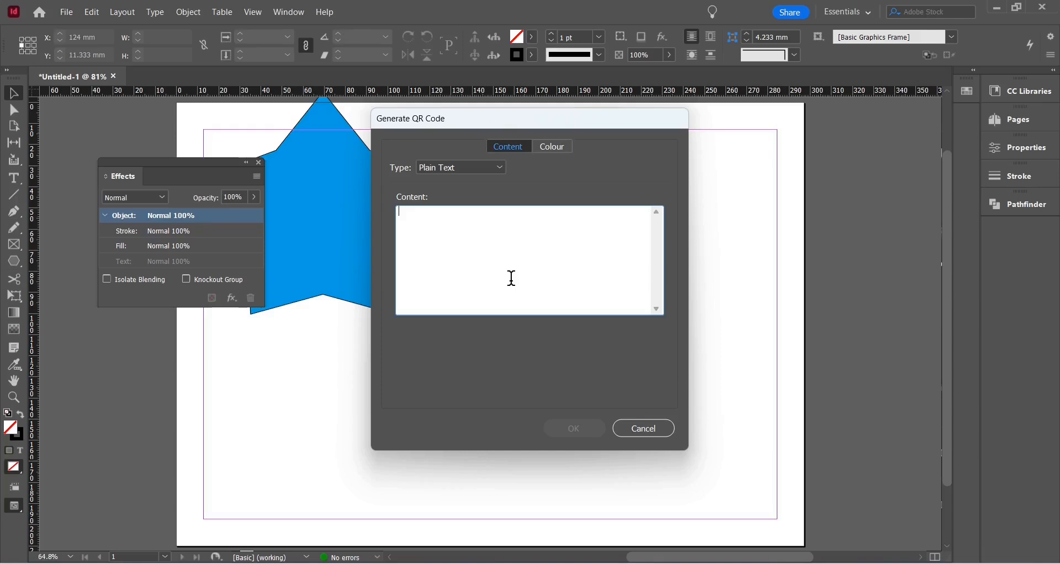
left_click(476, 171)
left_click(476, 171)
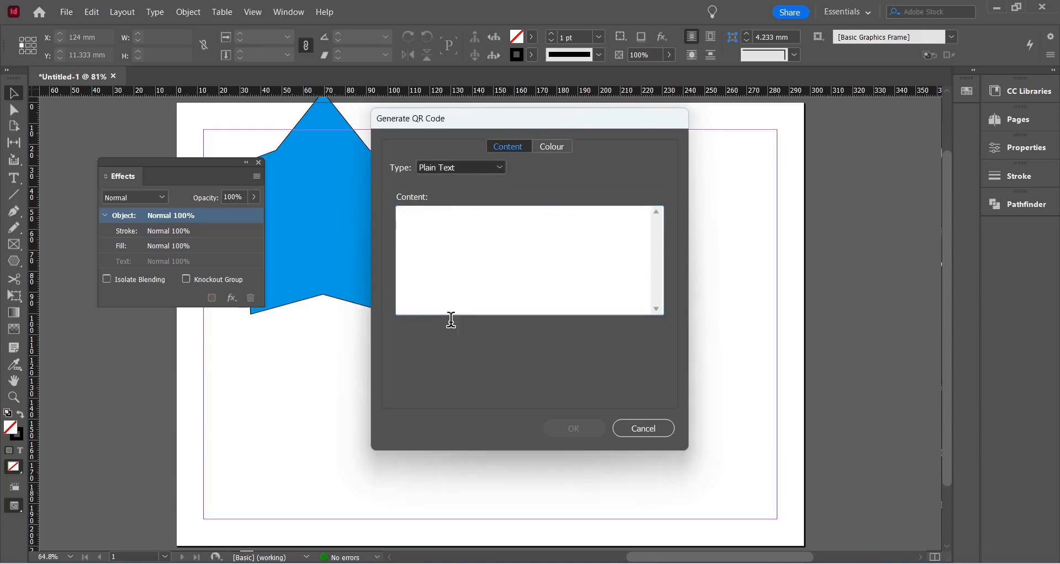
left_click(442, 233)
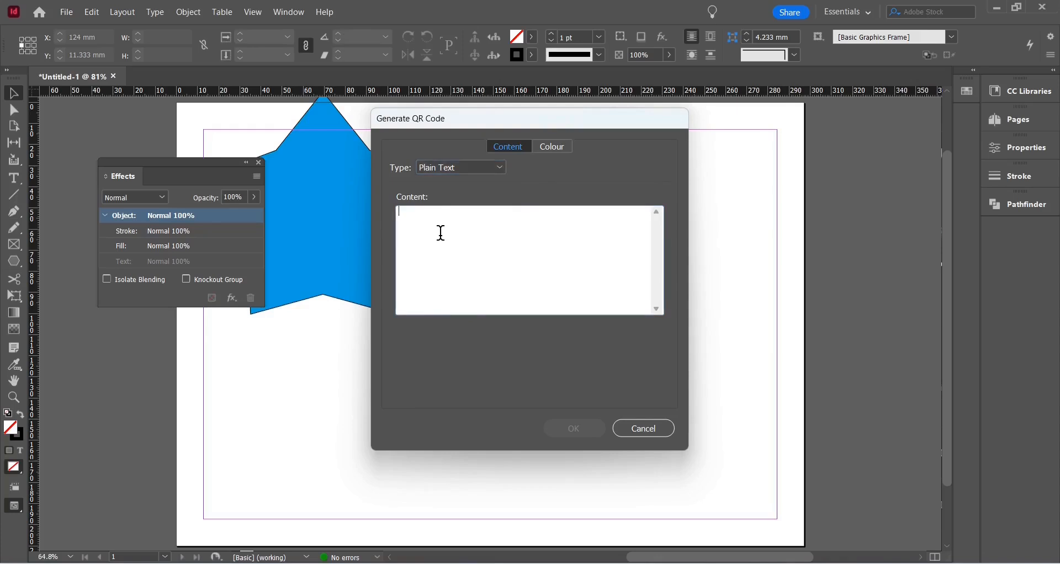
left_click(440, 173)
left_click(449, 181)
left_click(447, 167)
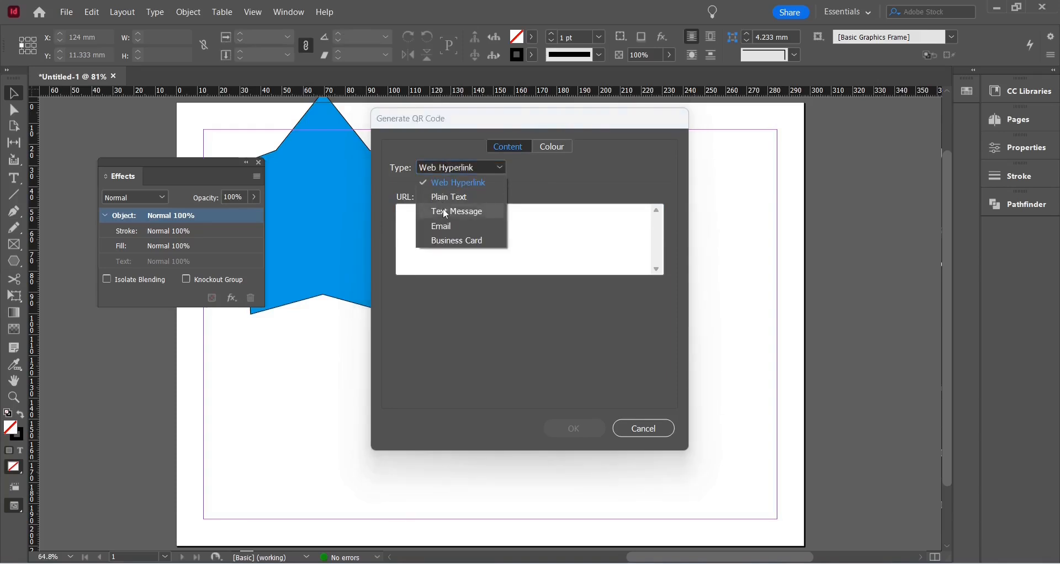
Step: Examine the fields offered by the Text Message, Email and Business Card types of QR code
left_click(447, 212)
left_click(512, 212)
left_click(467, 166)
left_click(472, 226)
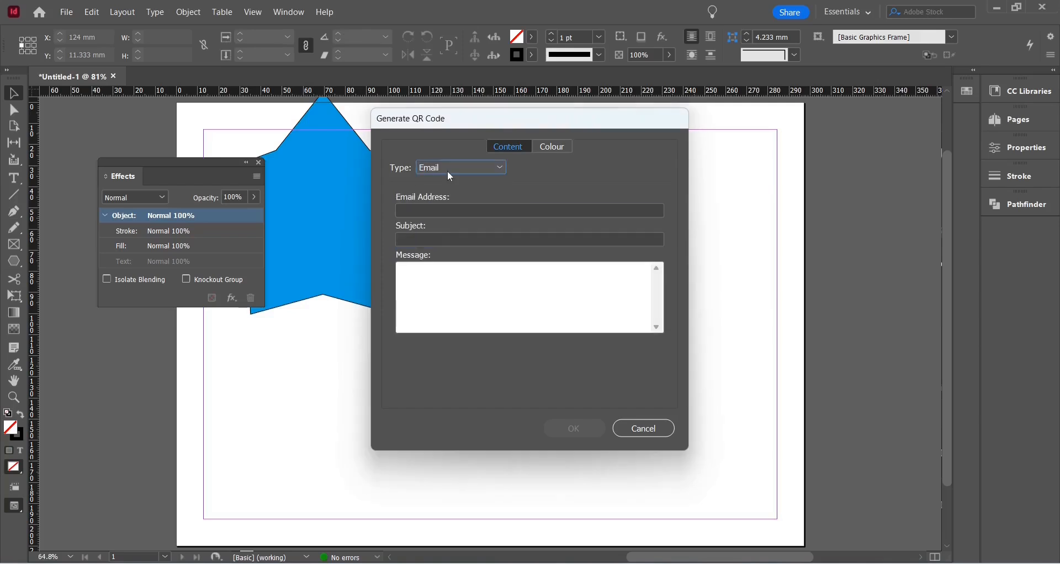
left_click(446, 166)
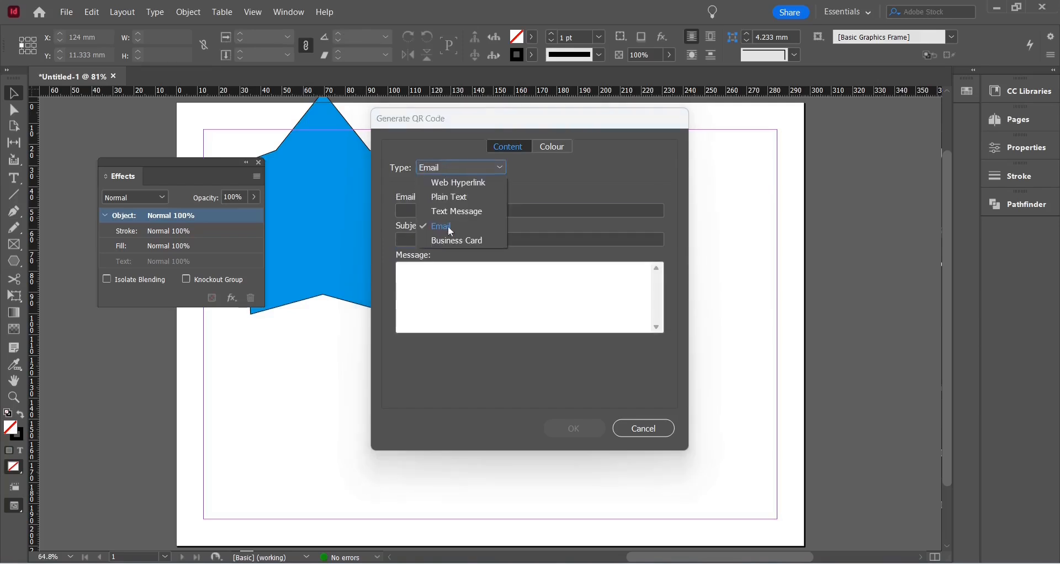
left_click(449, 239)
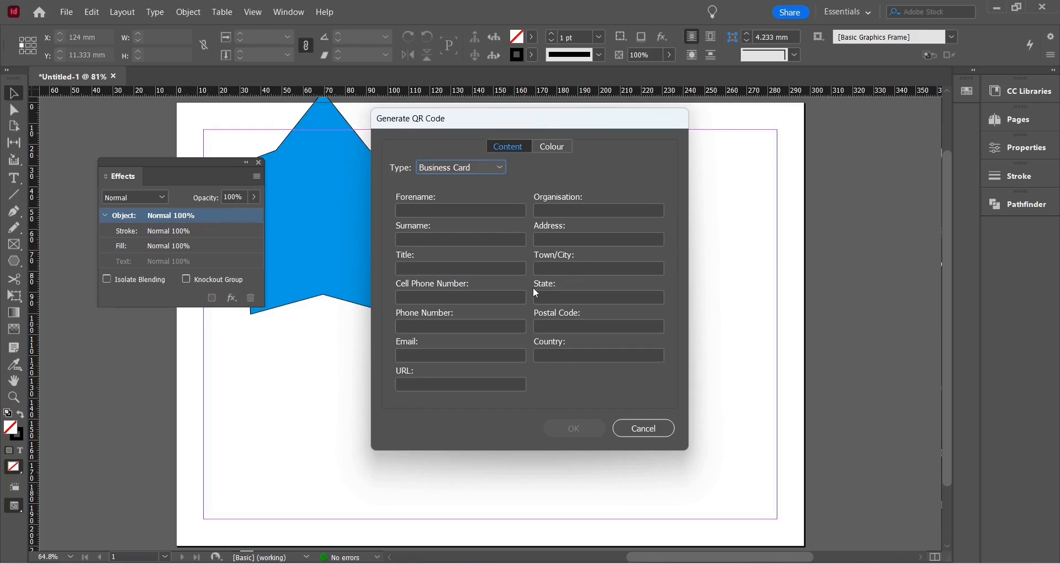
Step: Set the QR code's type to Plain Text and enter "welcome!" as its content
left_click(446, 170)
left_click(444, 194)
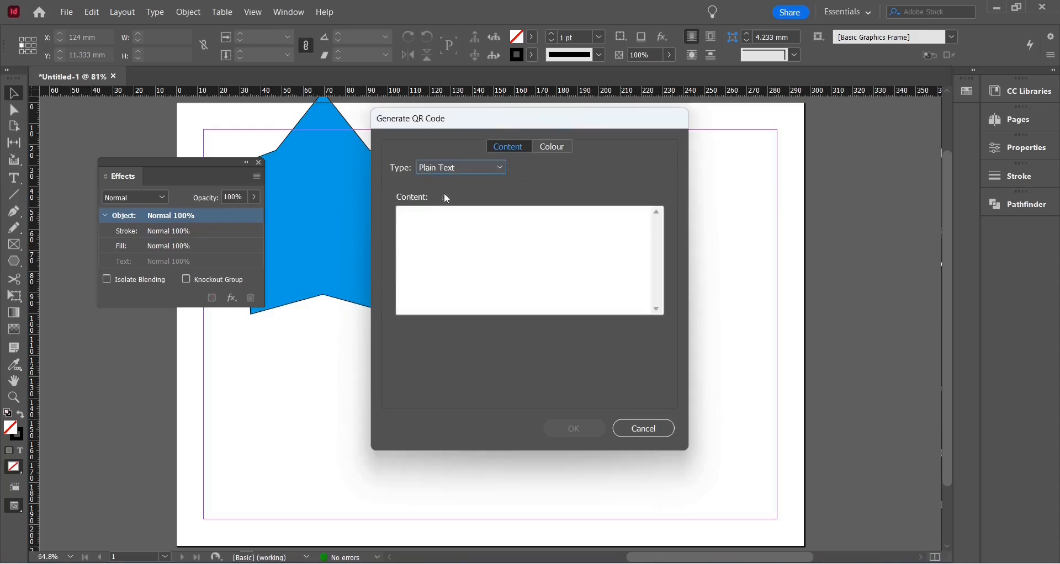
left_click(497, 247)
type("welcome!")
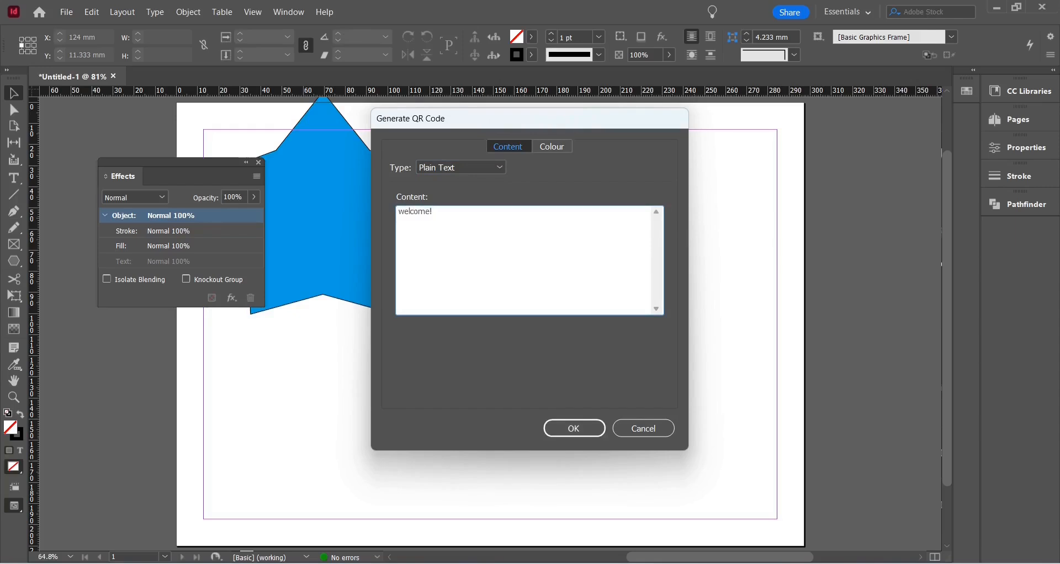
Step: Colour the QR code C=100 M=90 Y=10 K=0 and place it about 87.6 mm square beside the star, leaving it deselected
left_click(562, 148)
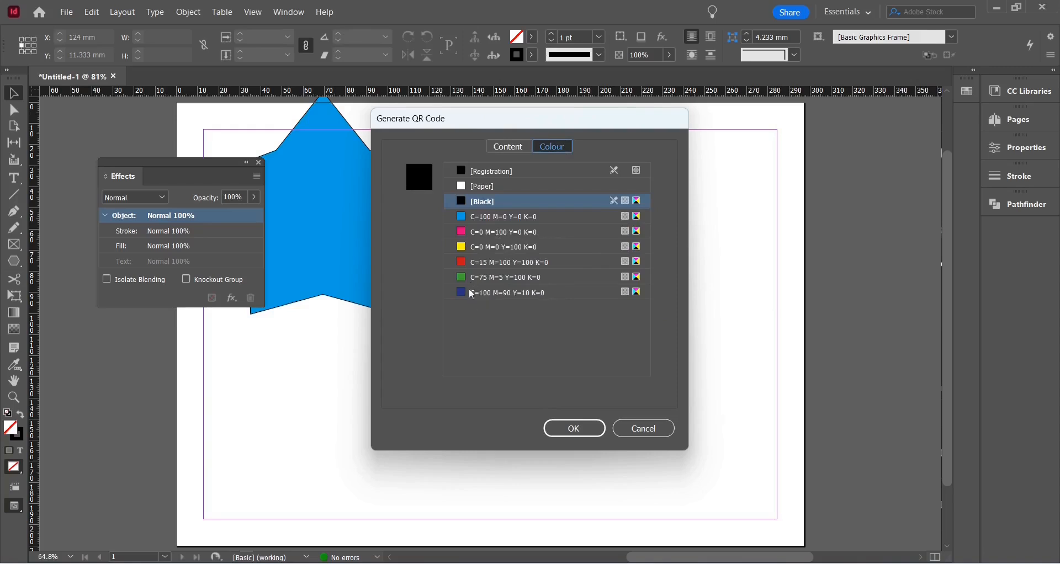
left_click(472, 293)
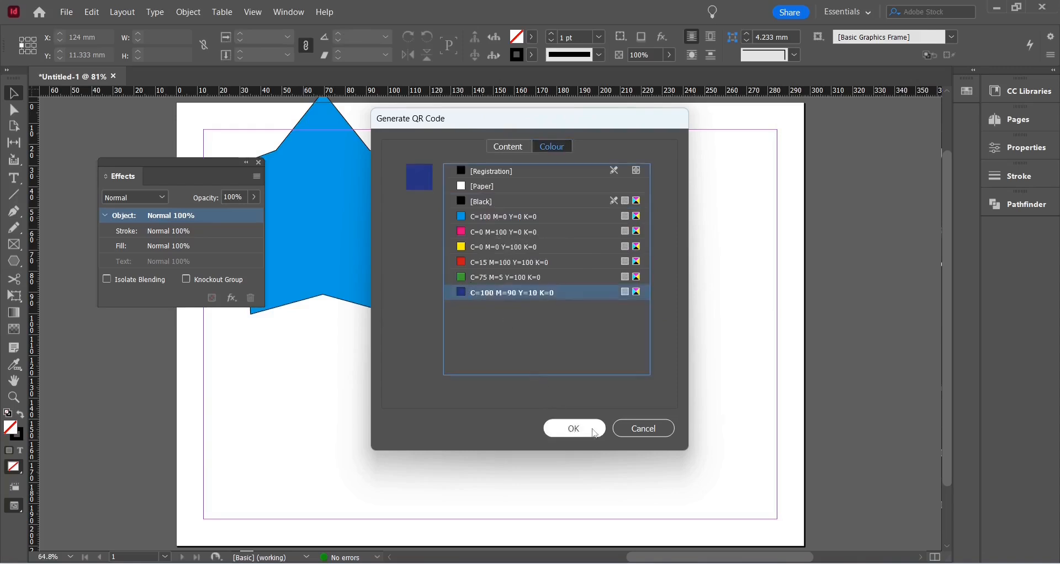
left_click(561, 435)
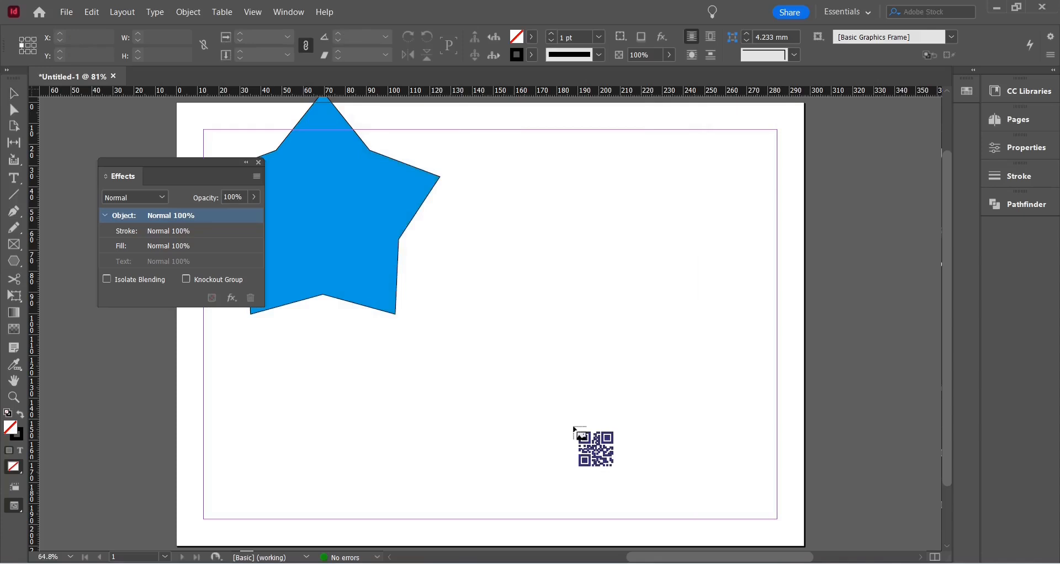
left_click_drag(489, 238, 676, 422)
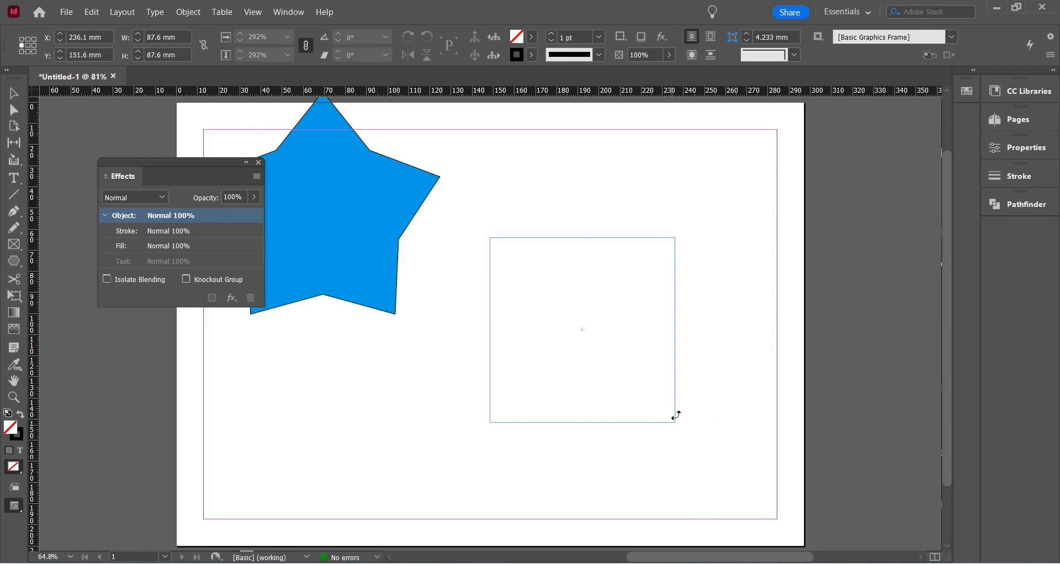
left_click(675, 417)
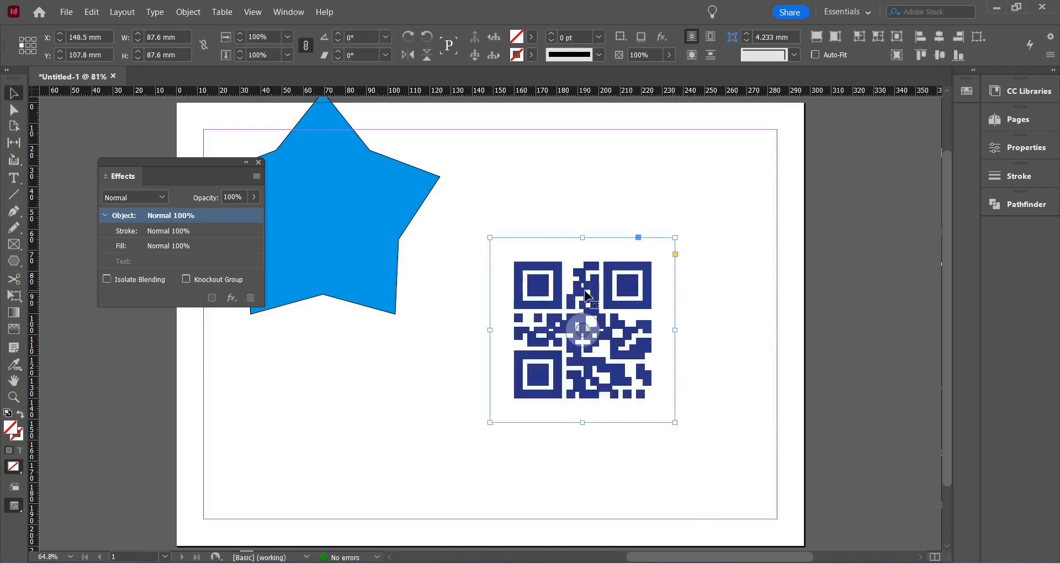
left_click(735, 226)
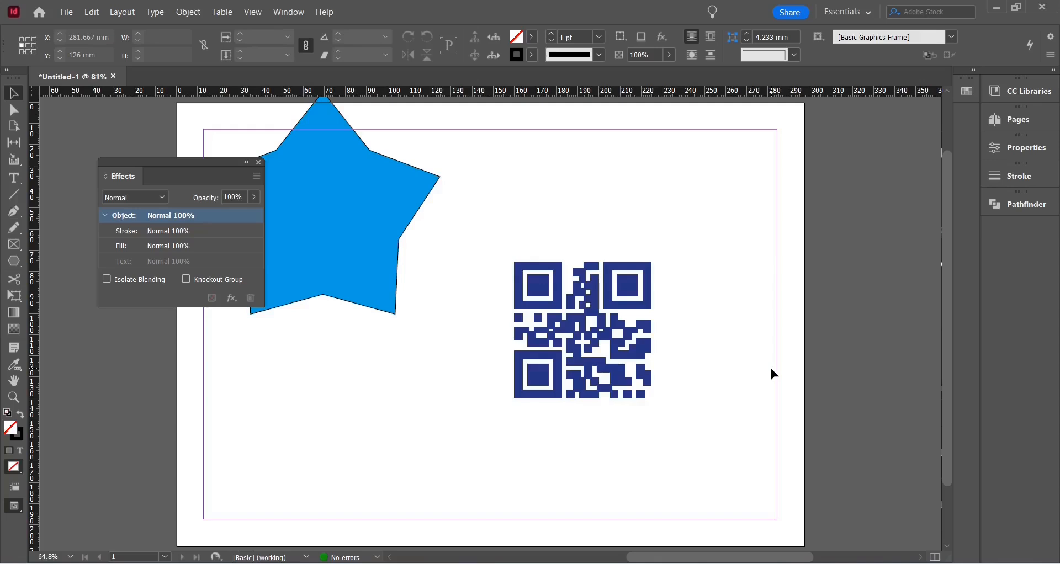
Step: Delete the QR code and move the star to the centre of the page
left_click(259, 163)
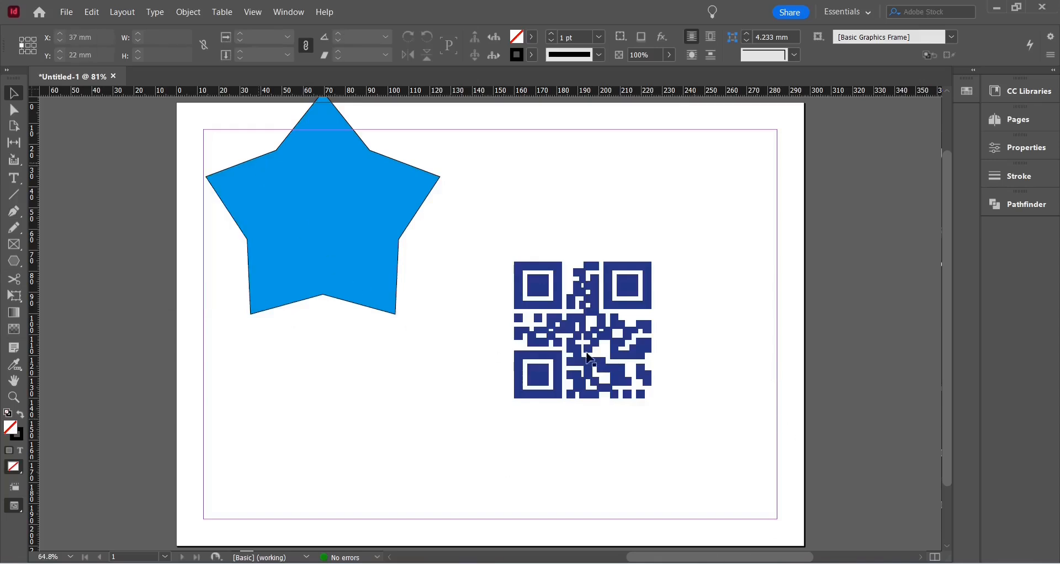
left_click(592, 336)
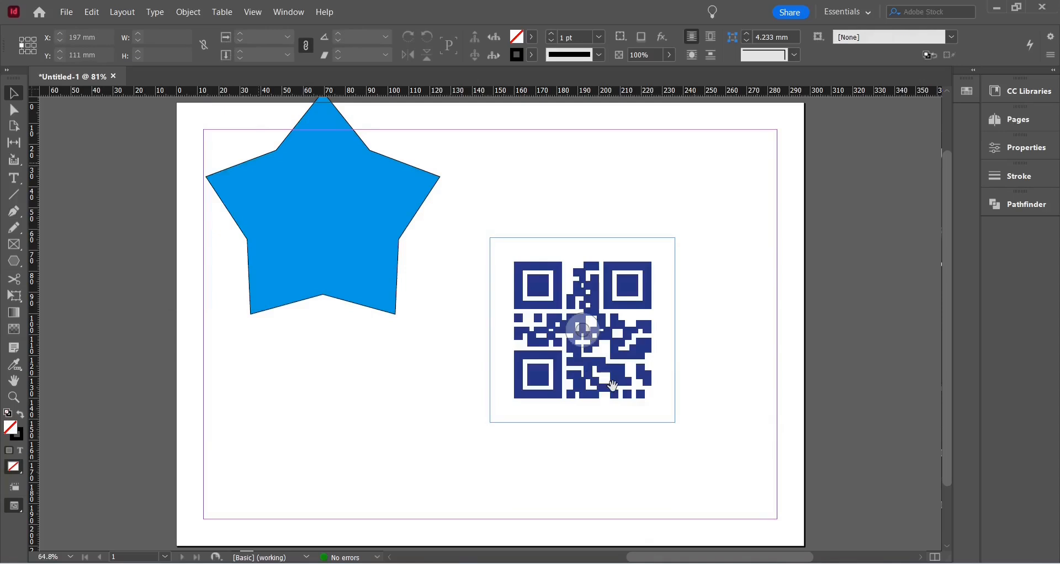
key("Delete")
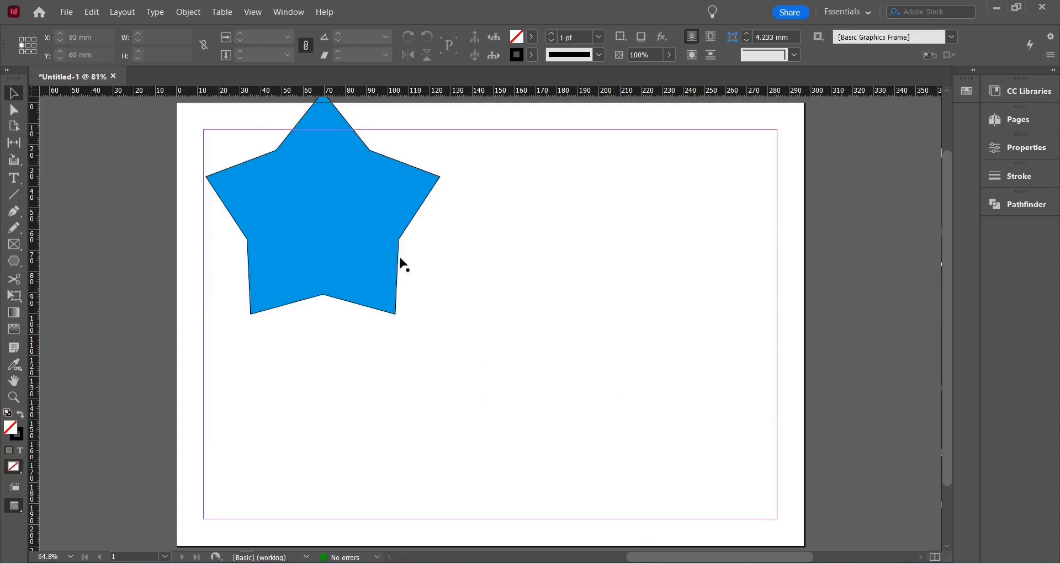
mouse_move(519, 335)
left_mouse_down()
mouse_move(544, 343)
mouse_move(538, 330)
left_mouse_up()
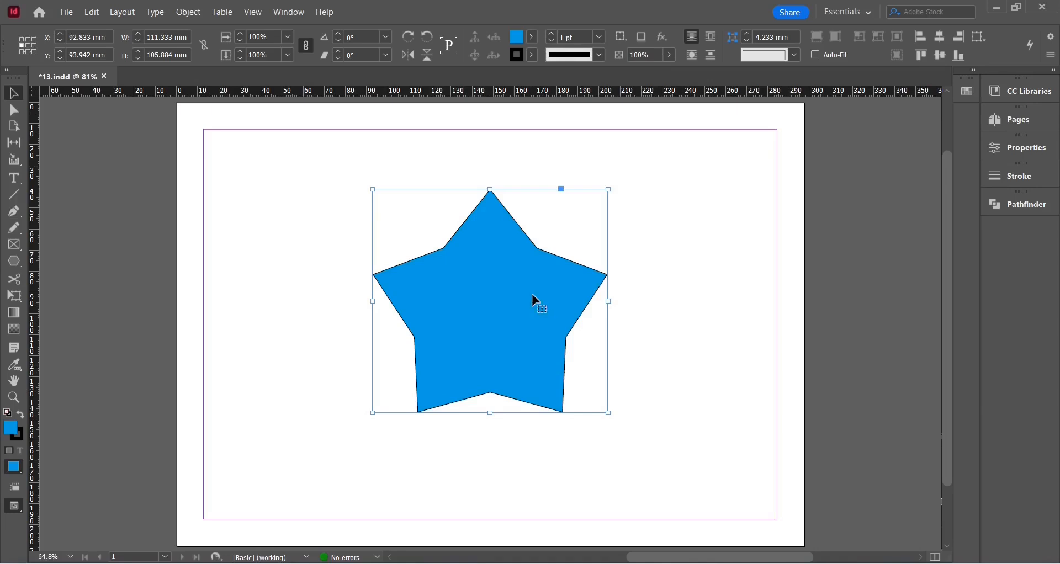
Step: Show the Colour and Gradient panels and float them one above the other beside the star
left_click(301, 13)
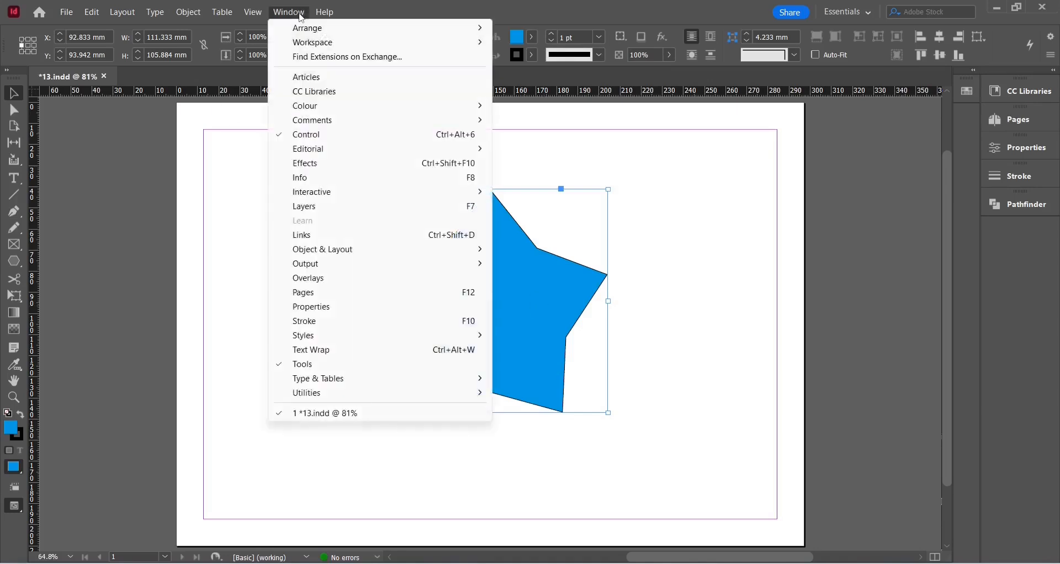
mouse_move(480, 106)
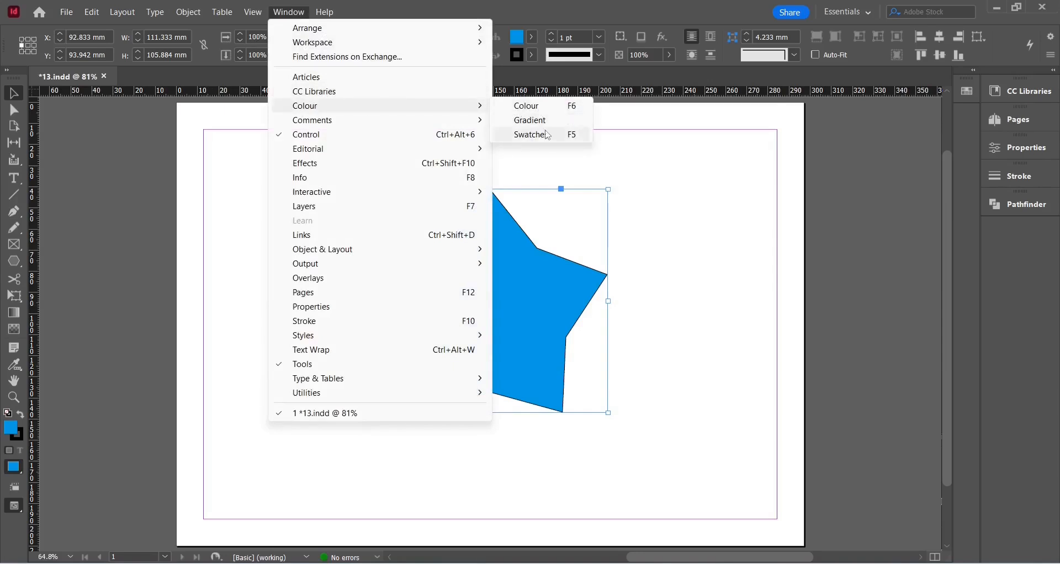
left_click(538, 109)
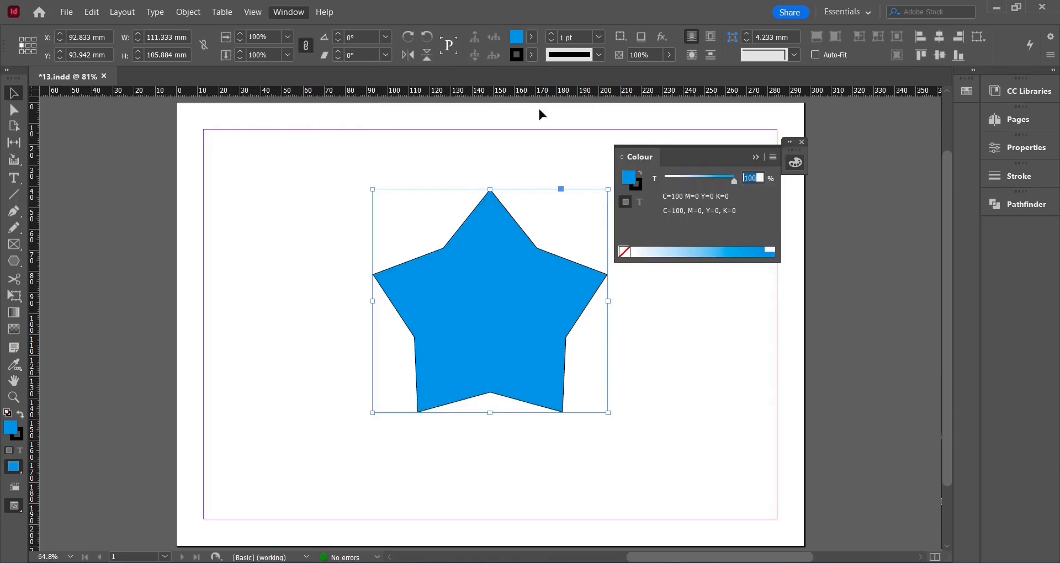
left_click_drag(644, 146, 111, 139)
left_click(289, 12)
mouse_move(386, 104)
left_click(526, 123)
left_click_drag(449, 289, 106, 288)
Step: Show the Swatches panel and float it on the opposite side of the star
left_click(288, 11)
mouse_move(325, 113)
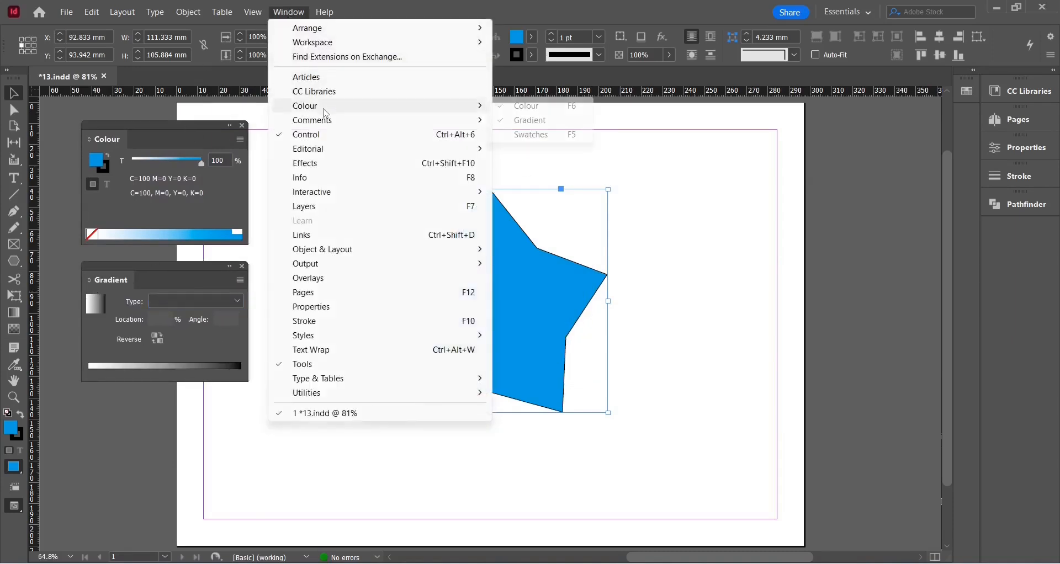
left_click(539, 134)
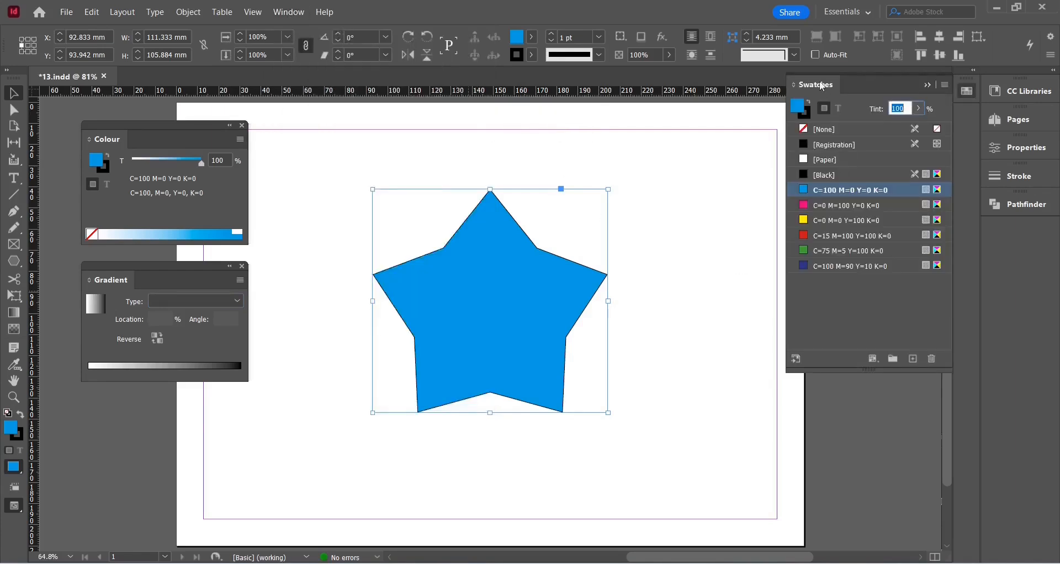
left_click_drag(819, 87, 748, 153)
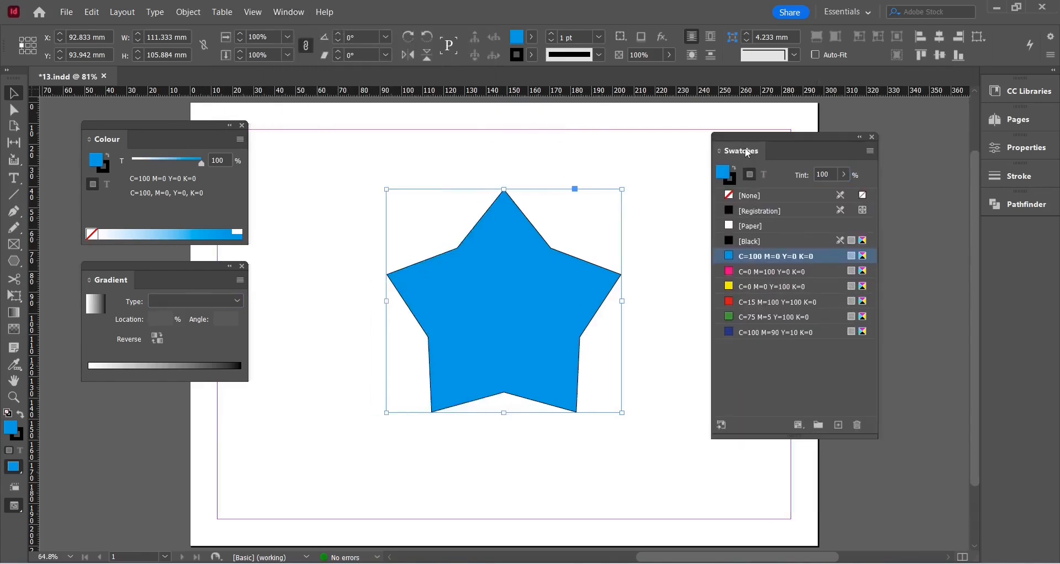
Step: Space the Colour and Gradient panels further apart and switch between the star's stroke and fill colours, ending on the fill
left_click(106, 173)
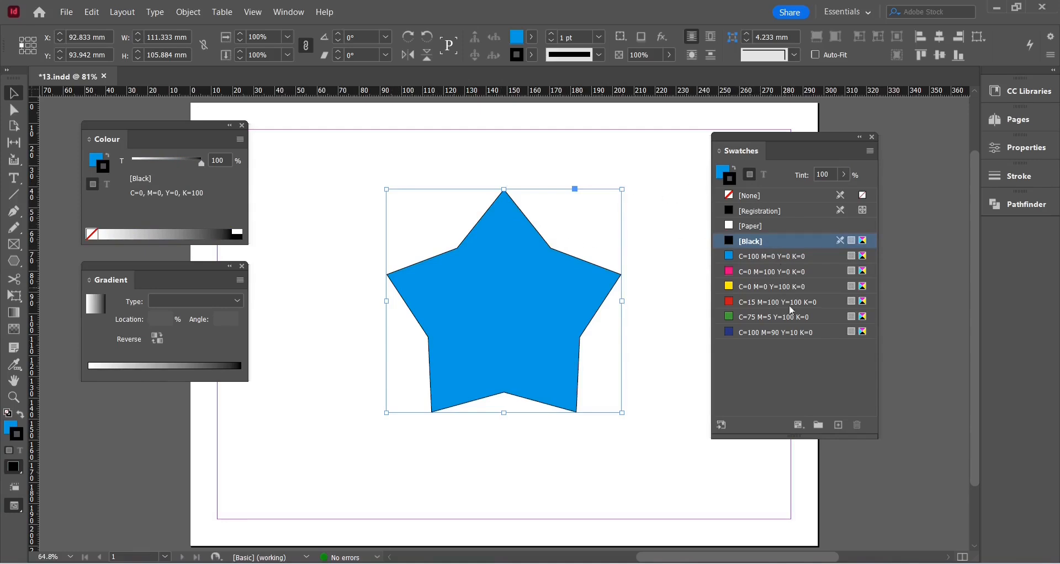
left_click(790, 333)
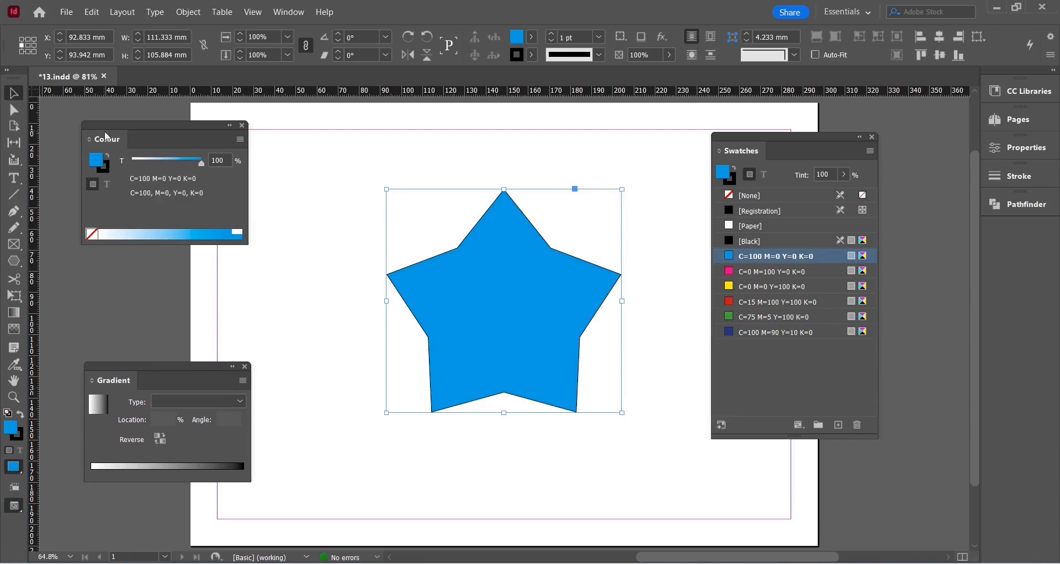
left_click_drag(108, 141, 109, 165)
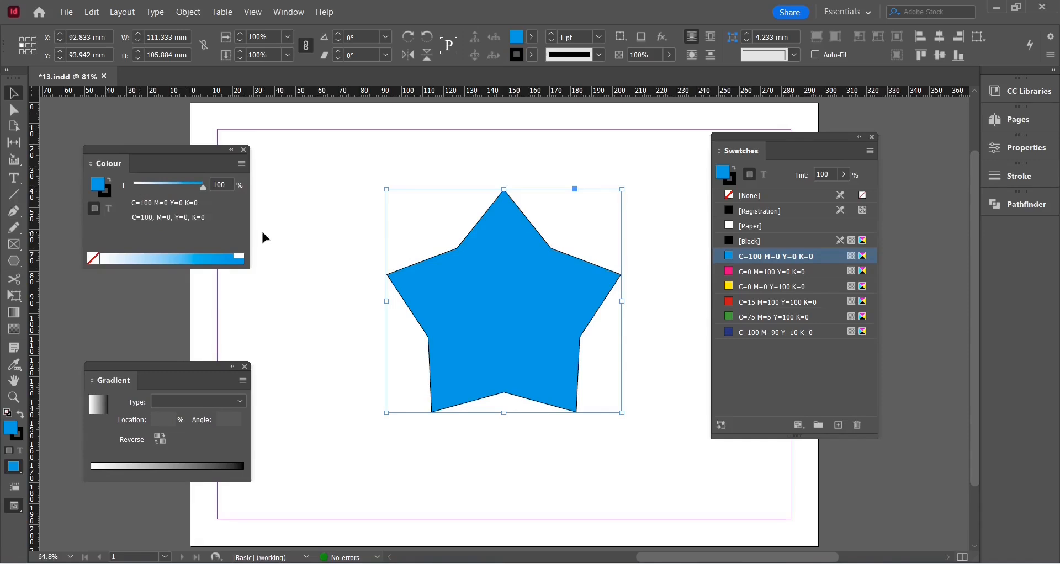
left_click(103, 196)
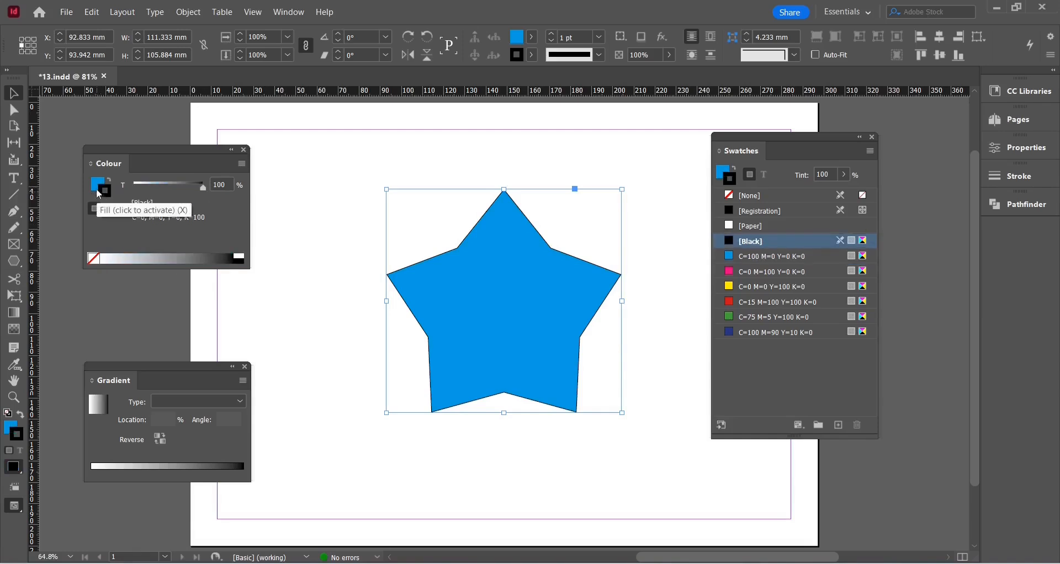
left_click(96, 183)
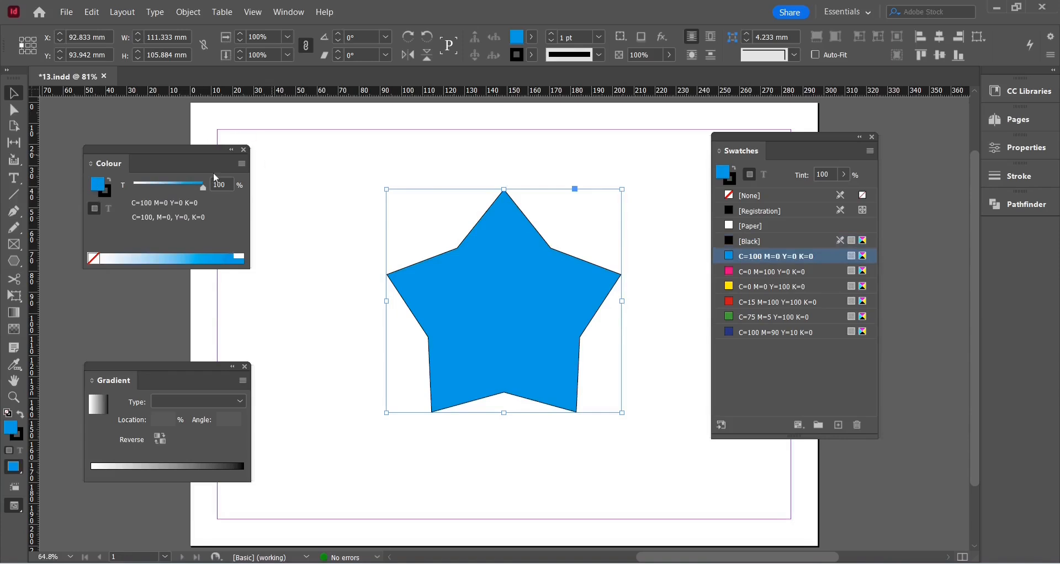
Step: Try lighter and darker tints of the star's cyan fill, including 55% and 81%, ending at 62%
left_click_drag(143, 183, 171, 183)
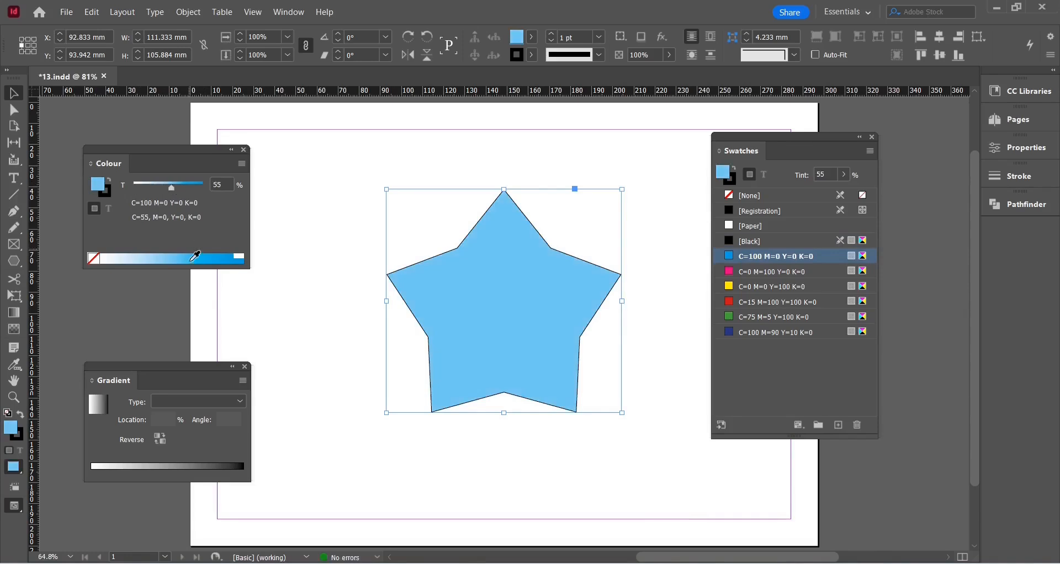
left_click(209, 257)
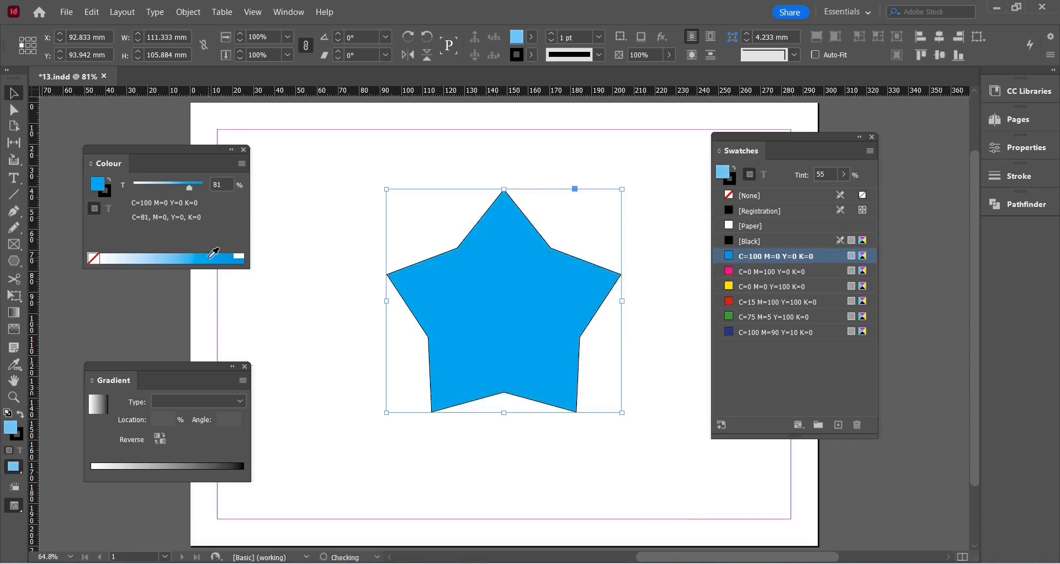
left_click(179, 255)
left_click(135, 254)
left_click(159, 255)
left_click(176, 255)
left_click(190, 254)
Step: Set the tint of the star's fill to 100%
left_click(224, 185)
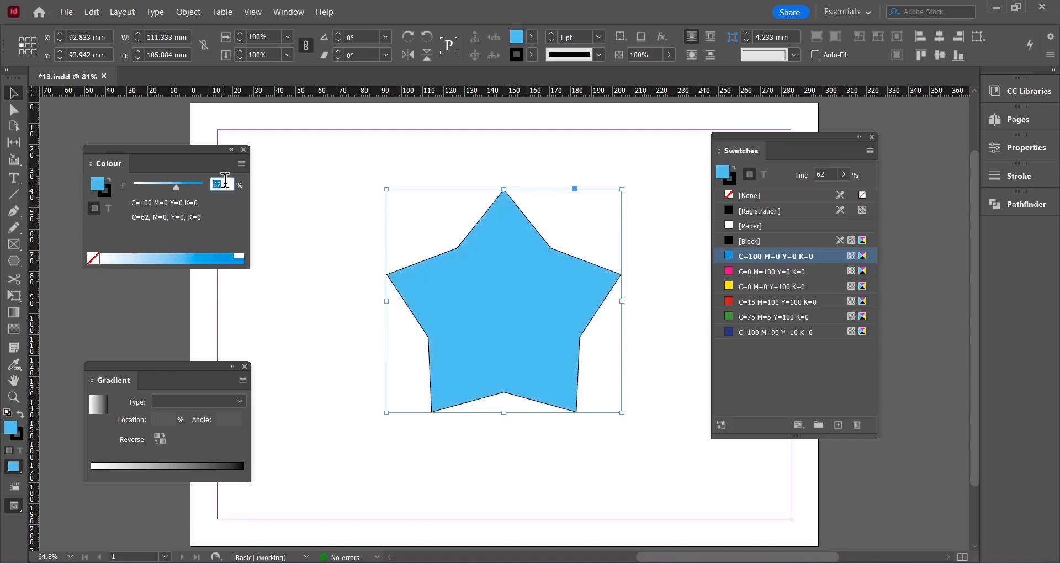
type("100")
key("Return")
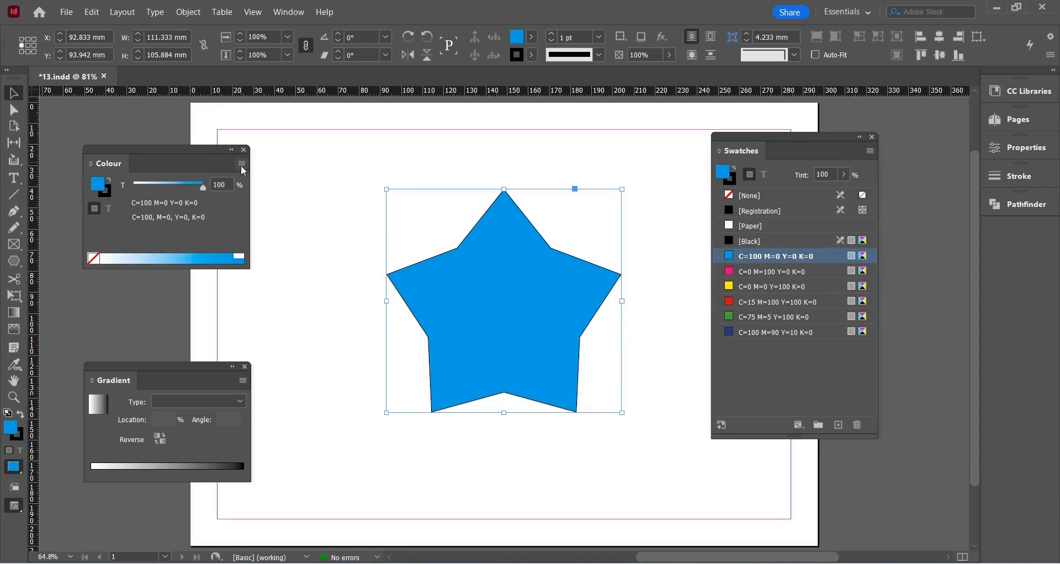
Step: Switch the star's fill colour to RGB and try several red, green and blue mixes, including R 104, G 58, B 102
left_click(242, 169)
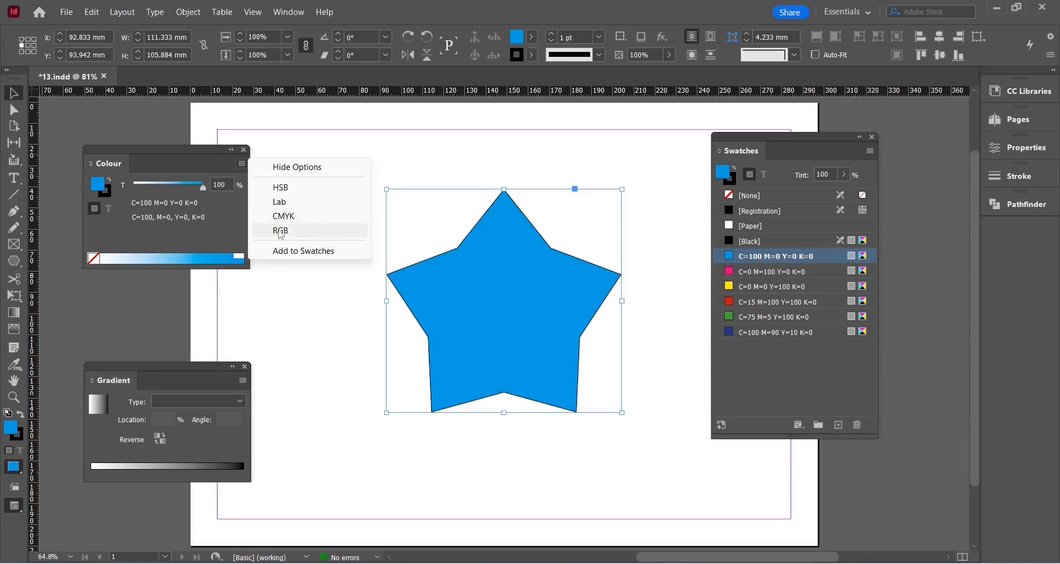
left_click(281, 232)
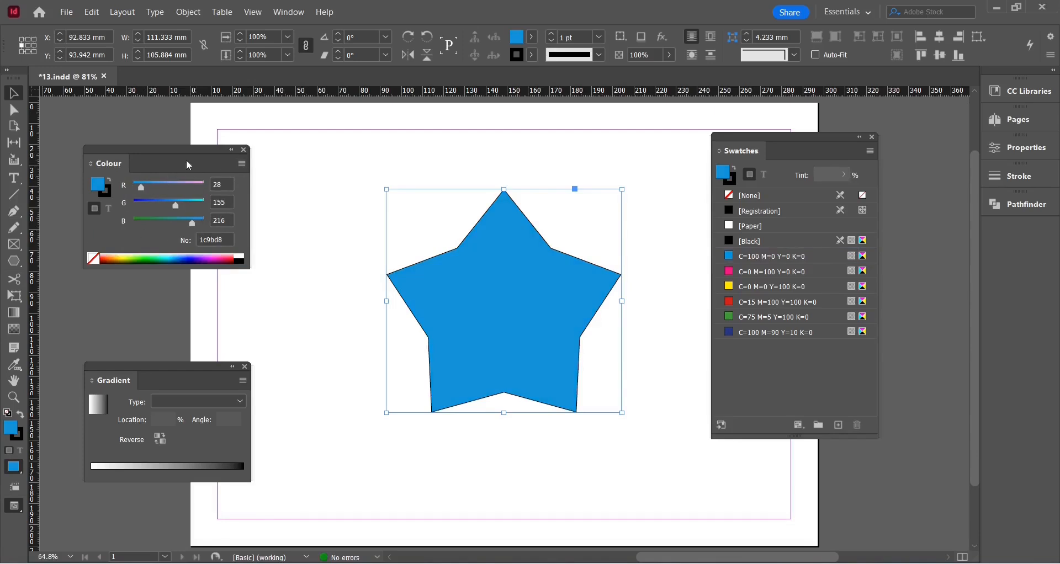
left_click(162, 188)
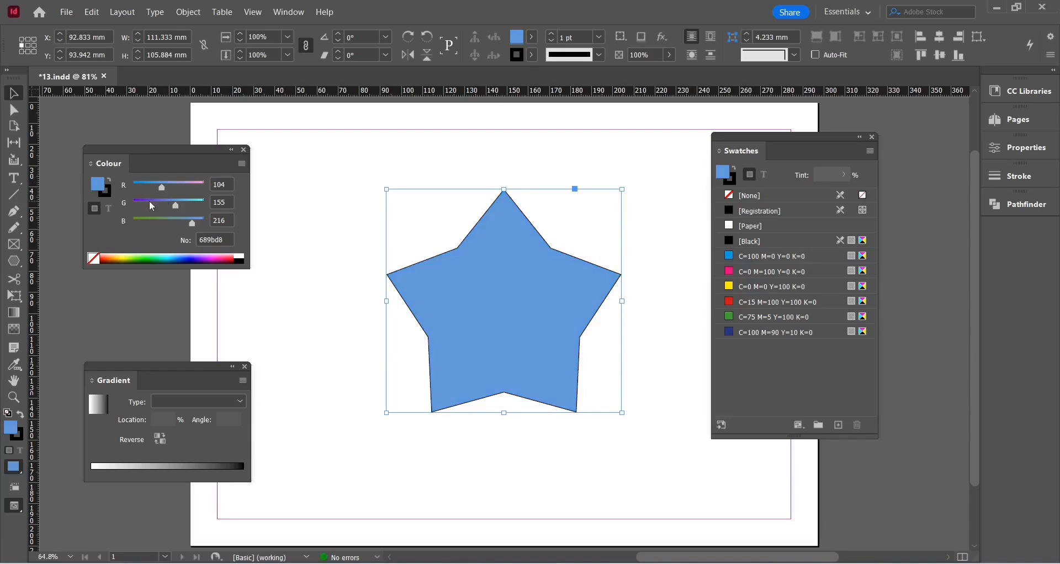
left_click(149, 203)
left_click(174, 222)
left_click(163, 224)
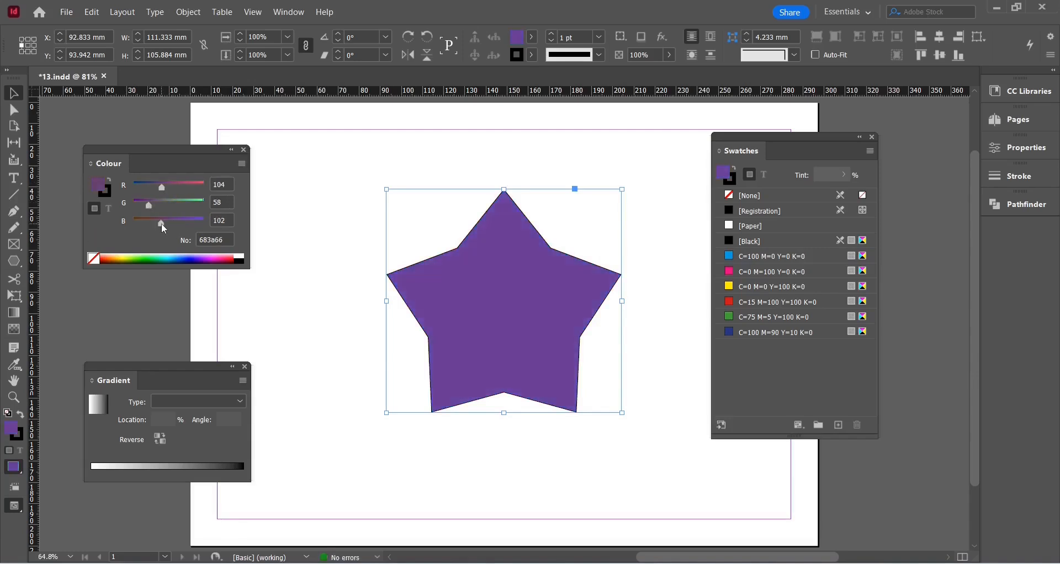
left_click(147, 187)
left_click(172, 203)
left_click(169, 203)
left_click(177, 184)
Step: Sample various spectrum colours for the star's fill, including green 00ef91 and yellow f8ff10, ending on blue 5091ff
left_click(186, 258)
left_click(157, 256)
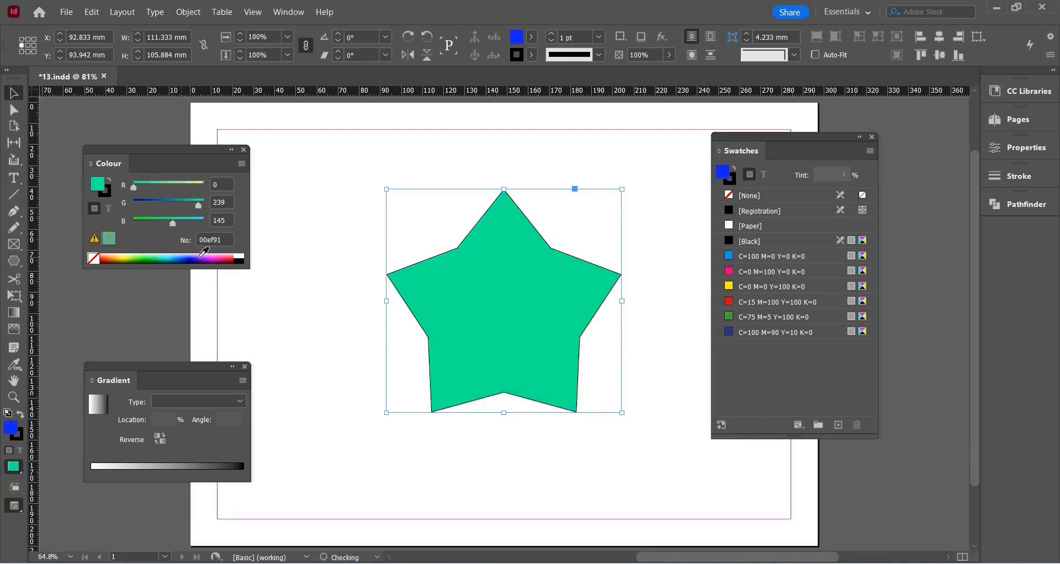
left_click(218, 256)
left_click(175, 254)
left_click(148, 255)
left_click(129, 255)
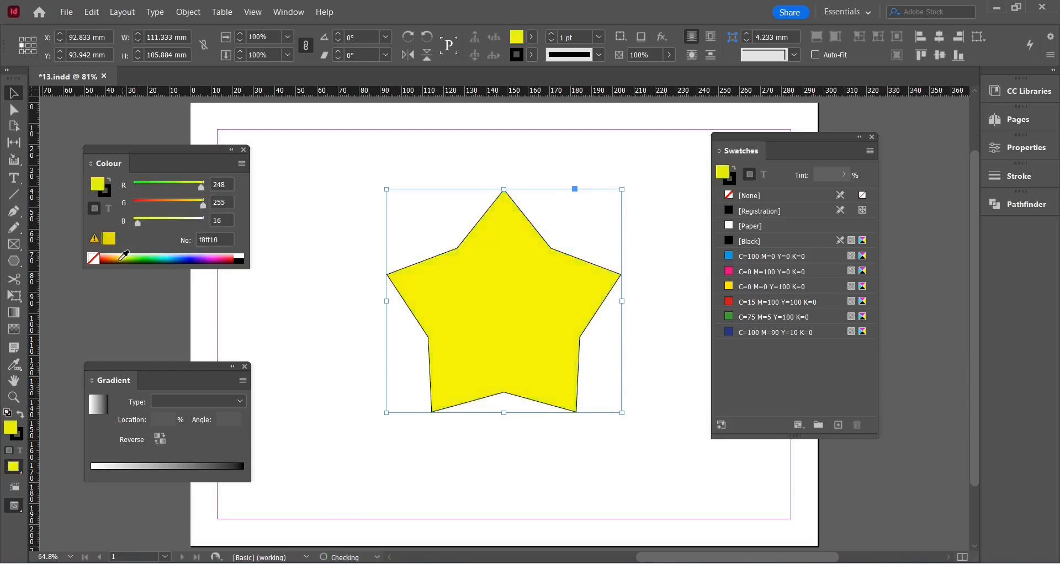
left_click(194, 254)
left_click(186, 253)
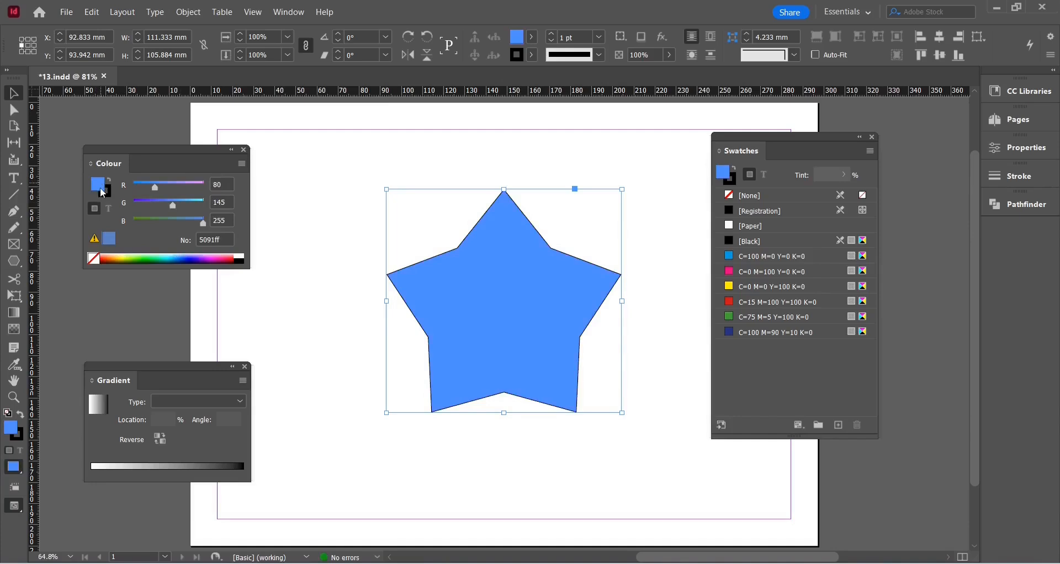
Step: Open the Colour Picker for the star's fill and try several colours, including 50cea0, 7ccea0 and a sampled 87857b
double_click(103, 189)
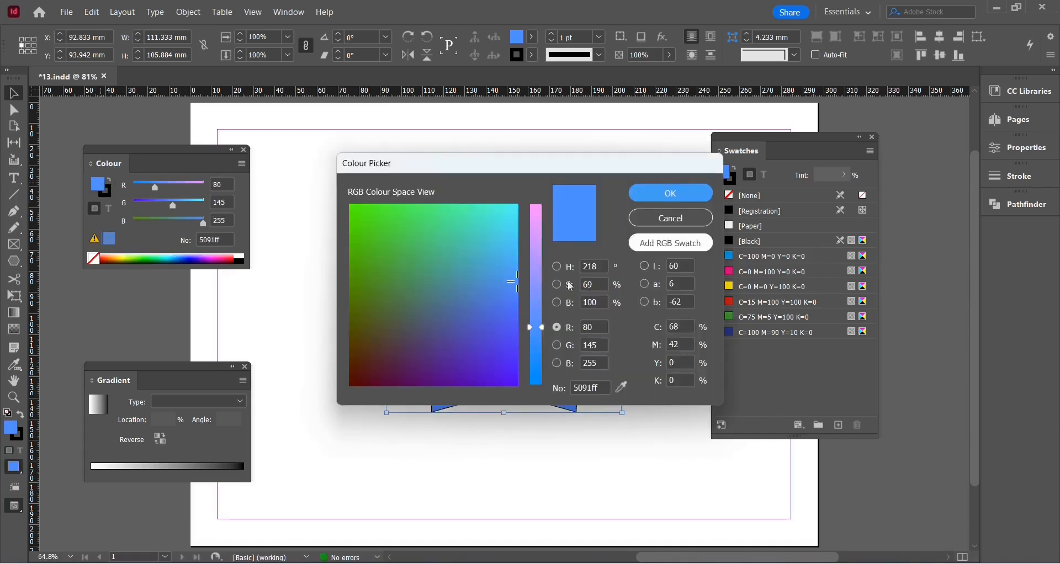
left_click_drag(343, 163, 294, 143)
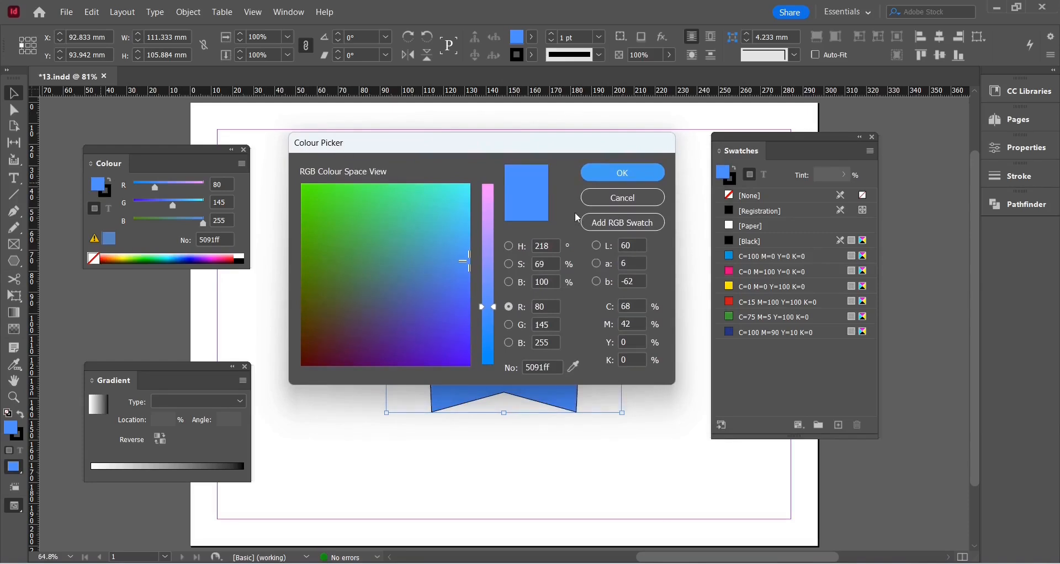
mouse_move(407, 221)
left_mouse_down()
mouse_move(436, 292)
mouse_move(352, 212)
mouse_move(407, 219)
left_mouse_up()
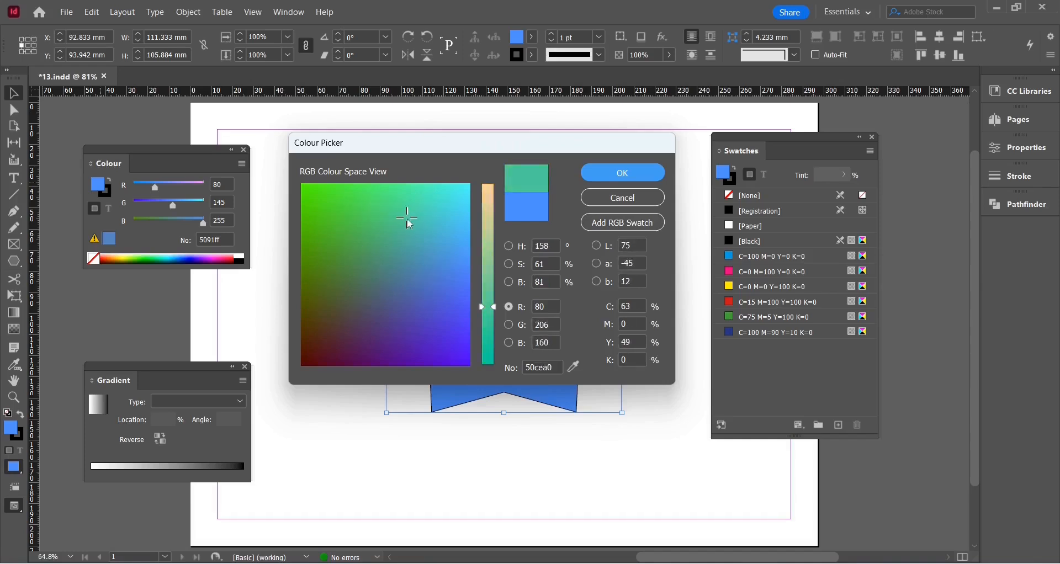
left_click_drag(494, 309, 493, 276)
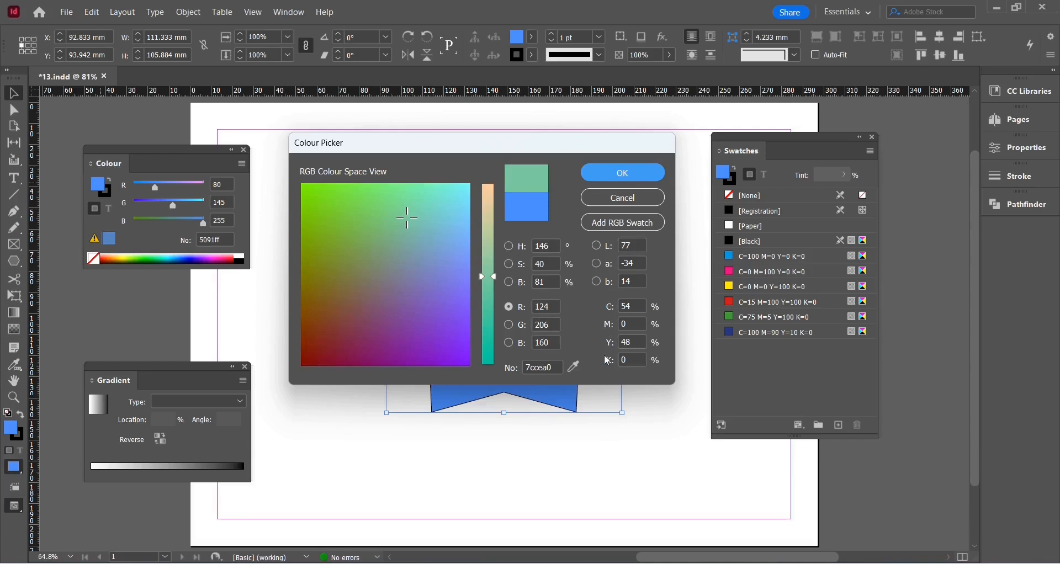
left_click(573, 367)
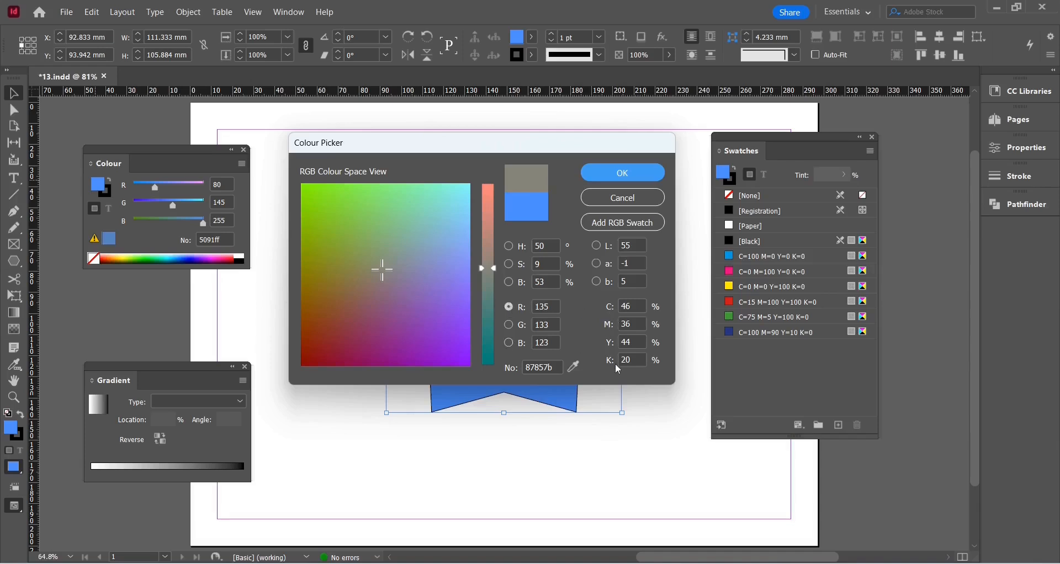
Step: Set the picker's red, green and blue values to 0 to try black as the star's fill
double_click(548, 307)
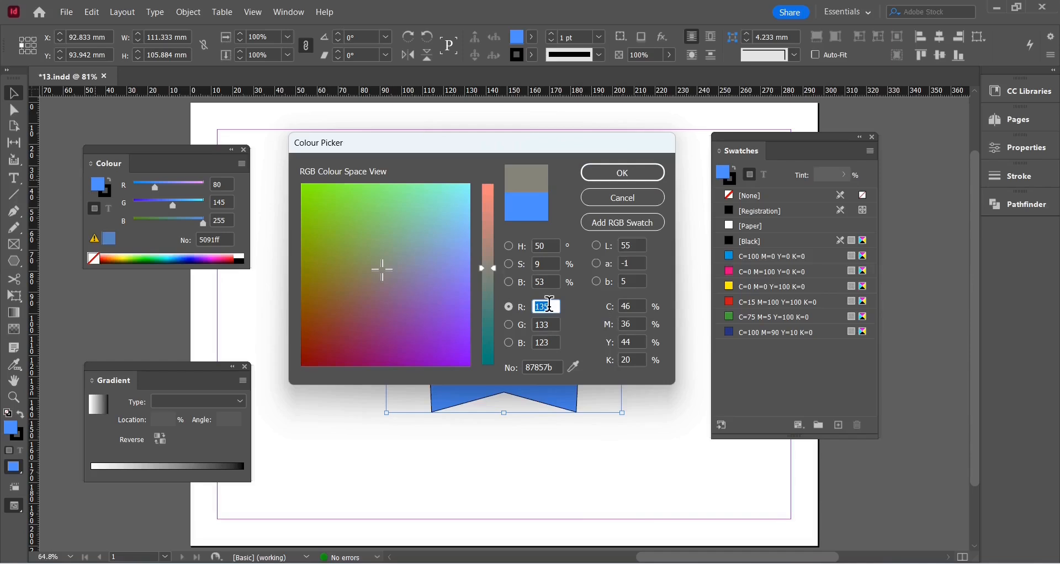
type("0")
key("Tab")
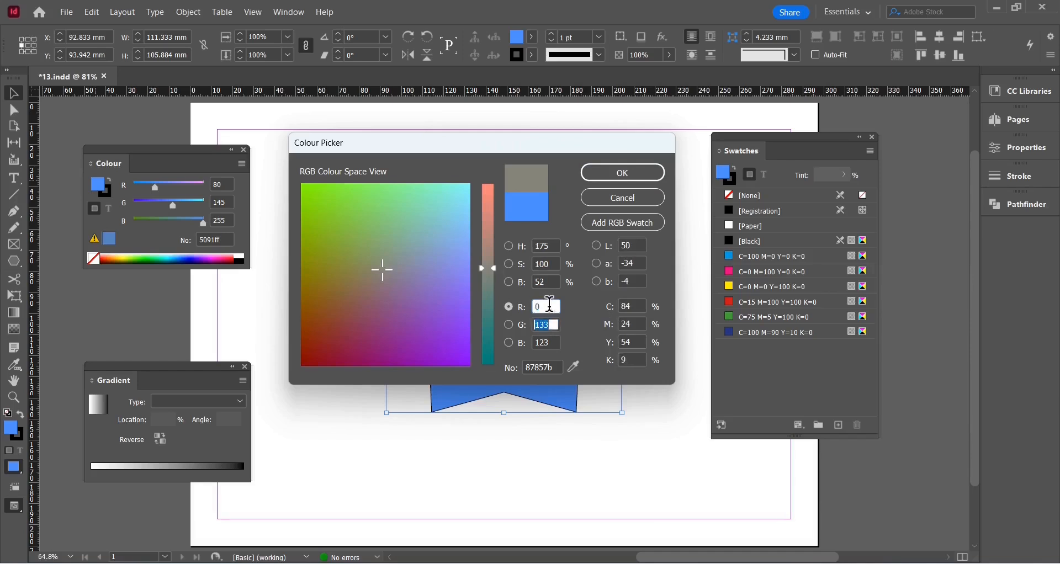
type("0")
key("Tab")
type("0")
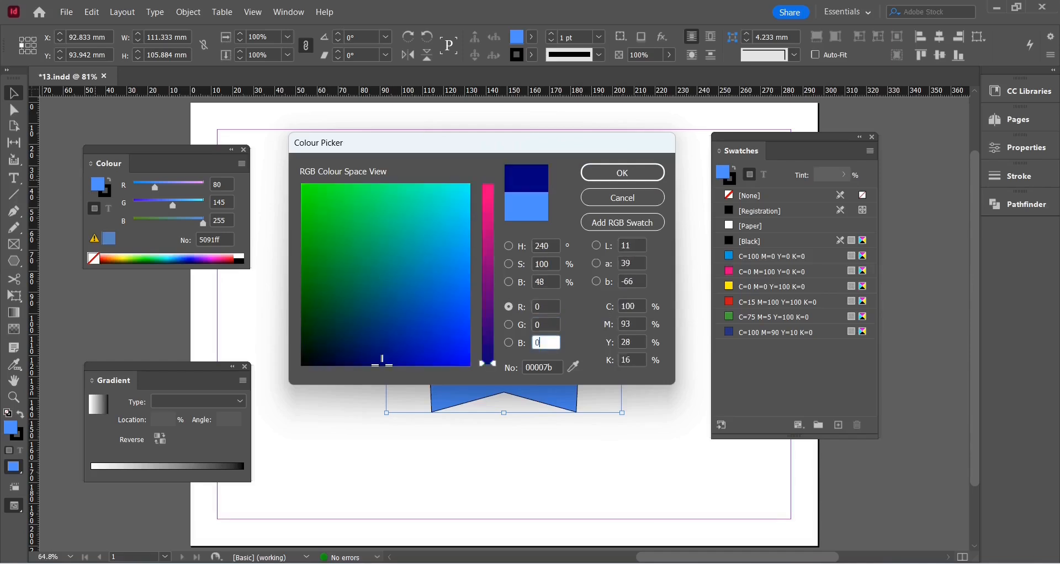
key("Tab")
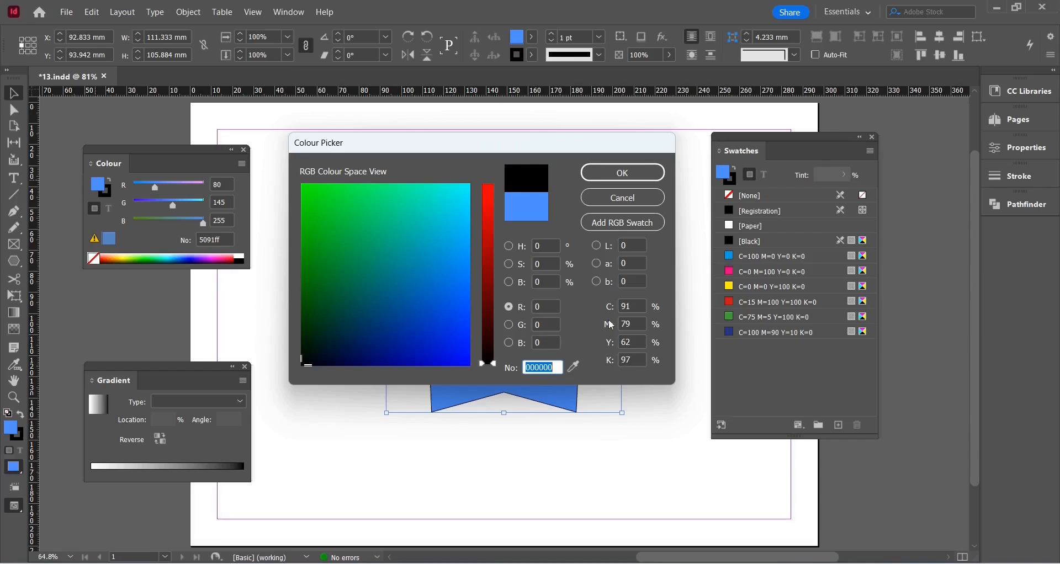
Step: Set the picker's cyan, magenta, yellow and black values to 0% to try white as the star's fill
left_click(645, 305)
key("BackSpace")
key("BackSpace")
type("0")
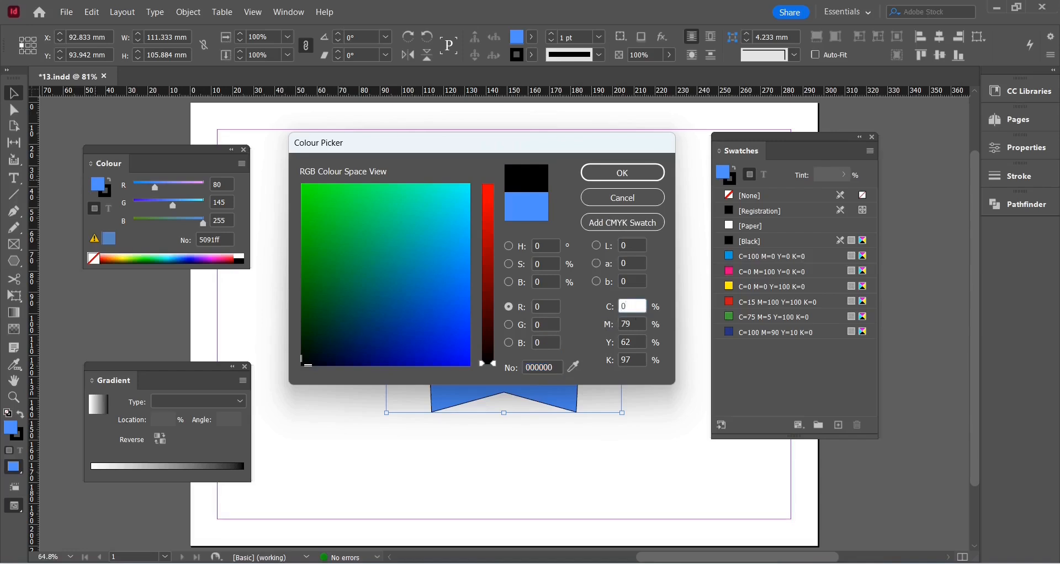
key("Tab")
type("0")
key("Tab")
type("0")
key("Tab")
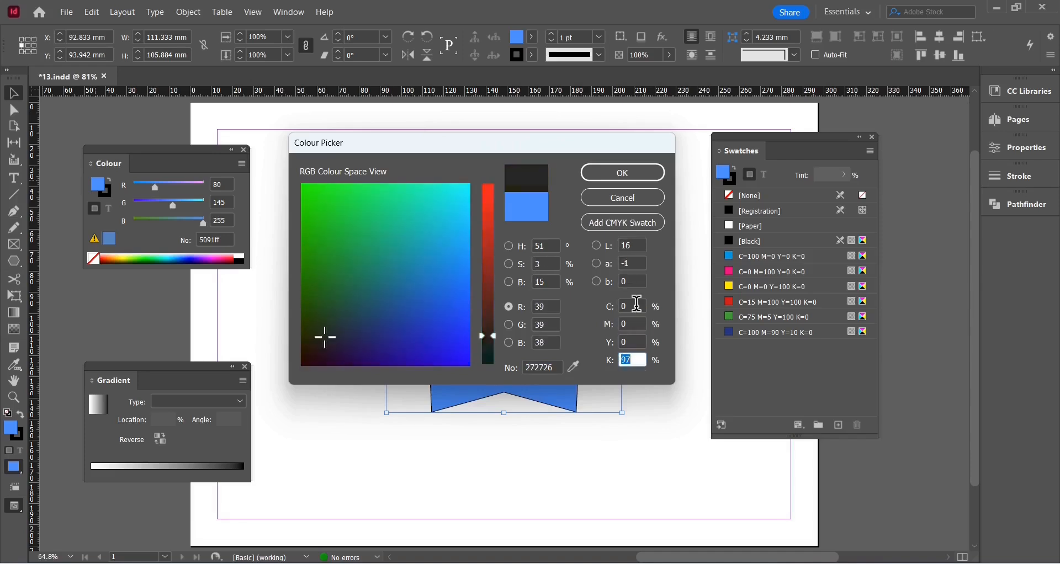
type("0")
key("Tab")
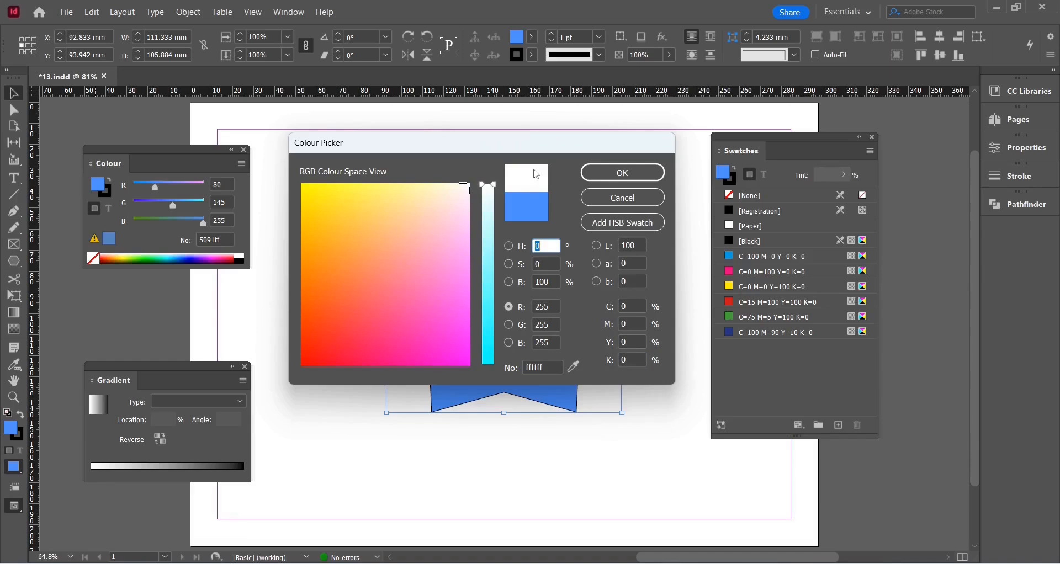
Step: Choose salmon ff9778 for the star's fill, add it as an RGB swatch and apply it
left_click(381, 257)
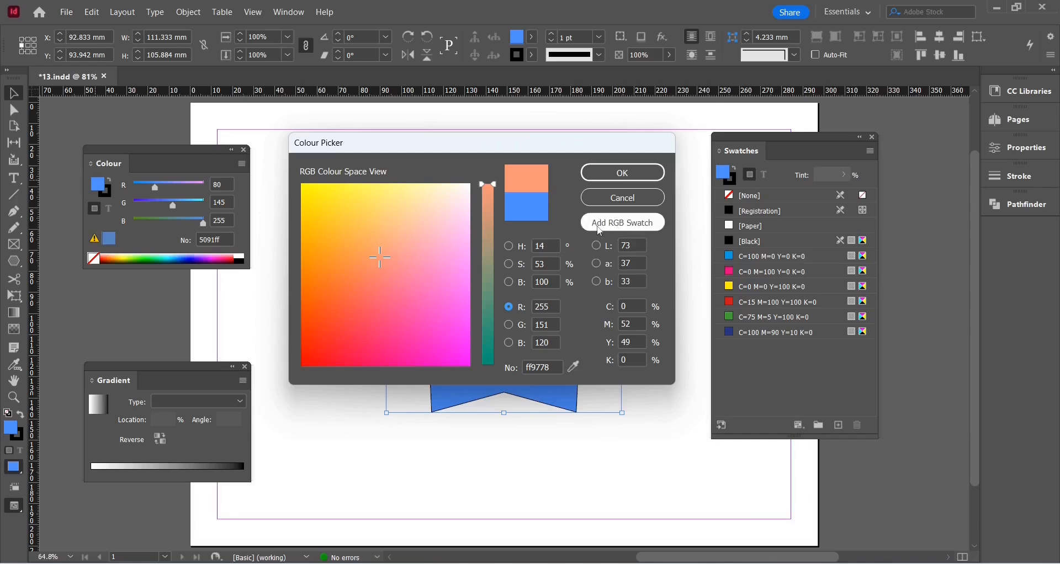
left_click(617, 229)
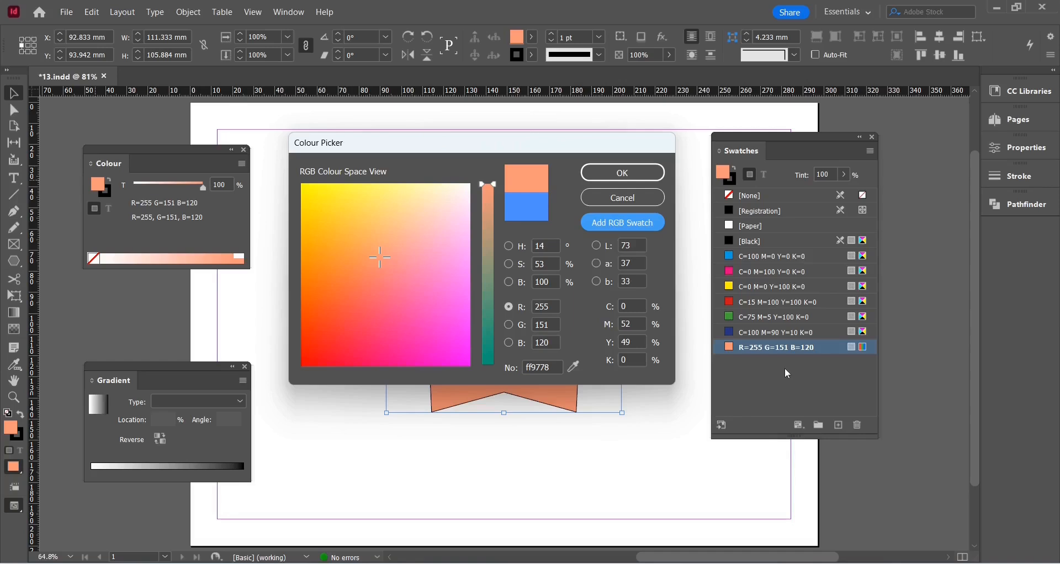
left_click(604, 175)
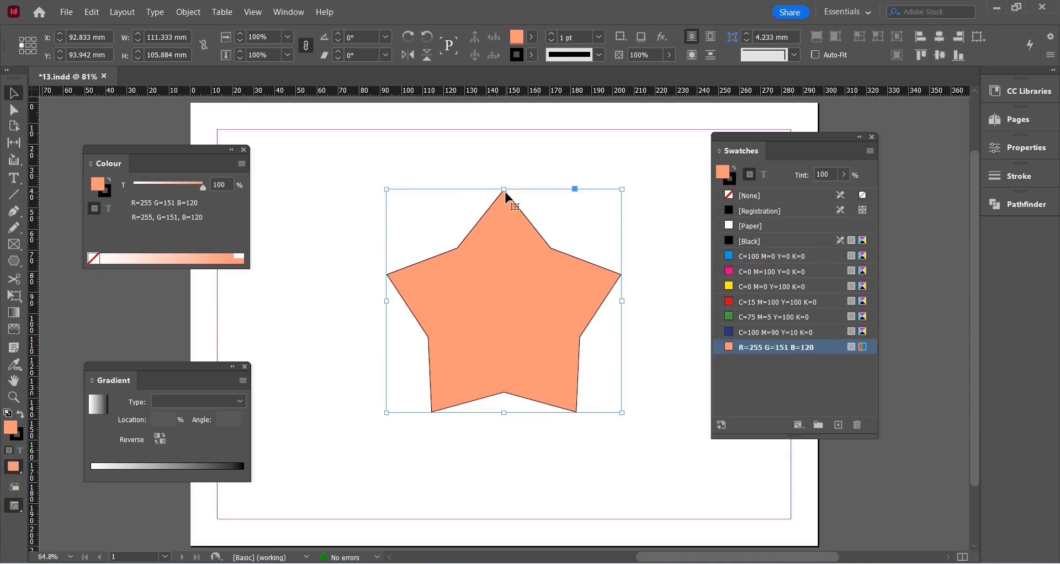
Step: Open the Colour Picker for the star's stroke and try several colours, including green 1cd17f and purple 672ec8
left_click(106, 194)
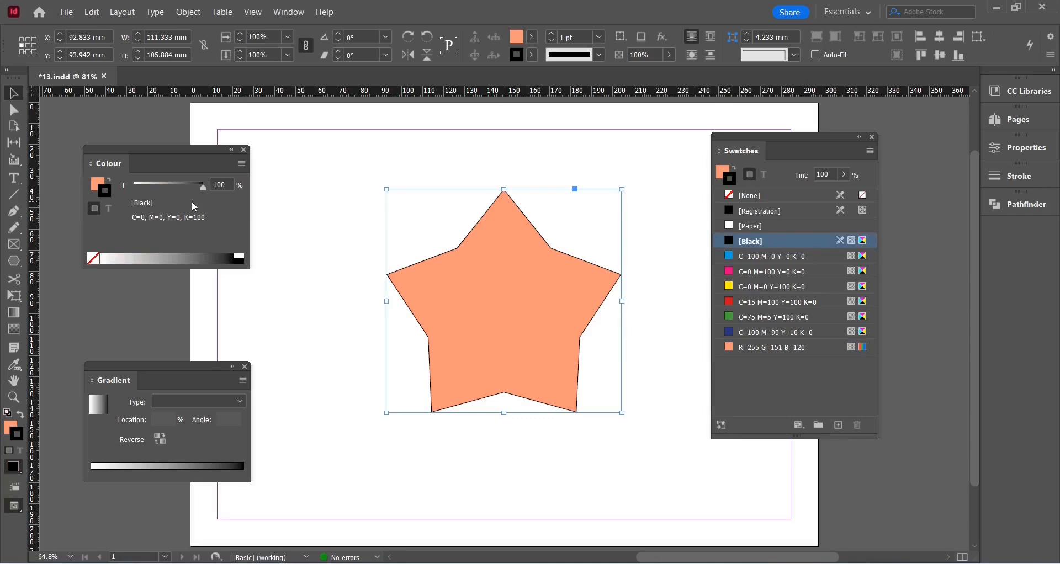
double_click(109, 201)
left_click(412, 254)
mouse_move(412, 253)
left_mouse_down()
mouse_move(355, 294)
mouse_move(397, 240)
mouse_move(385, 216)
left_mouse_up()
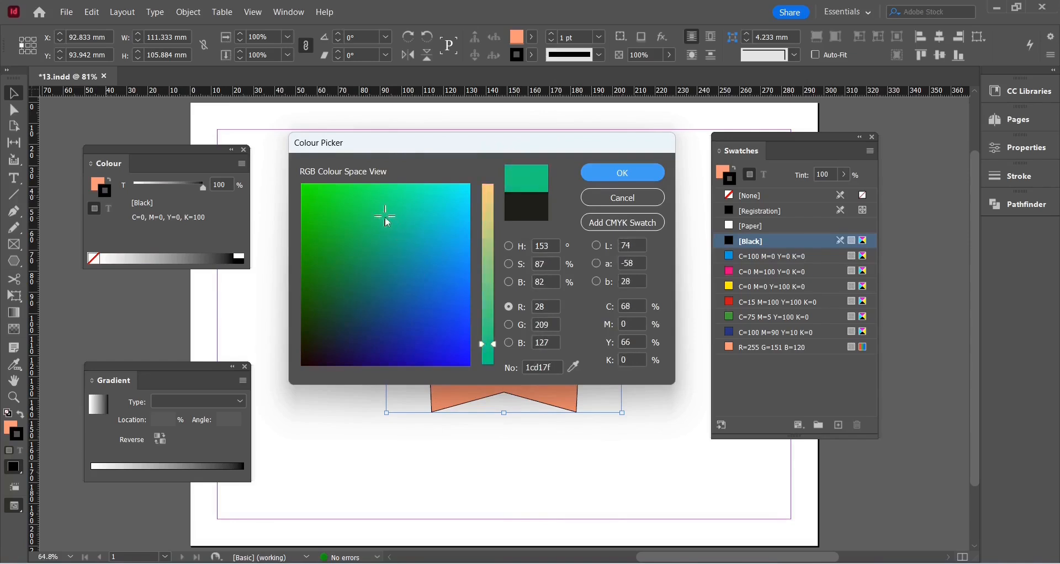
left_click_drag(487, 344, 488, 291)
mouse_move(388, 245)
left_mouse_down()
mouse_move(434, 319)
mouse_move(429, 311)
mouse_move(424, 327)
mouse_move(442, 310)
mouse_move(422, 231)
mouse_move(367, 277)
mouse_move(402, 261)
mouse_move(433, 332)
left_mouse_up()
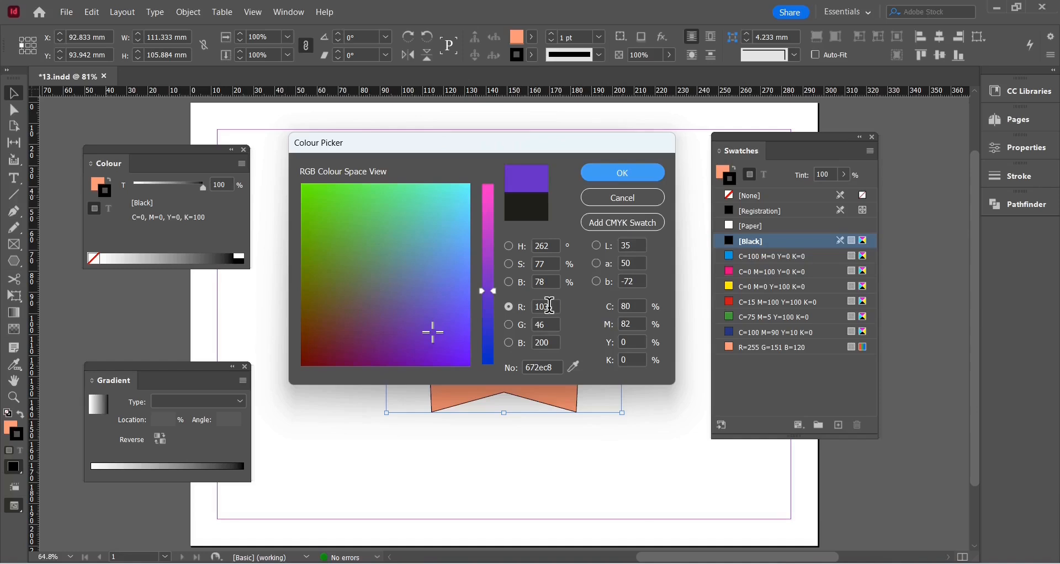
Step: Try green 67b277 for the star's stroke, and apply light blue 84adee as its colour
left_click(549, 305)
left_click(549, 324)
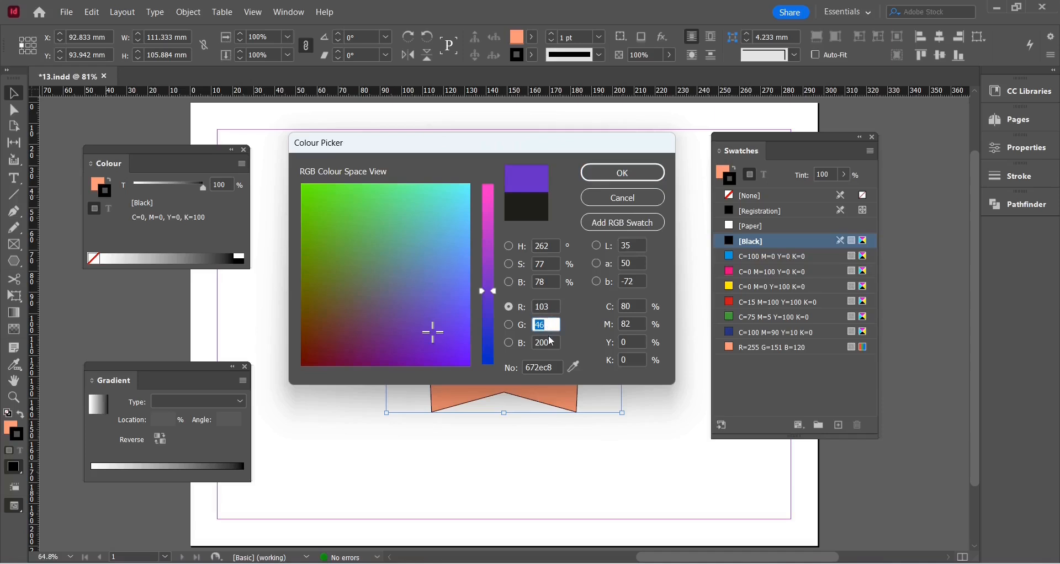
left_click(548, 339)
left_click(423, 256)
left_click(380, 238)
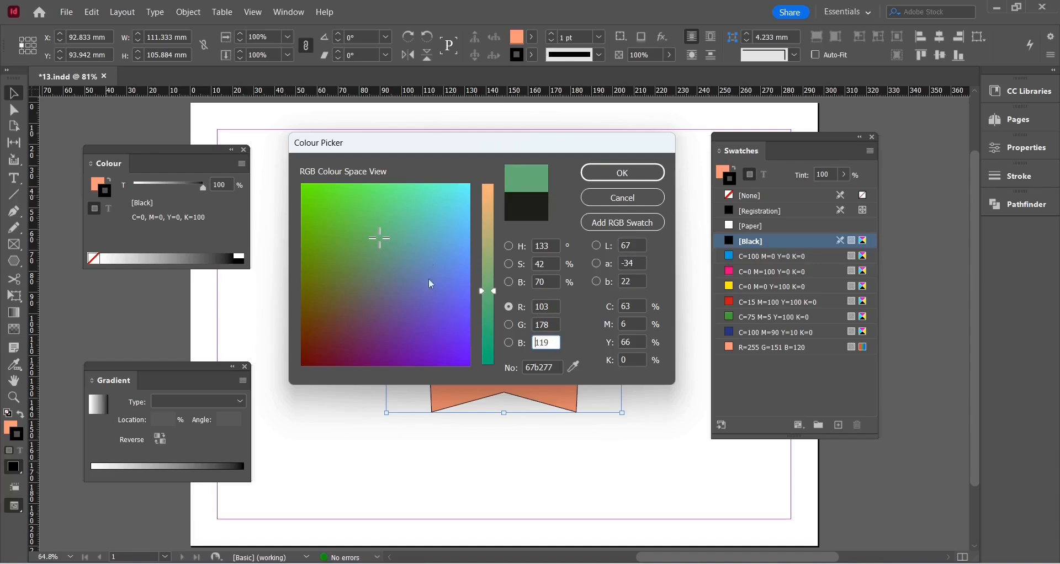
left_click(458, 242)
left_click(647, 177)
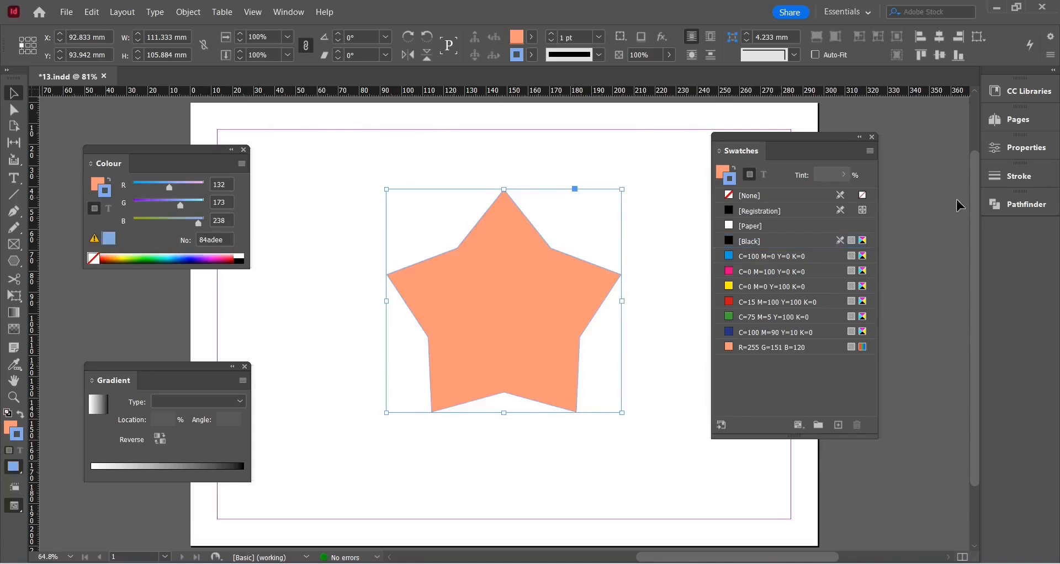
Step: Detach the Stroke settings, place them beside the star, and set the star's stroke weight to 8 pt
left_click(1017, 177)
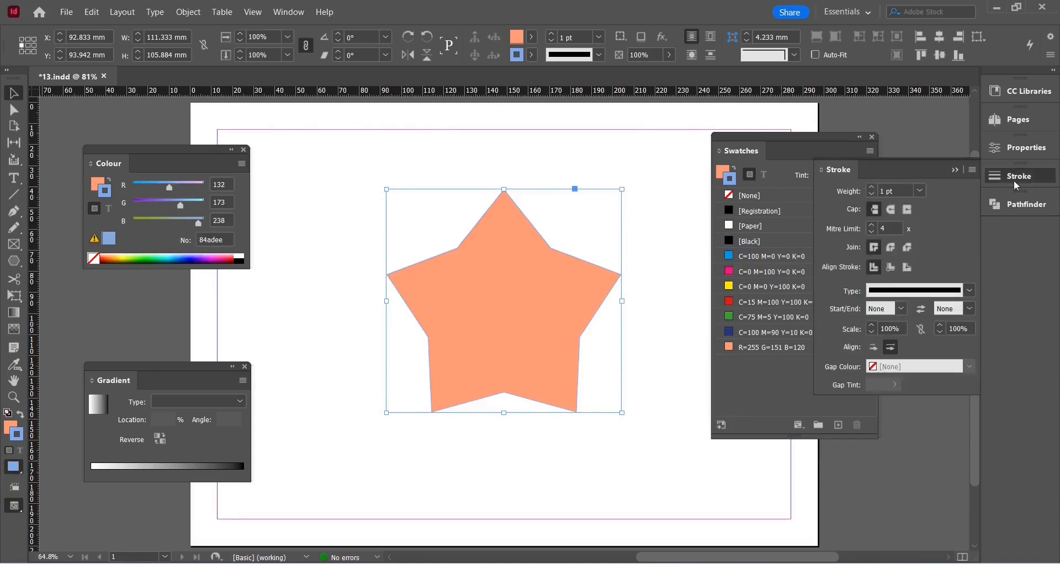
left_click_drag(839, 169, 592, 290)
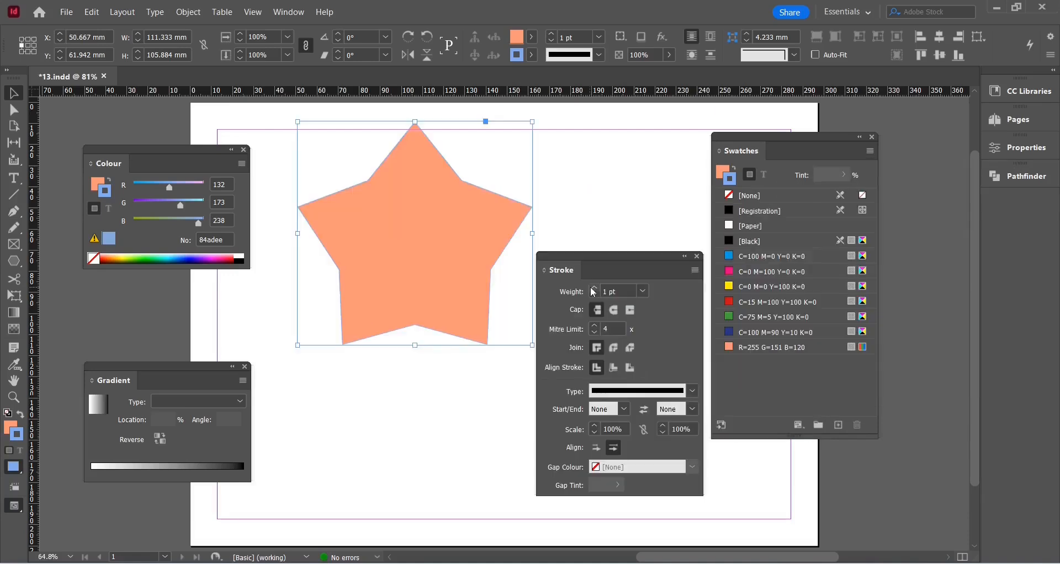
left_click(591, 289)
left_click(591, 289)
left_click(591, 288)
left_click(592, 289)
left_click(592, 289)
left_click(592, 289)
left_click(592, 289)
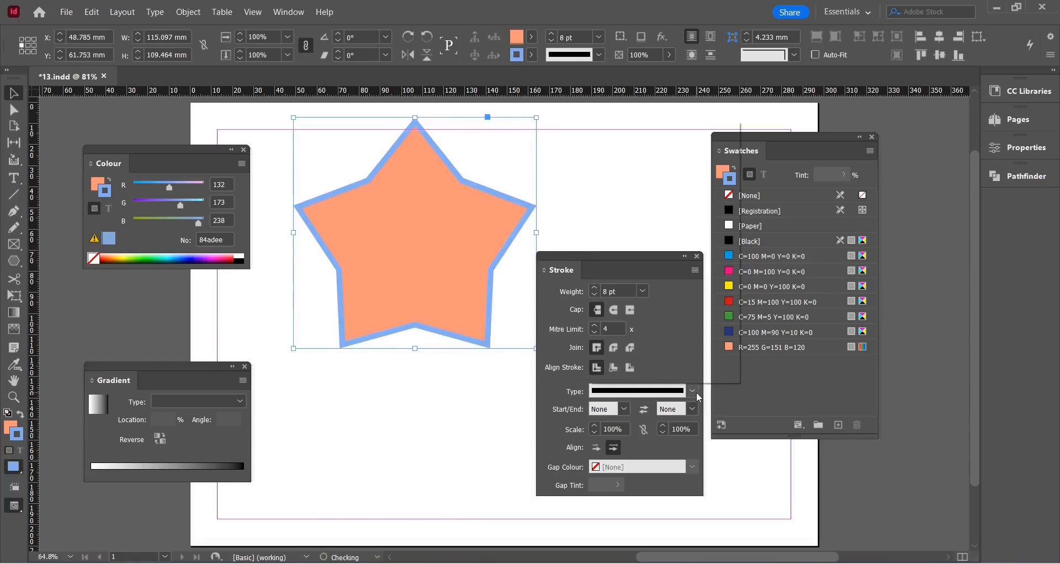
Step: Change the star's stroke type to round dots, dock the Stroke settings and move the star closer to the page centre
left_click(696, 392)
left_click(652, 349)
left_click_drag(569, 270, 1024, 202)
left_click_drag(355, 239, 391, 276)
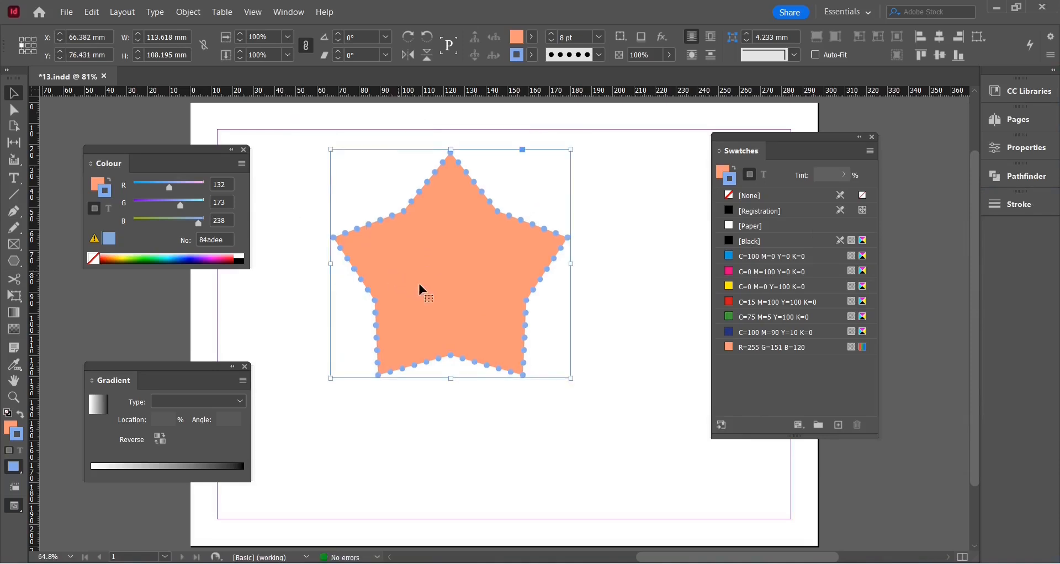
Step: Move the Swatches panel closer to the star, review its options and select the R=255 G=151 B=120 swatch with the star deselected
left_click_drag(749, 157, 698, 153)
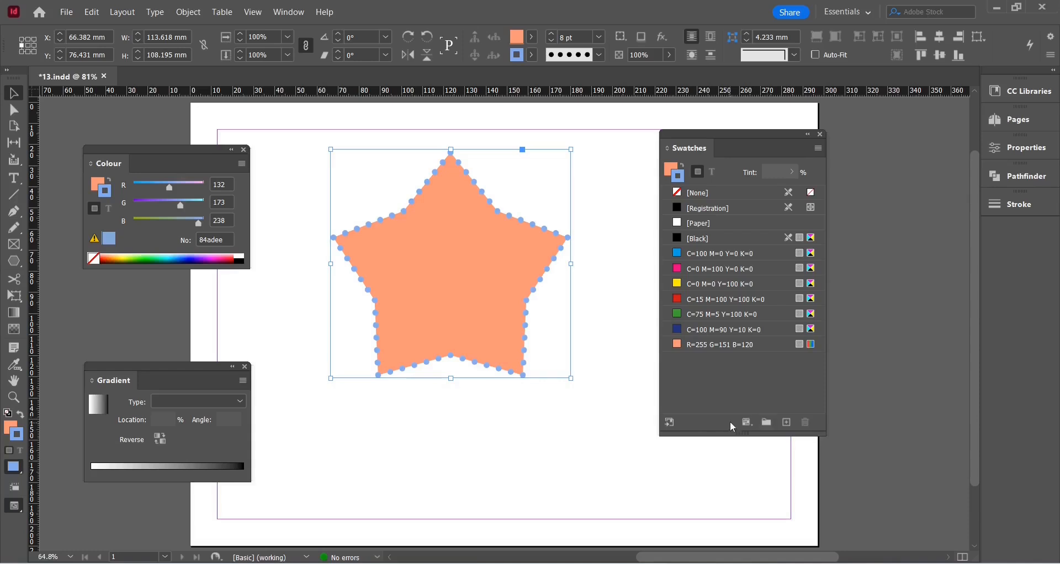
left_click(747, 423)
left_click(749, 397)
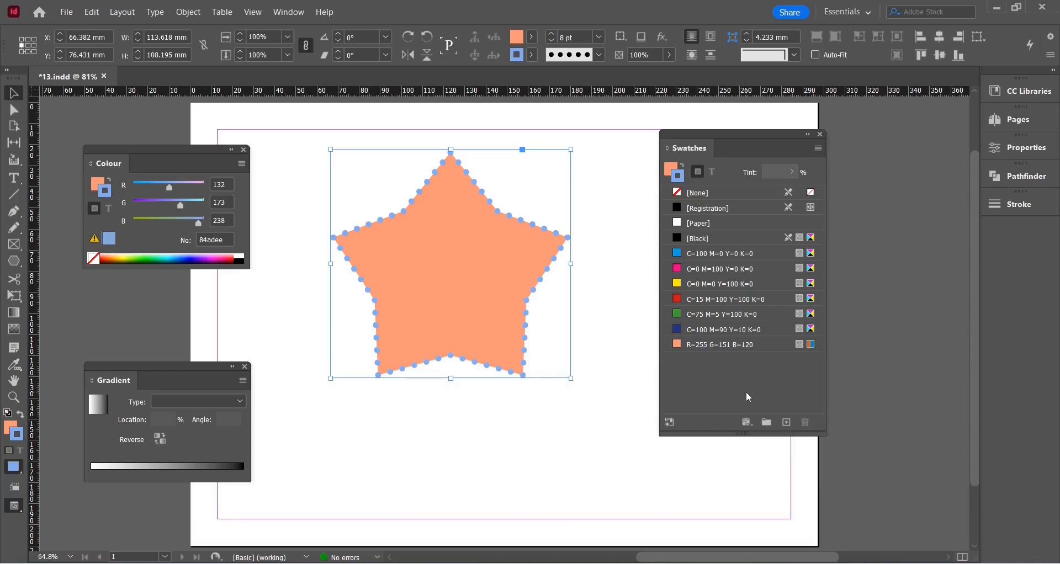
left_click(819, 149)
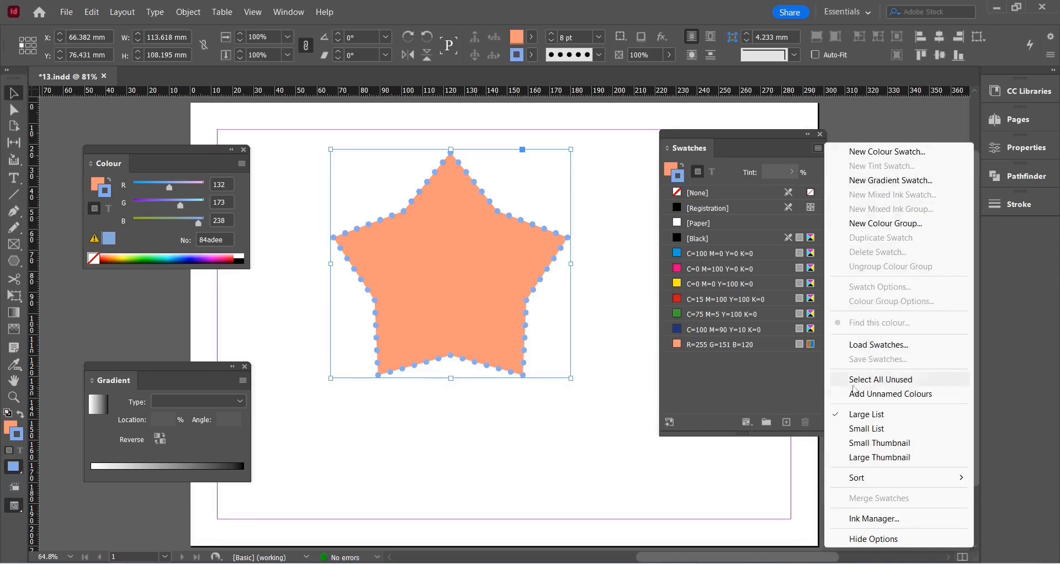
left_click(854, 385)
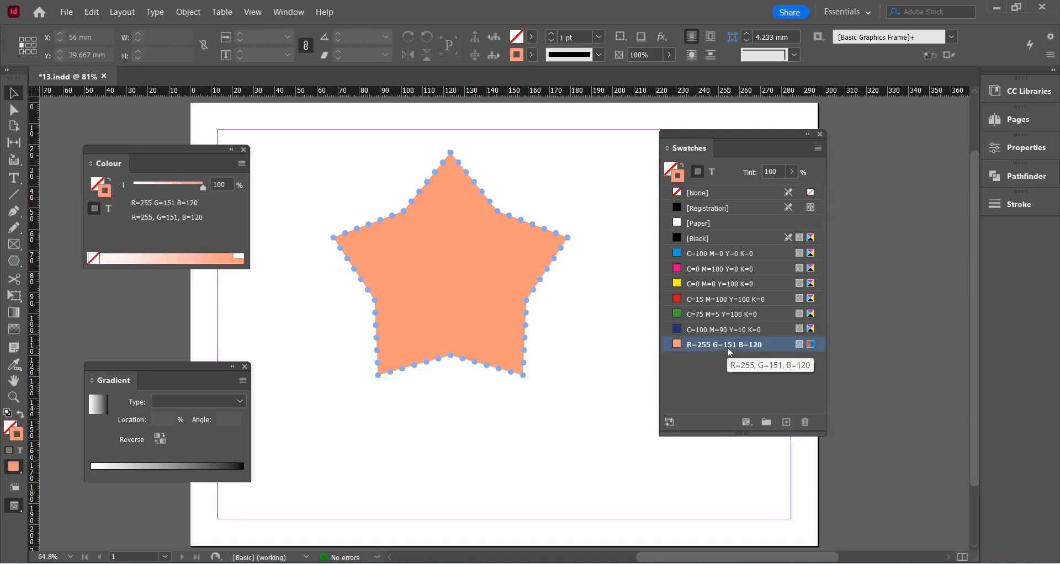
Step: Start saving the selected swatch as an Adobe Swatch Exchange file, and cancel the save
left_click(818, 149)
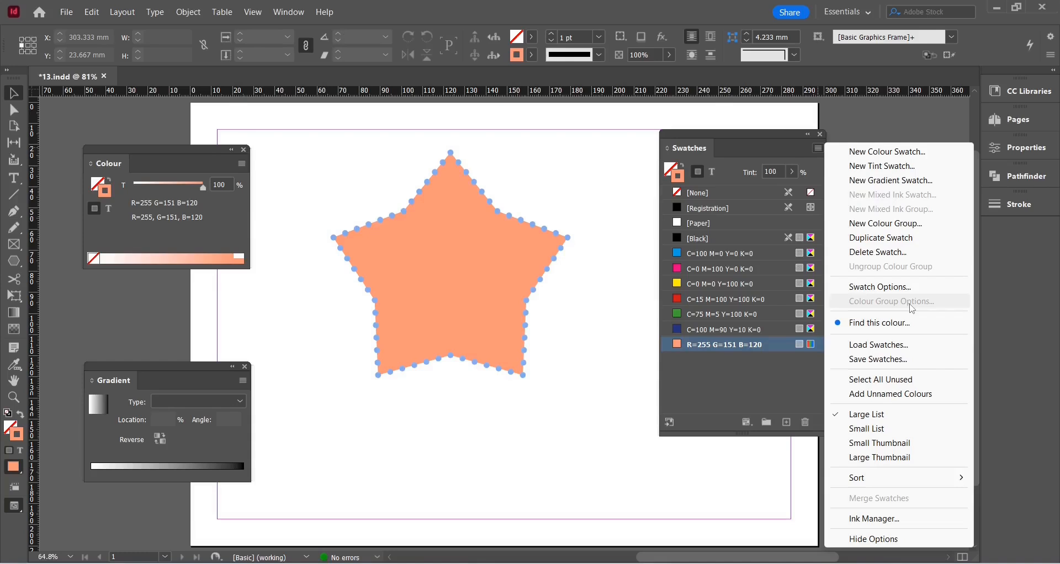
left_click(891, 359)
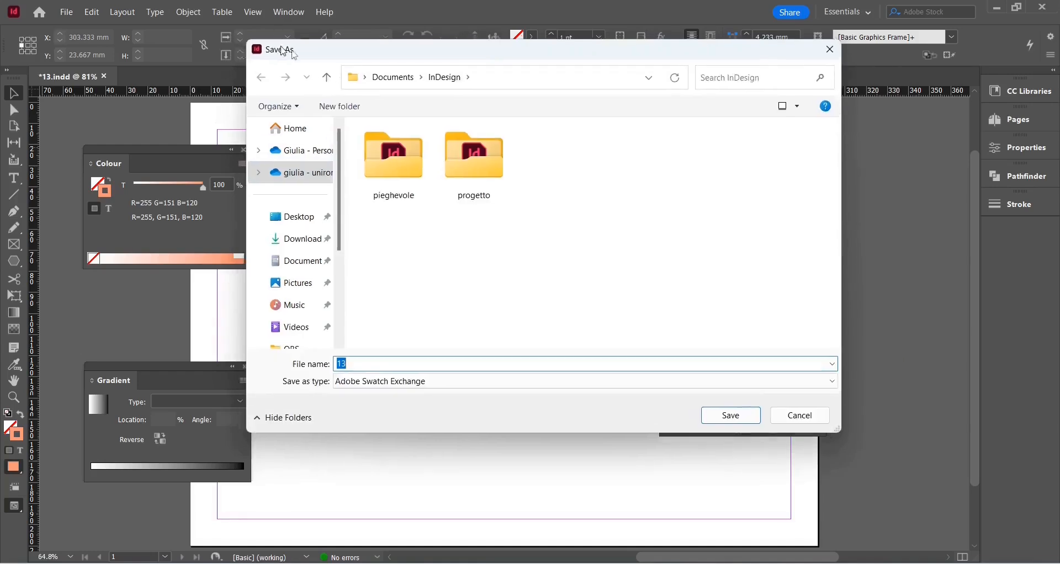
left_click_drag(280, 48, 328, 55)
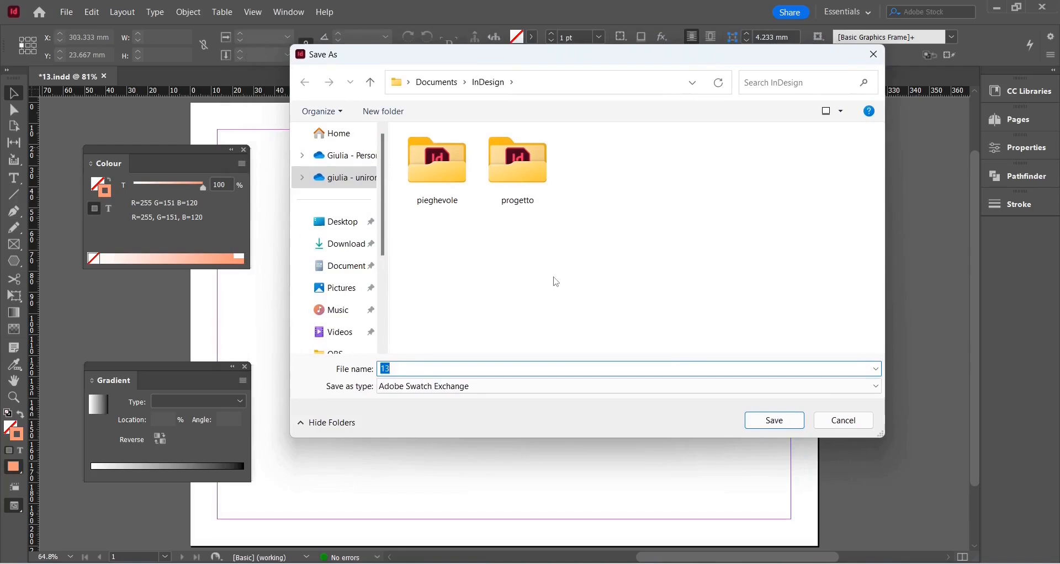
left_click(822, 418)
Step: Try the small list view for the swatches, and switch their display to small thumbnails
left_click(820, 147)
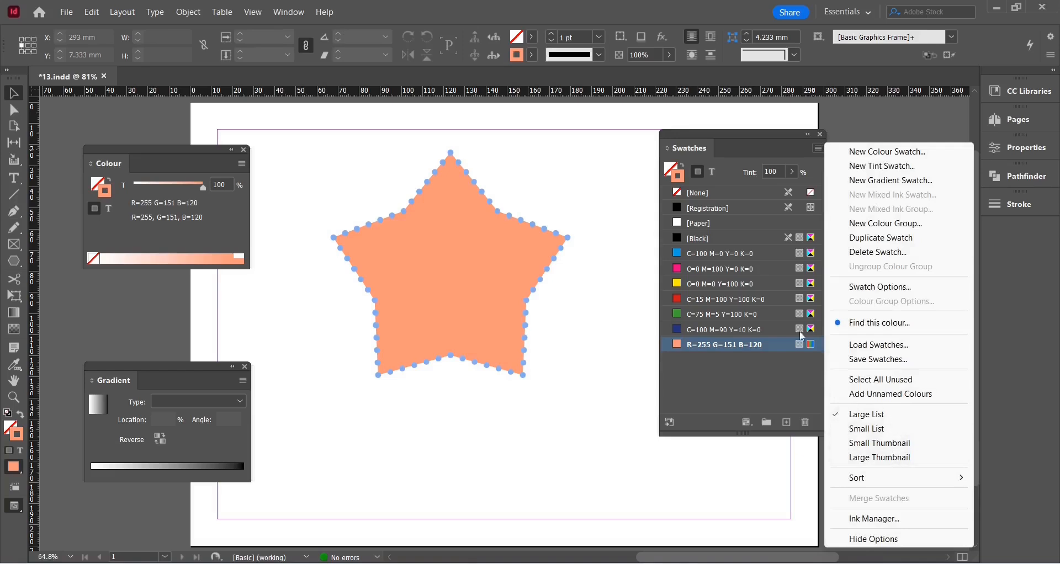
left_click(860, 429)
left_click(816, 149)
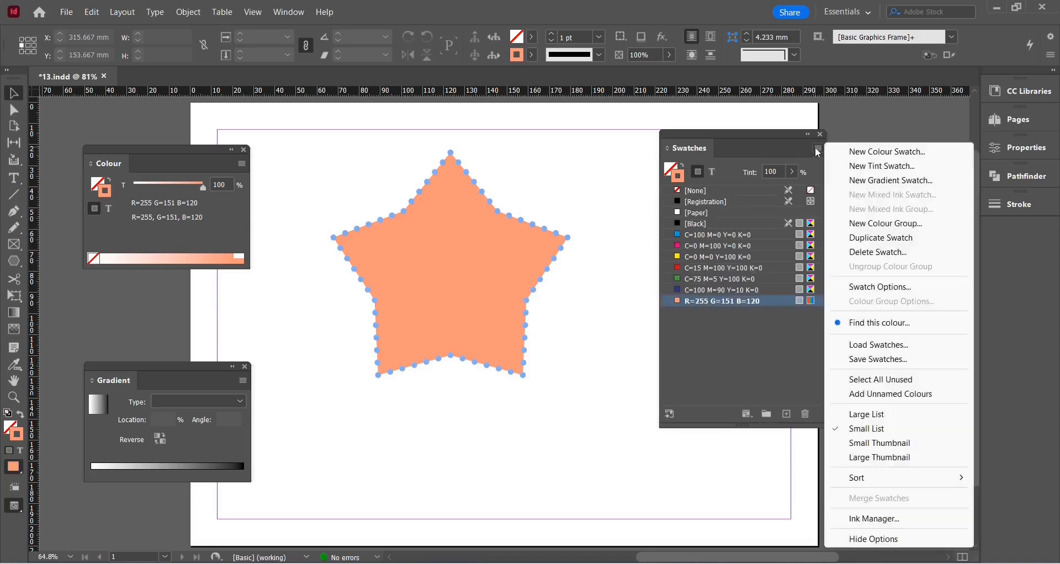
left_click(885, 444)
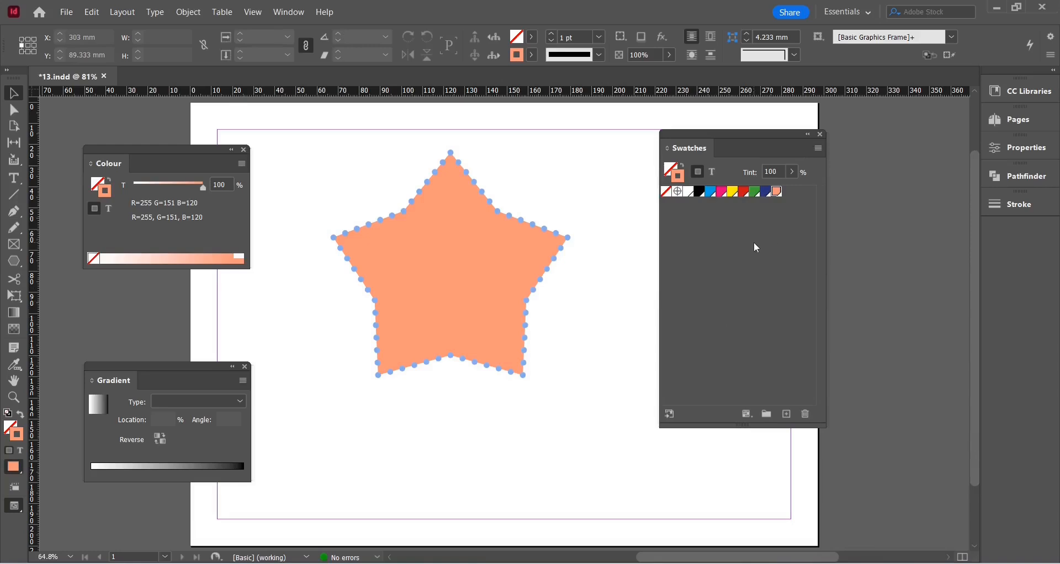
Step: Try the large thumbnail display for the swatches, and switch them back to the large list view
left_click(819, 149)
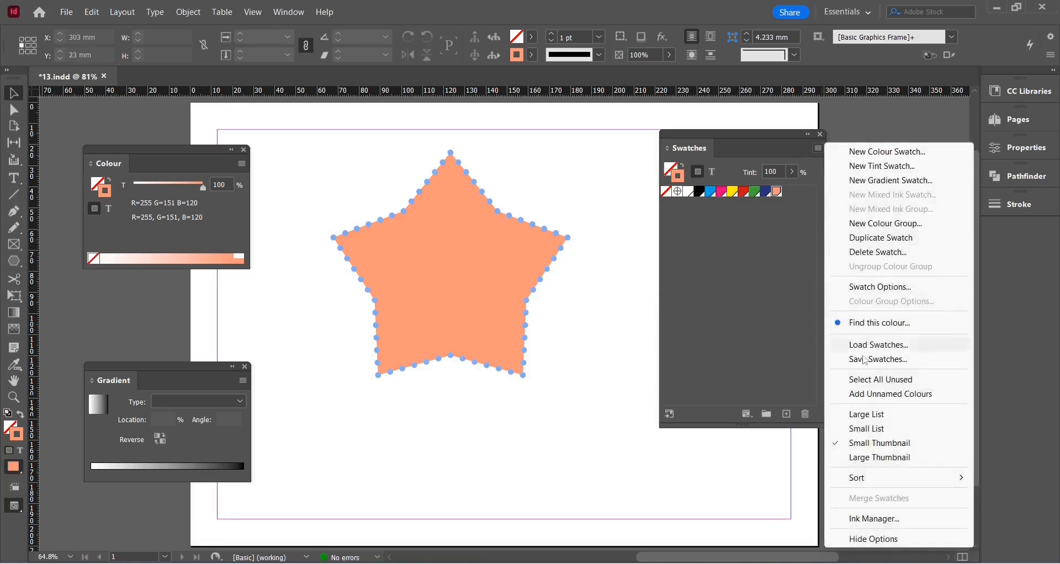
left_click(881, 457)
left_click(818, 150)
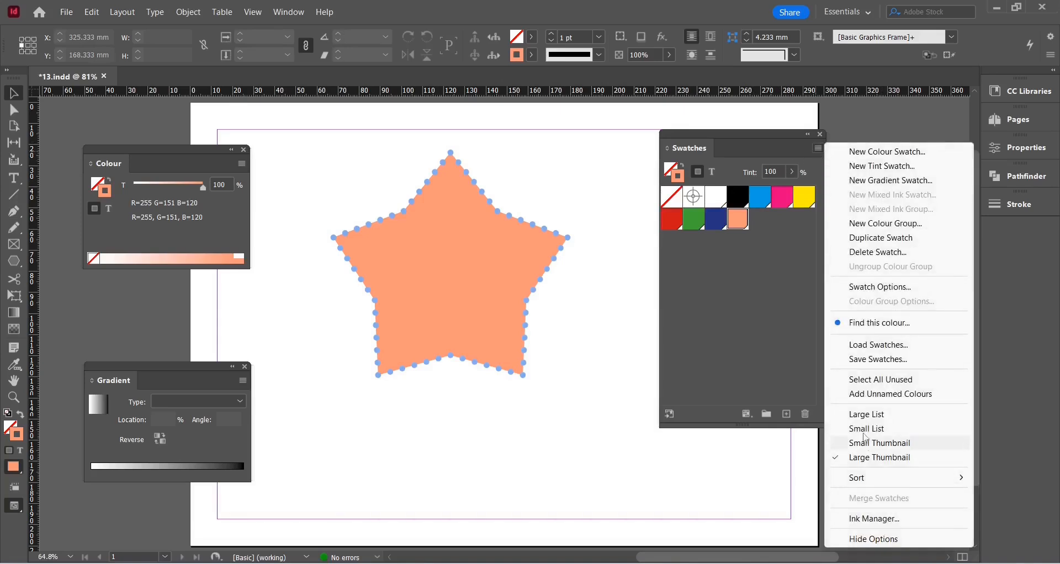
left_click(870, 415)
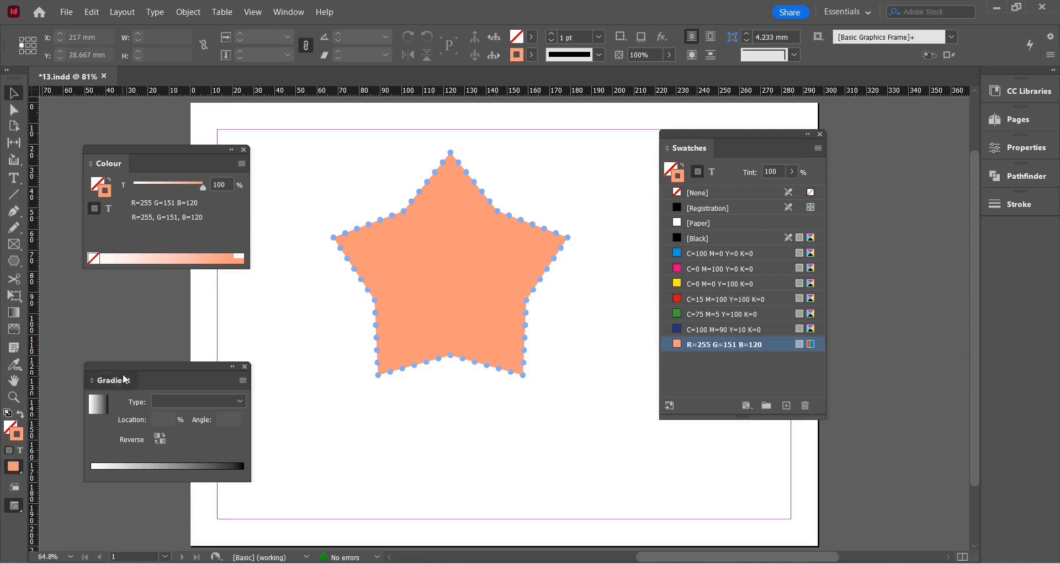
Step: Move the Gradient settings closer to the Colour settings and fill the star with a radial gradient
left_click_drag(124, 379, 127, 326)
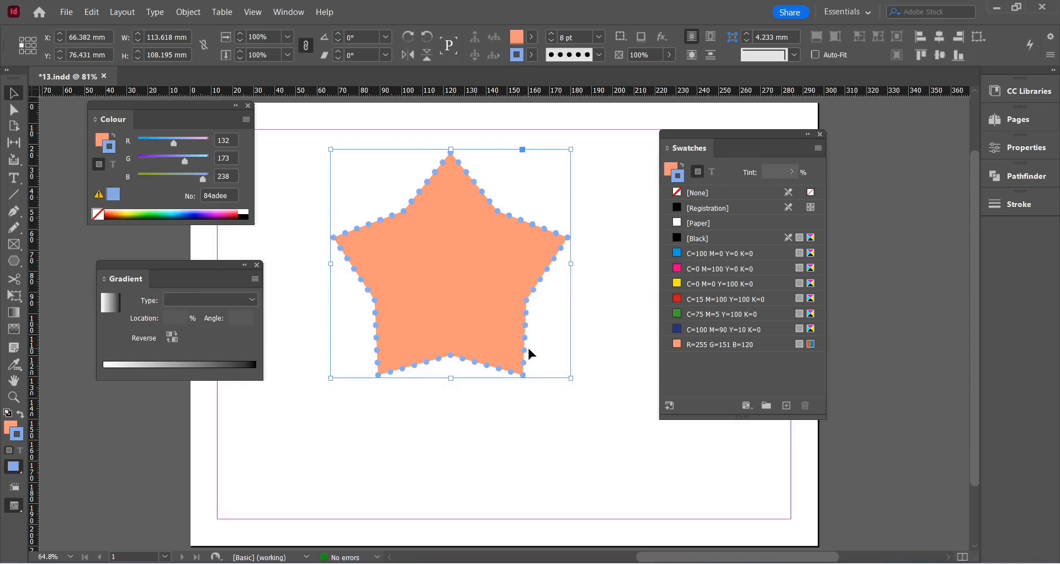
left_click(102, 140)
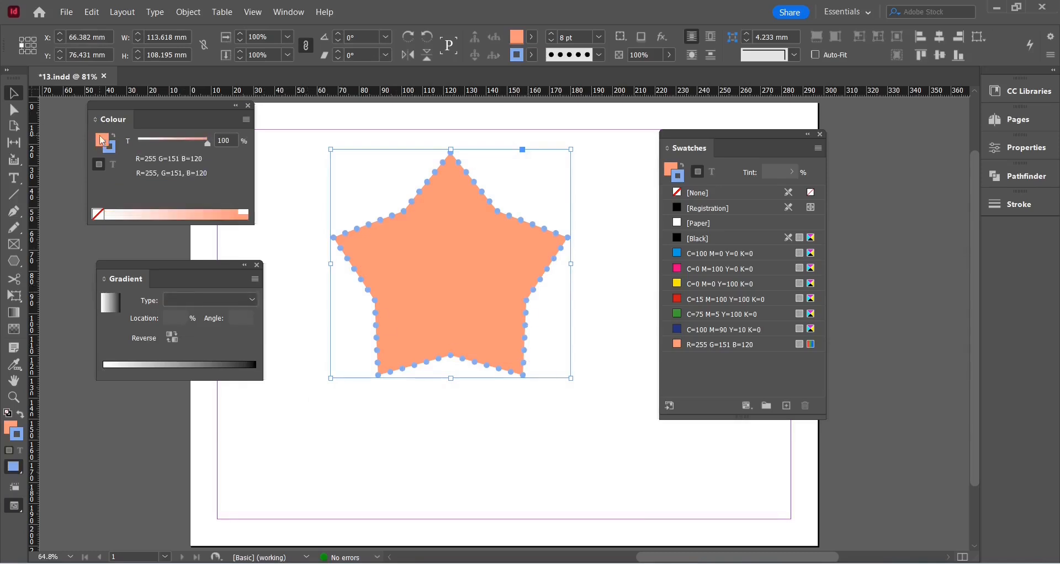
left_click(240, 302)
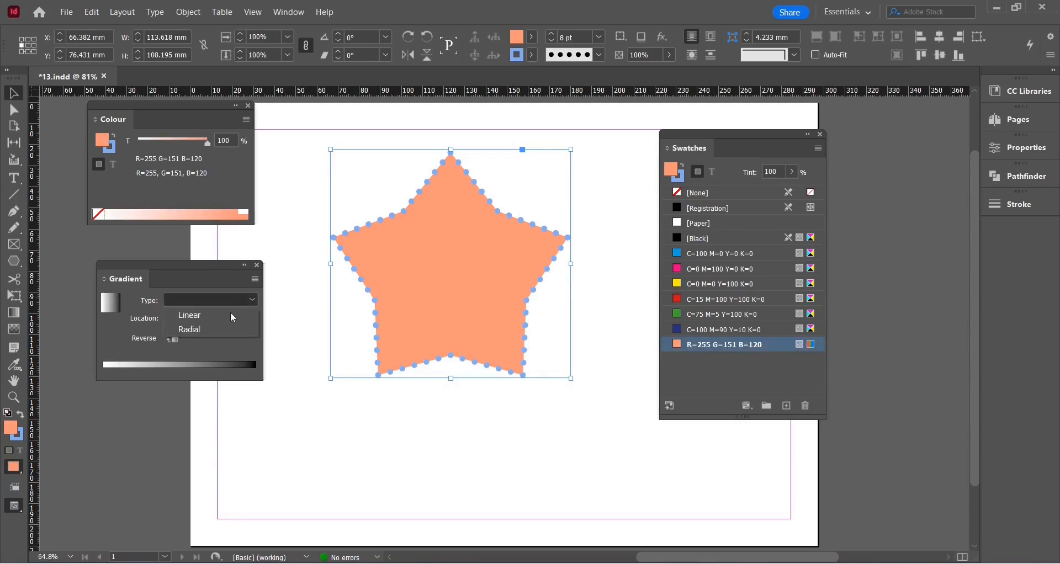
left_click(196, 333)
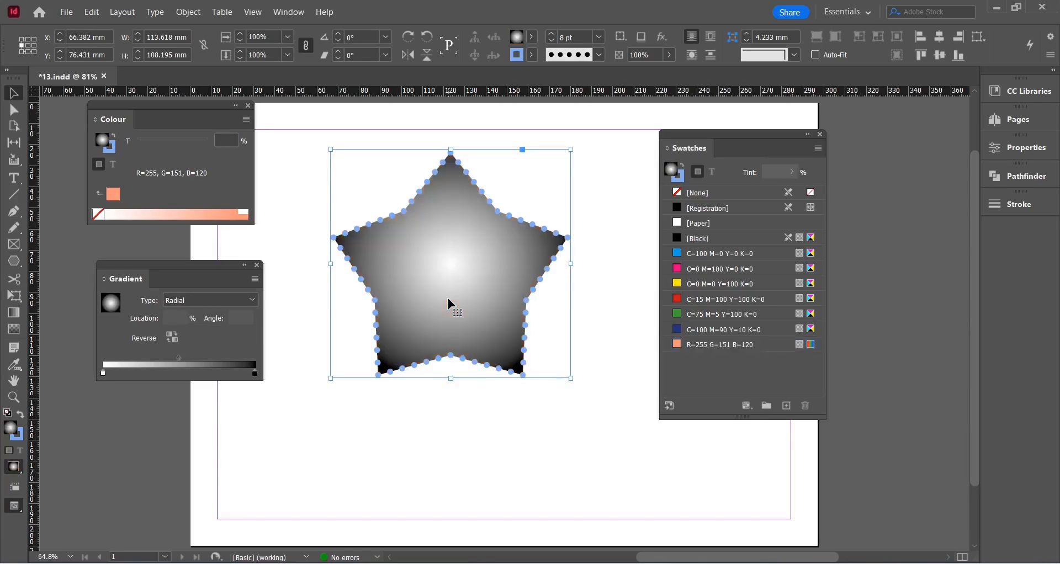
Step: Reverse the star's radial gradient, change its type to linear and reverse it again
left_click(170, 339)
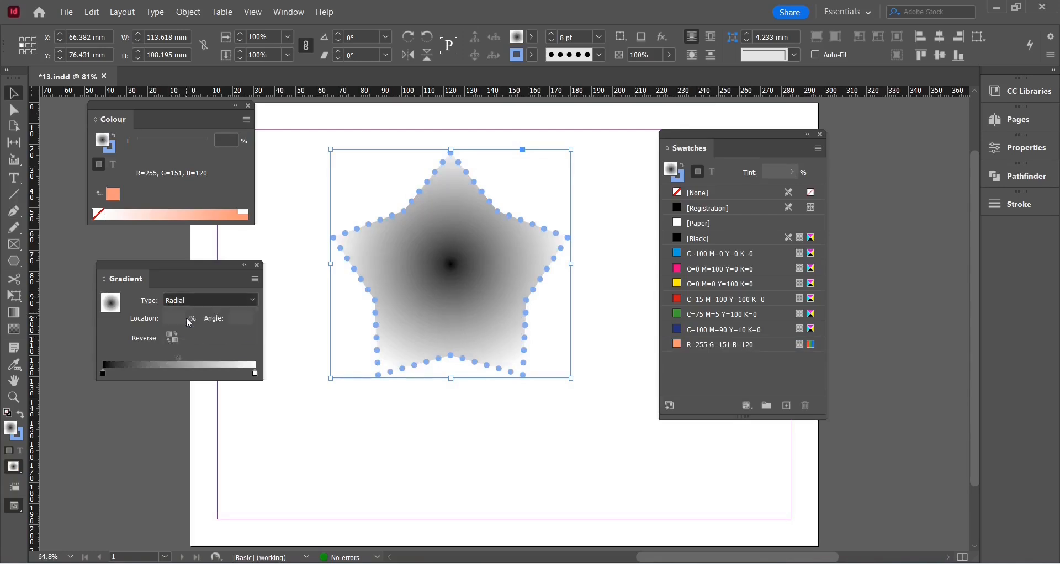
left_click(187, 318)
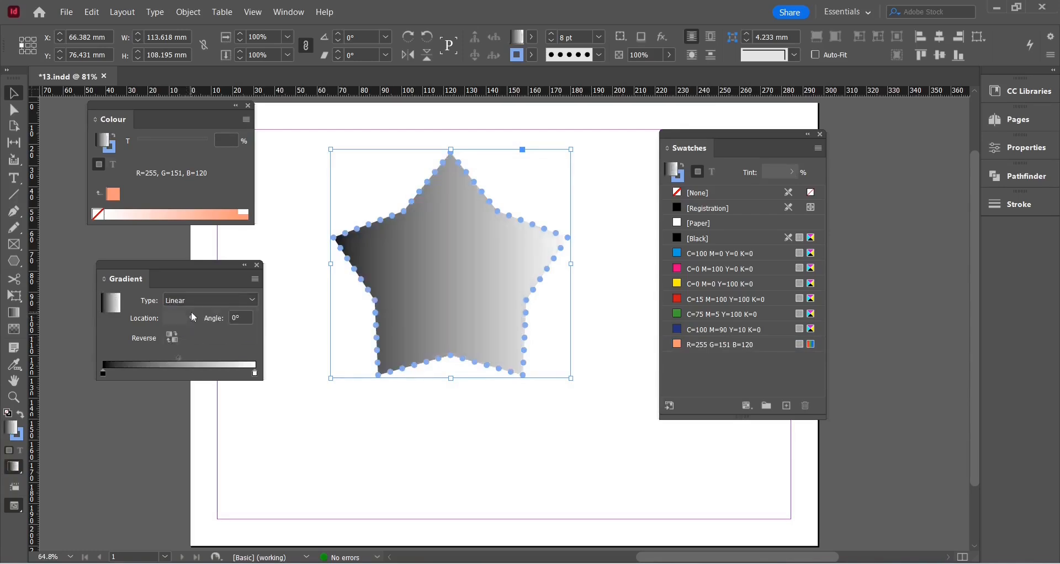
left_click(172, 338)
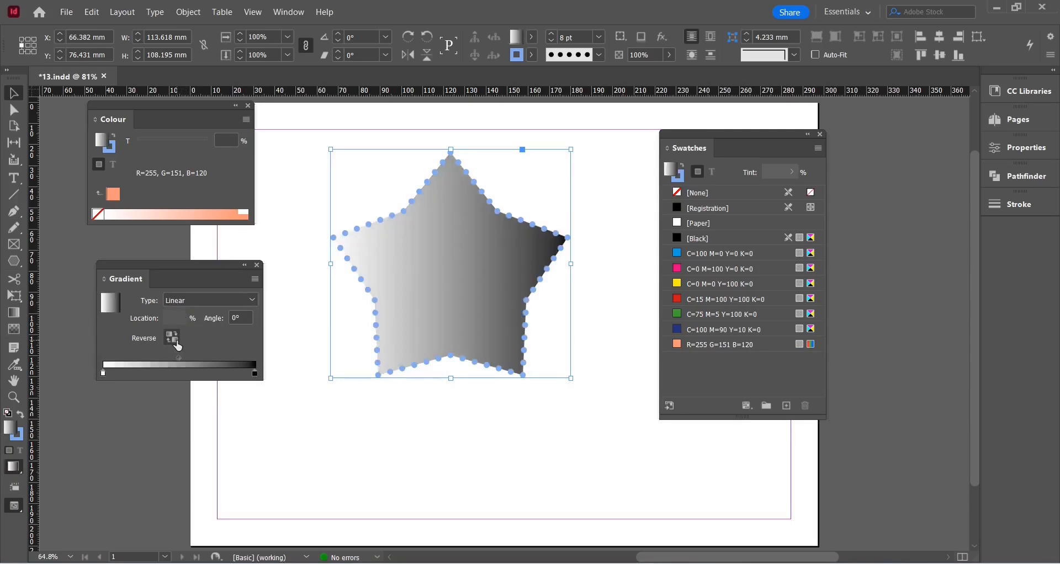
Step: Recolour the gradient's white starting stop with the CMYK sliders to about C=41 M=64 Y=70 K=0
left_click(103, 374)
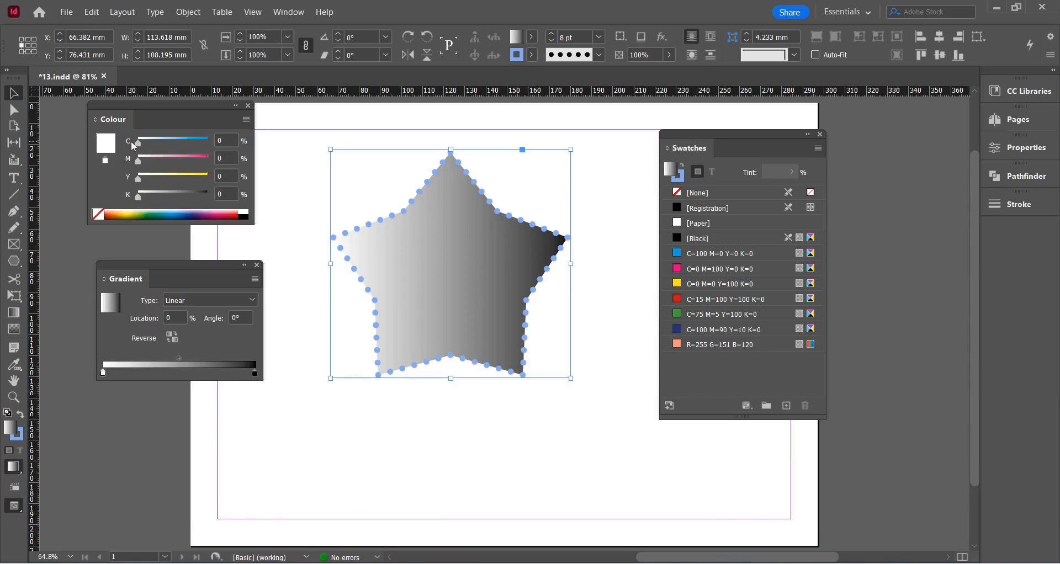
left_click(246, 120)
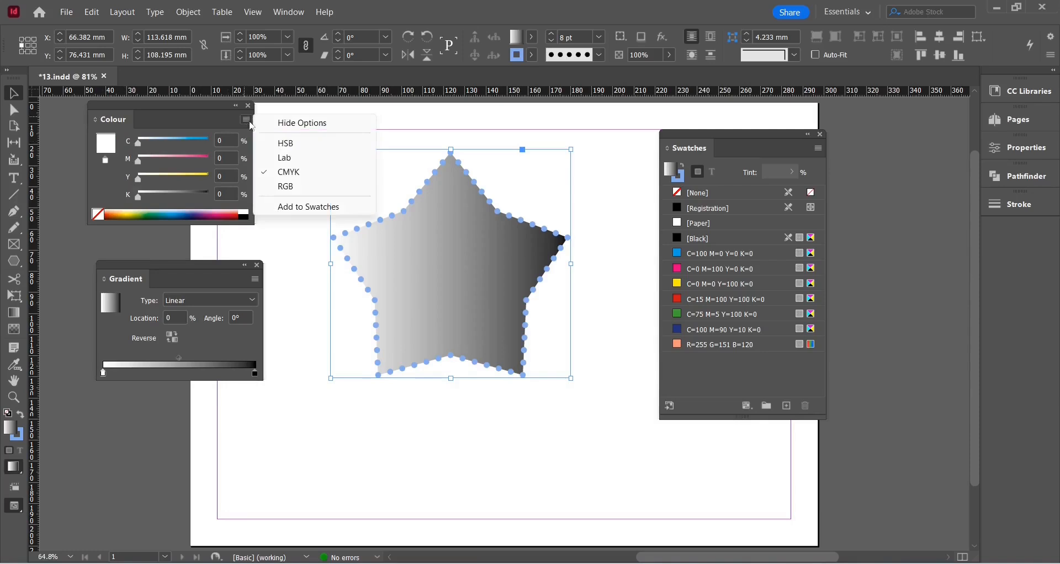
left_click(190, 131)
left_click(178, 178)
left_click(190, 158)
left_click(167, 142)
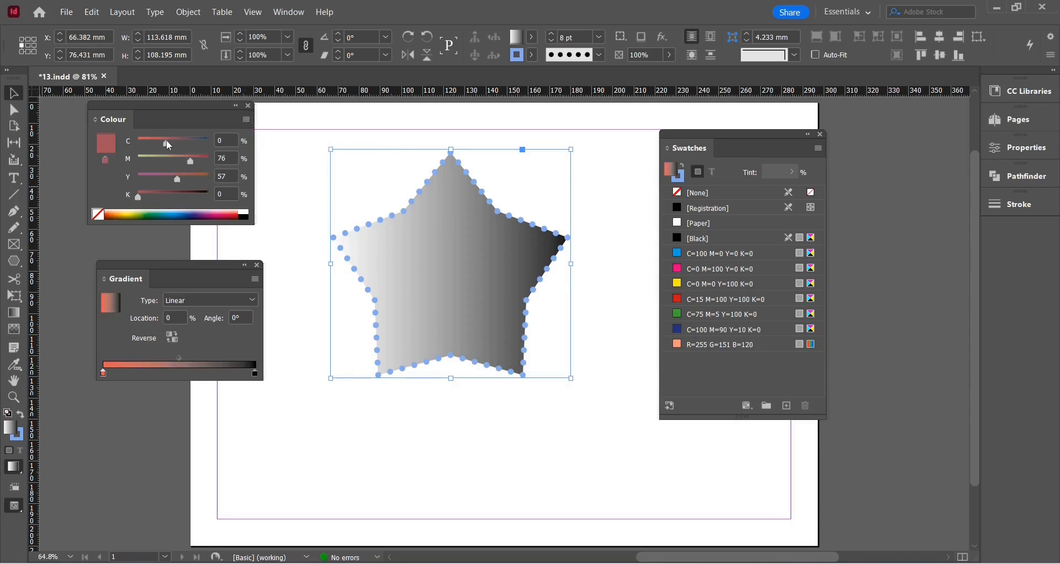
left_click(186, 178)
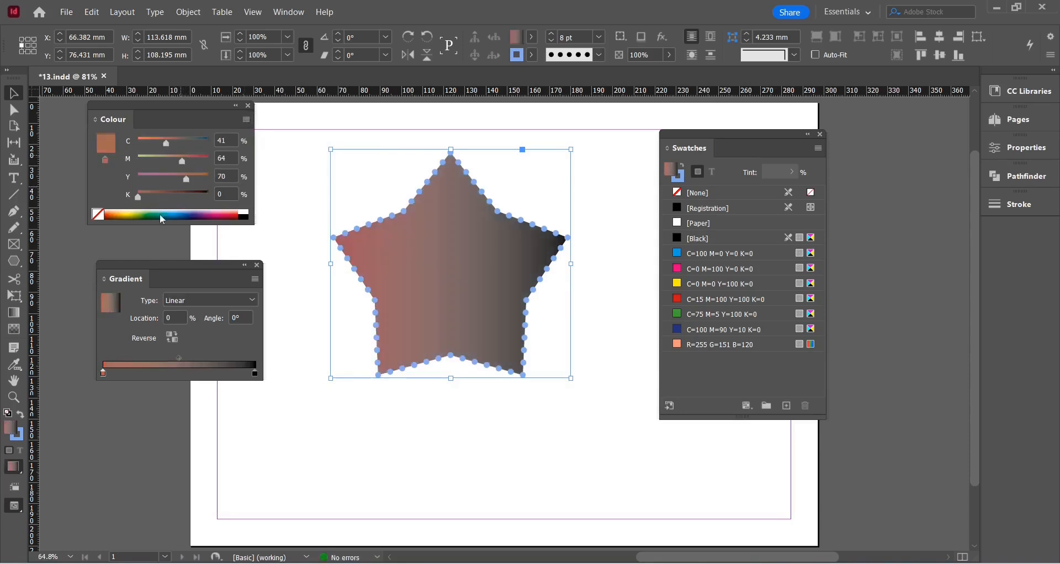
Step: Sample several spectrum colours for the starting stop, ending on a teal of C=56 M=6 Y=34 K=6
left_click(144, 215)
left_click(136, 212)
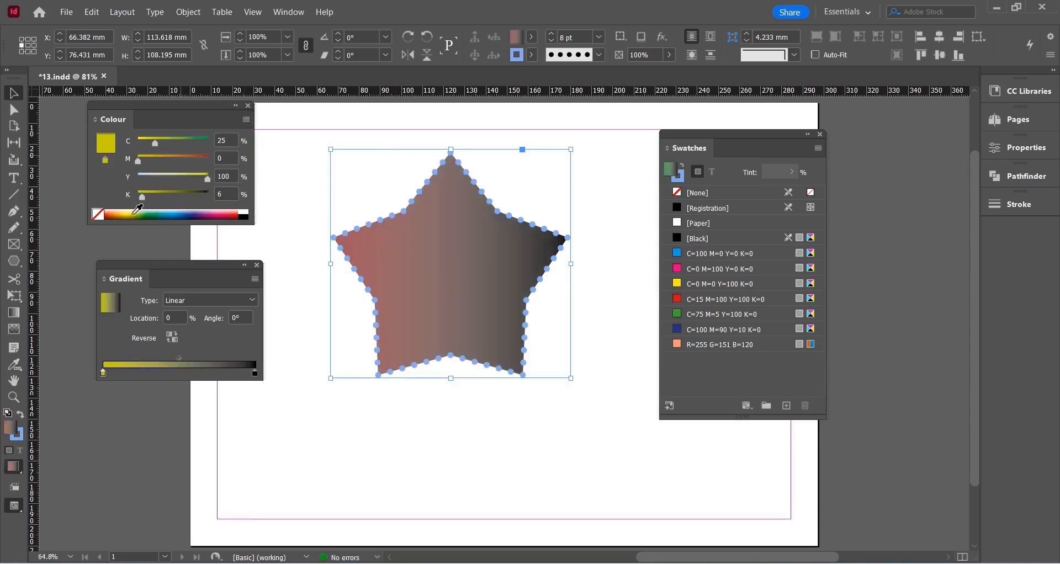
left_click(211, 213)
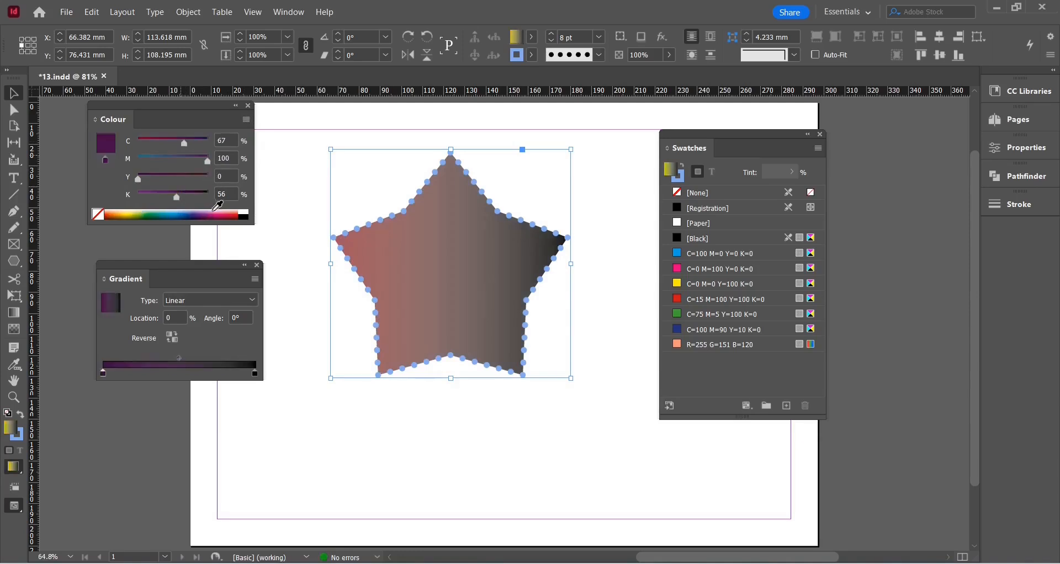
left_click(159, 213)
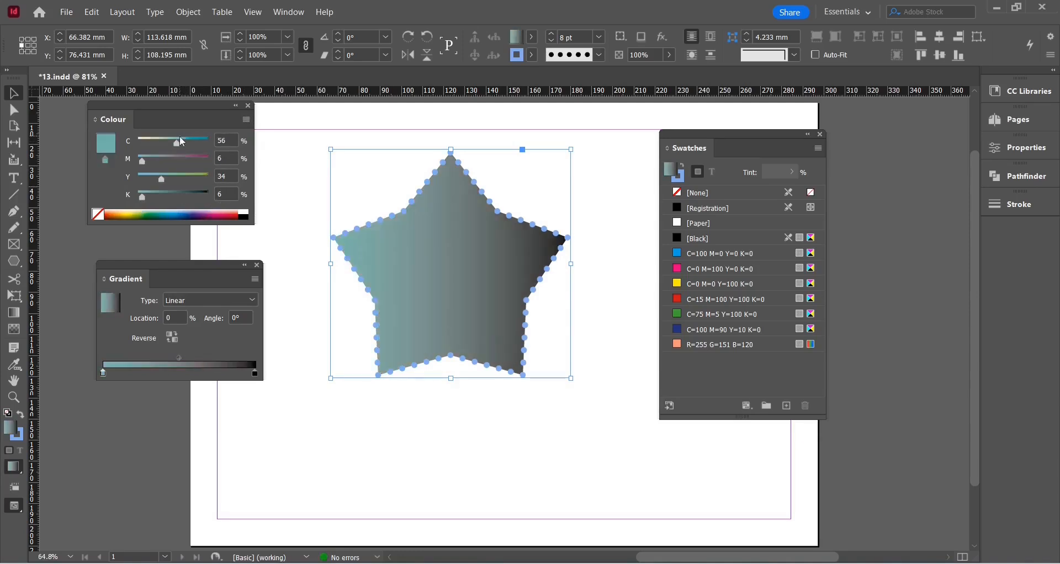
Step: Switch the gradient's black end stop to CMYK and sample spectrum colours, ending on a violet-blue of C=56 M=44 Y=0 K=0
left_click(254, 376)
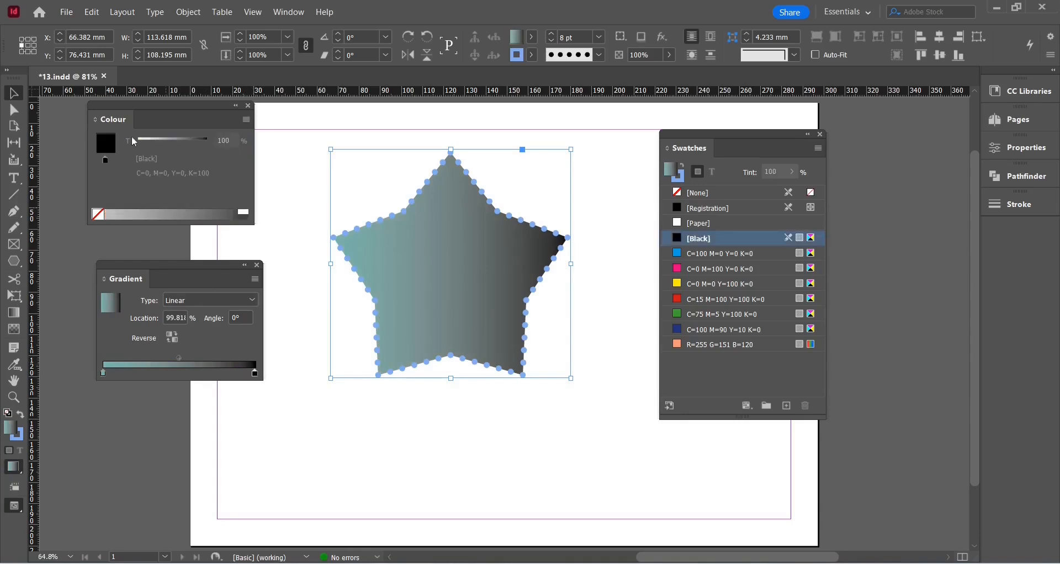
left_click(246, 120)
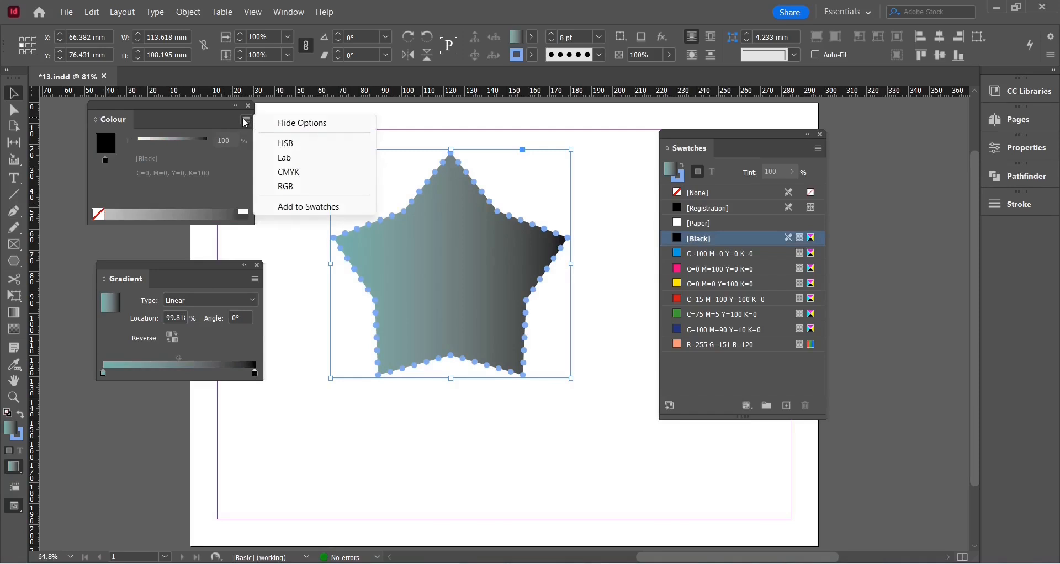
left_click(289, 172)
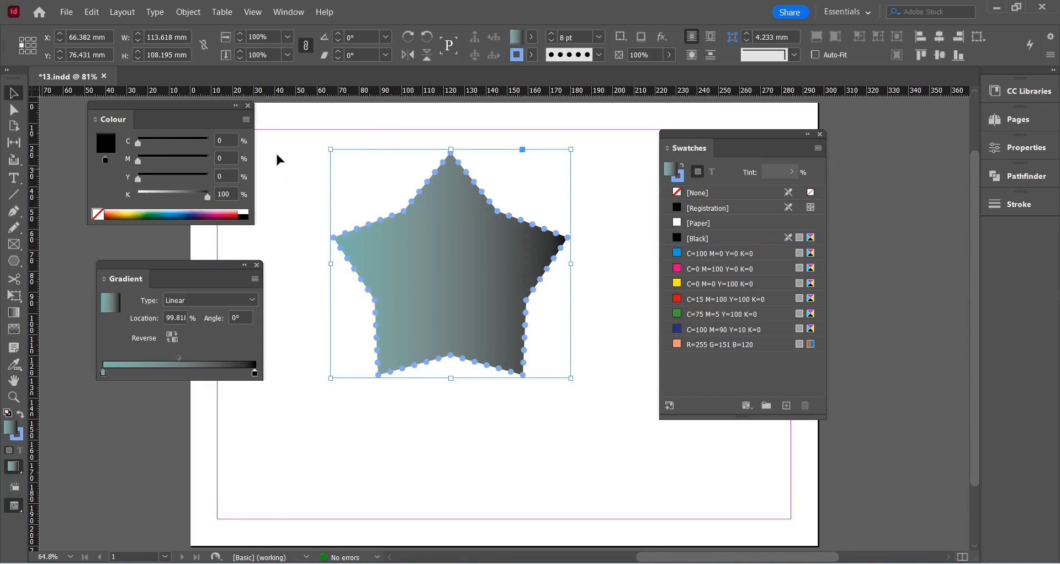
left_click(238, 213)
left_click(238, 216)
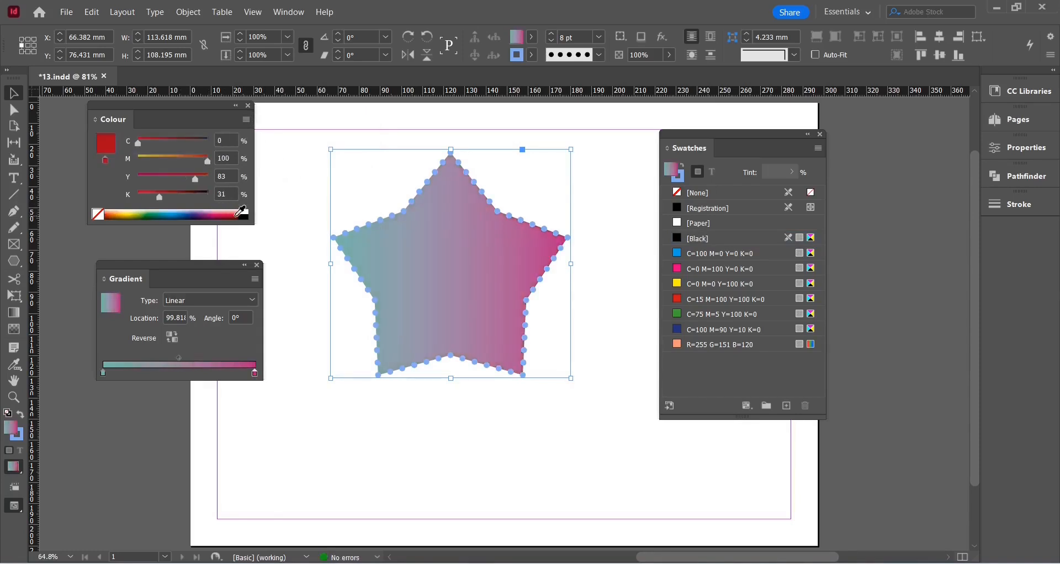
left_click(187, 213)
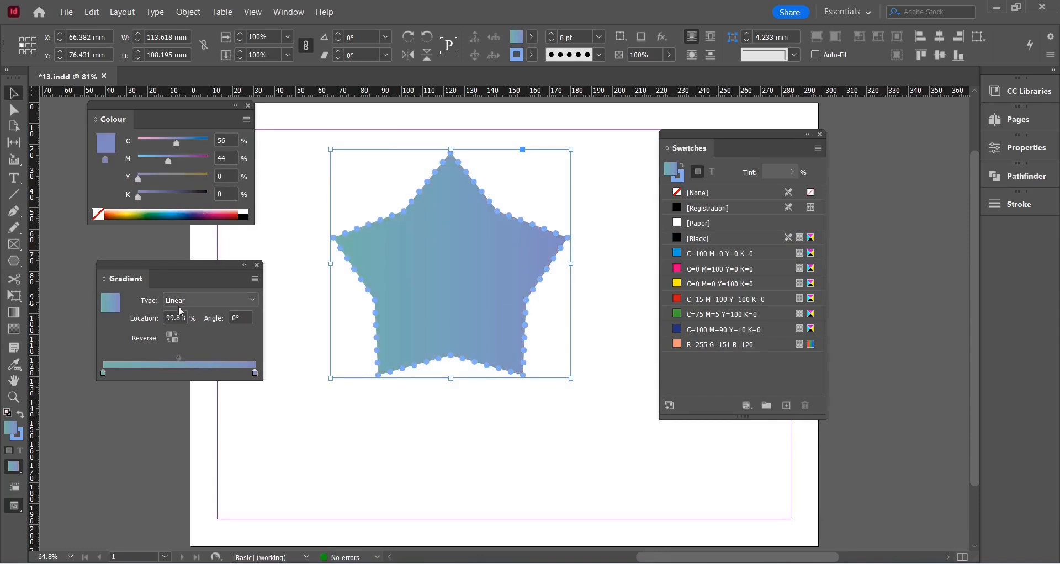
Step: Shift the gradient midpoint back and forth between the two stops, leaving it slightly closer to the teal stop
left_click_drag(180, 358, 156, 359)
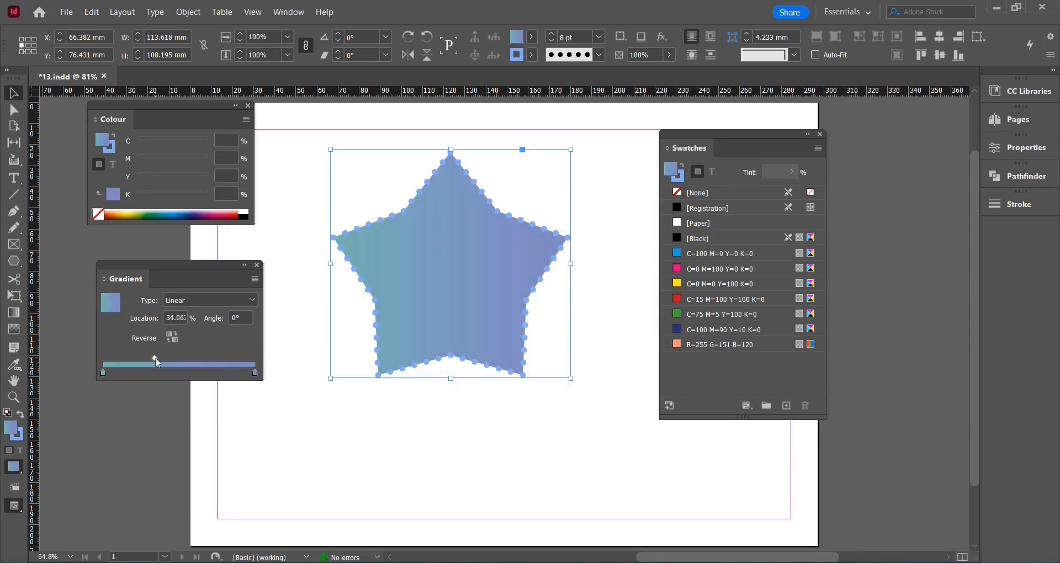
left_click_drag(184, 357, 216, 359)
left_click_drag(217, 358, 167, 361)
Step: Add several intermediate colour stops along the gradient, space them out and reverse the gradient
left_click(255, 374)
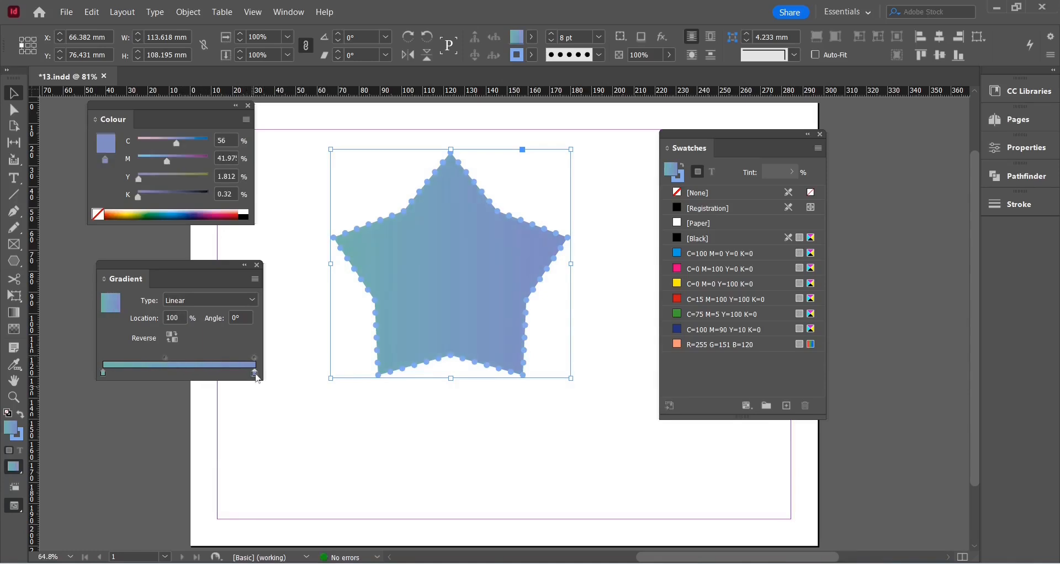
left_click_drag(246, 379, 222, 374)
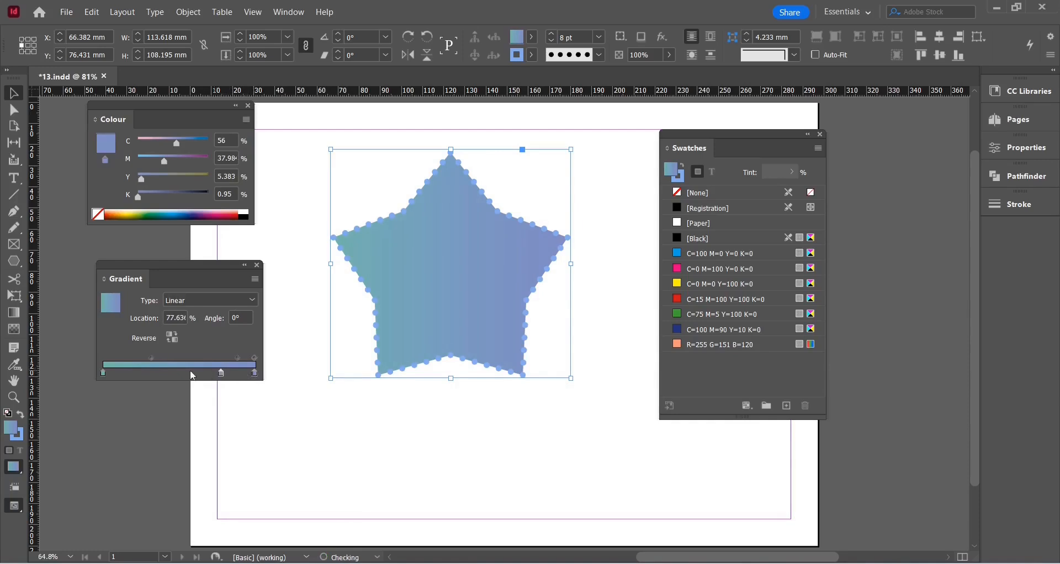
left_click(140, 372)
left_click_drag(215, 374, 239, 360)
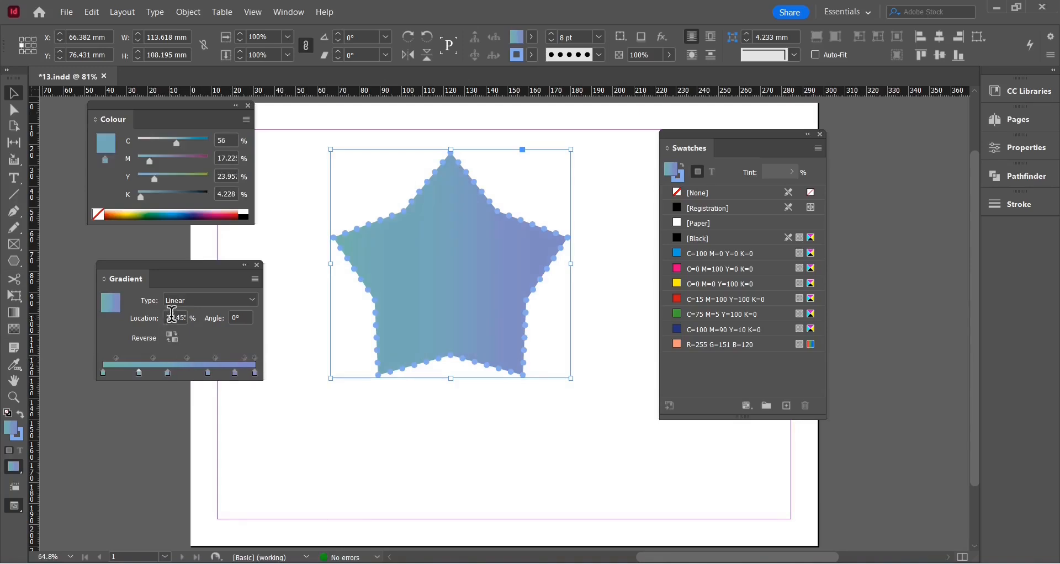
left_click(173, 337)
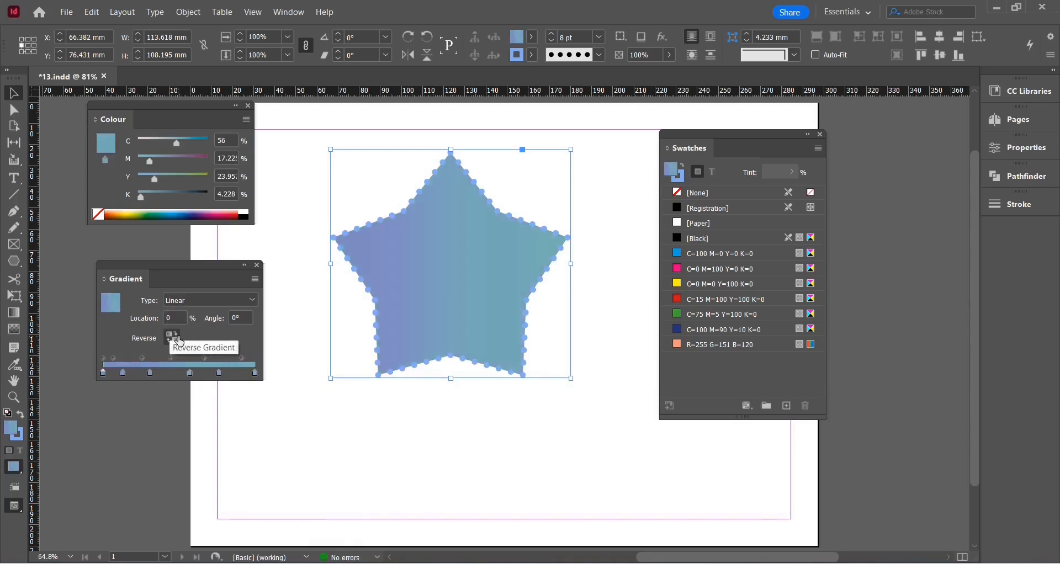
left_click(178, 339)
Step: Set the gradient angle to 45° and move a middle violet-blue stop to a location of about 47.8%
left_click(239, 313)
key("BackSpace")
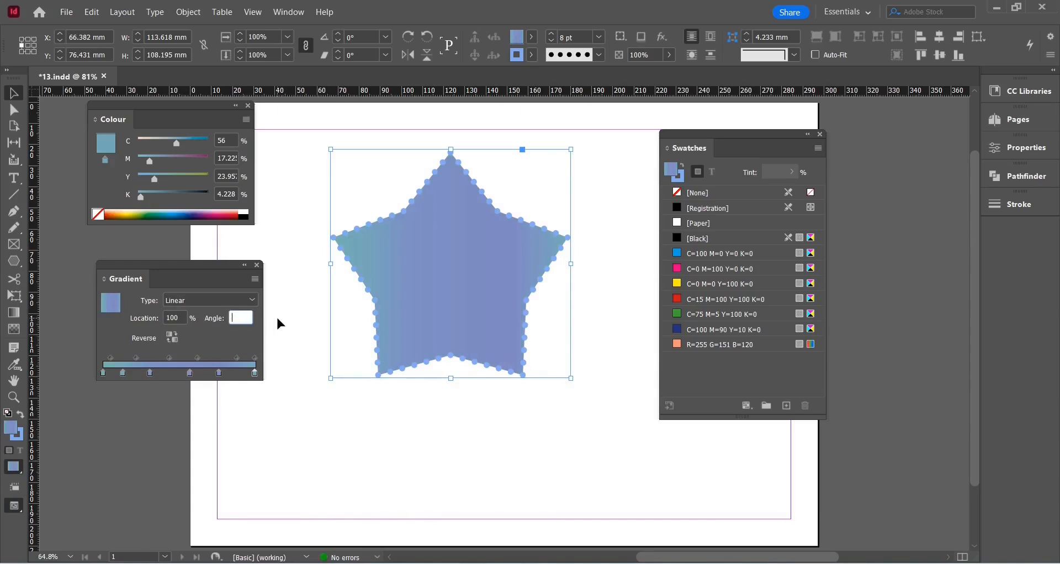
type("45")
key("Tab")
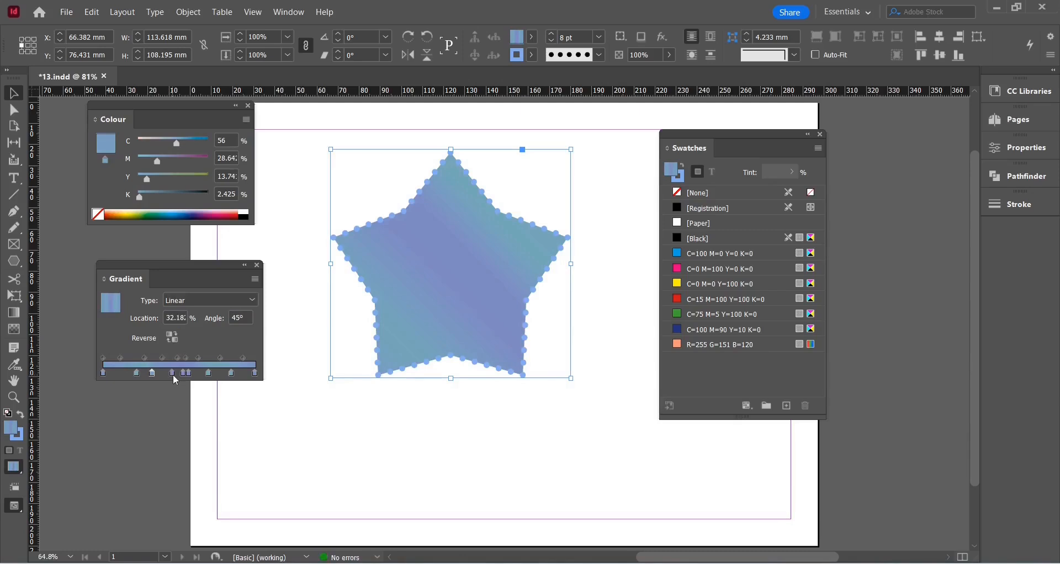
left_click_drag(174, 374, 179, 377)
left_click(188, 374)
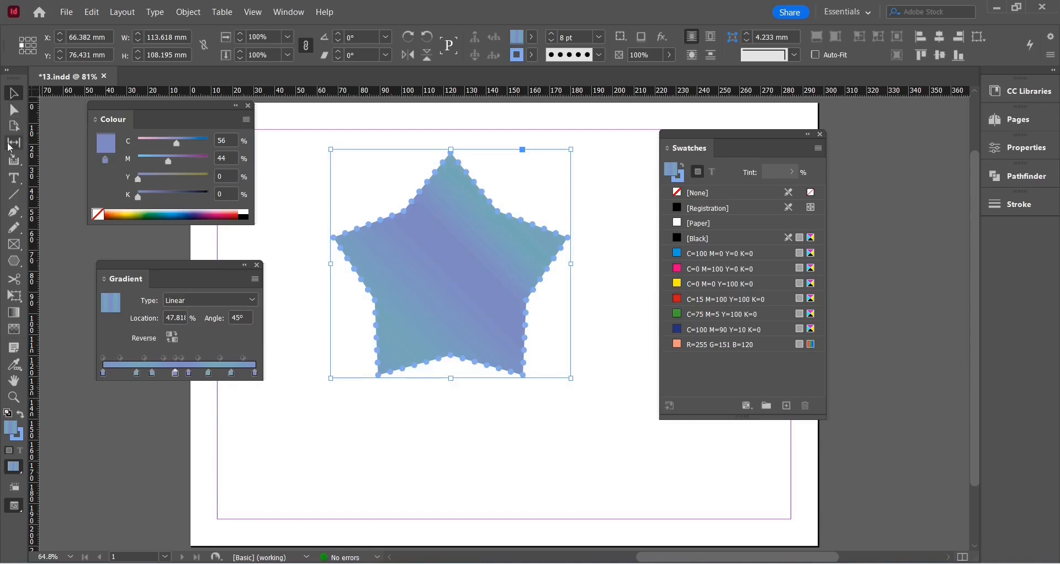
Step: Redraw the star's linear gradient in several directions with the Gradient Swatch tool, ending at about -42.1°, and return to the Selection tool
left_click(17, 318)
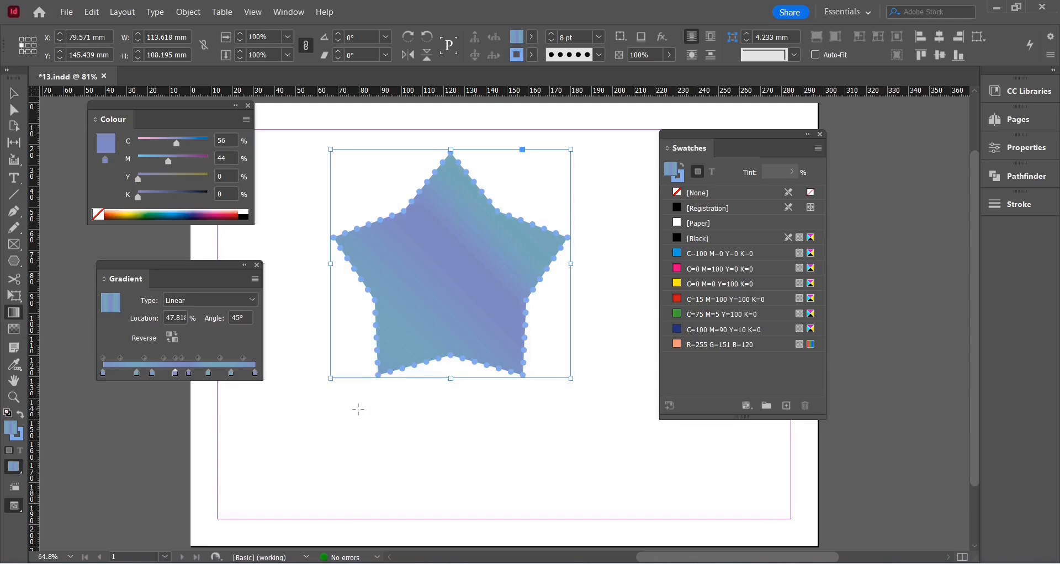
left_click_drag(359, 410, 461, 240)
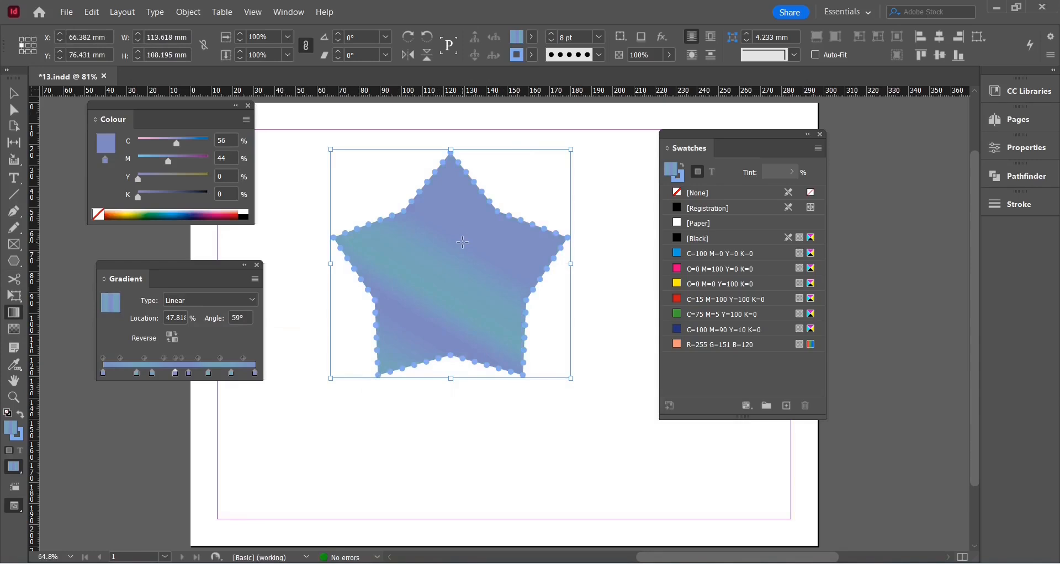
left_click_drag(600, 160, 415, 290)
left_click_drag(609, 403, 519, 332)
left_click_drag(365, 215, 365, 214)
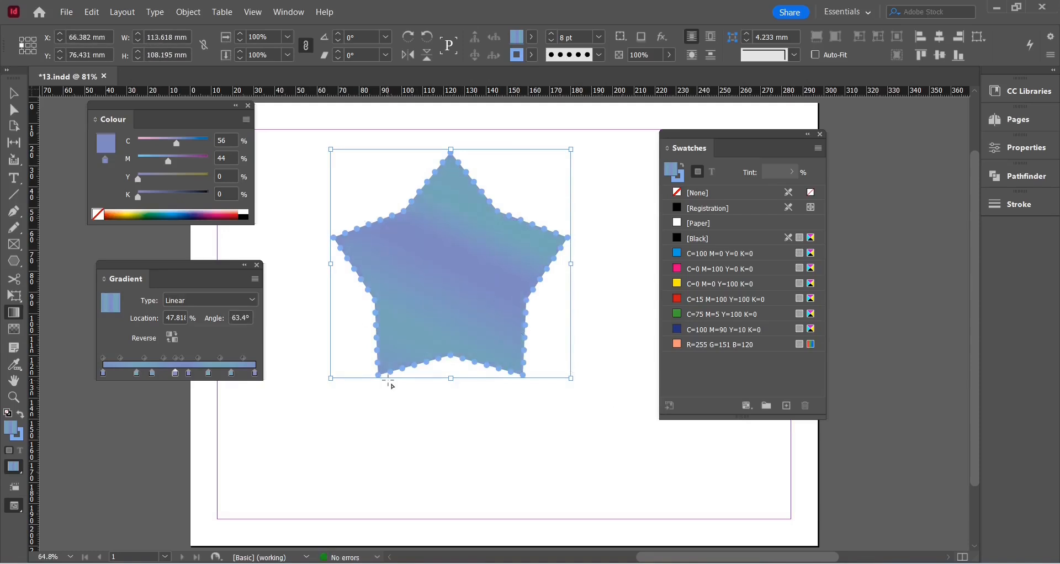
left_click_drag(376, 415, 533, 153)
left_click_drag(371, 439, 529, 134)
left_click_drag(402, 408, 442, 329)
left_click_drag(503, 166, 466, 272)
left_click_drag(325, 219, 462, 341)
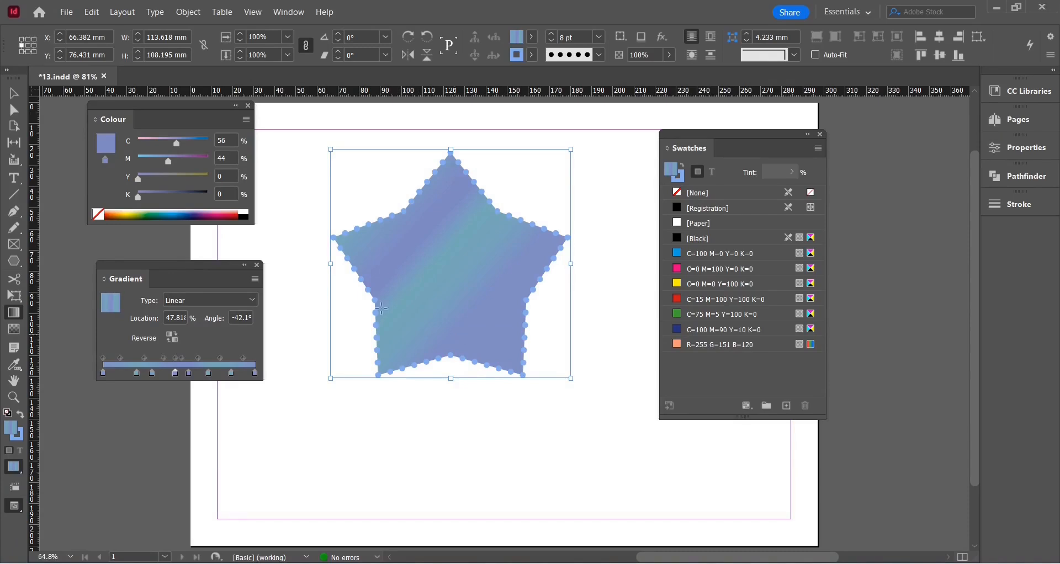
left_click(12, 99)
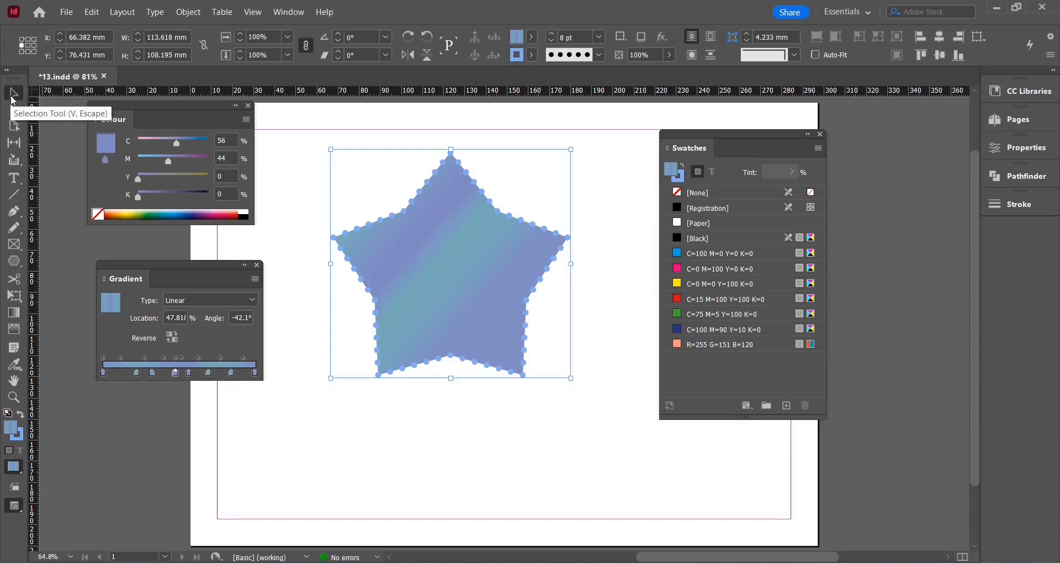
Step: Save the star's multi-stop gradient fill as a new gradient swatch
left_click(817, 148)
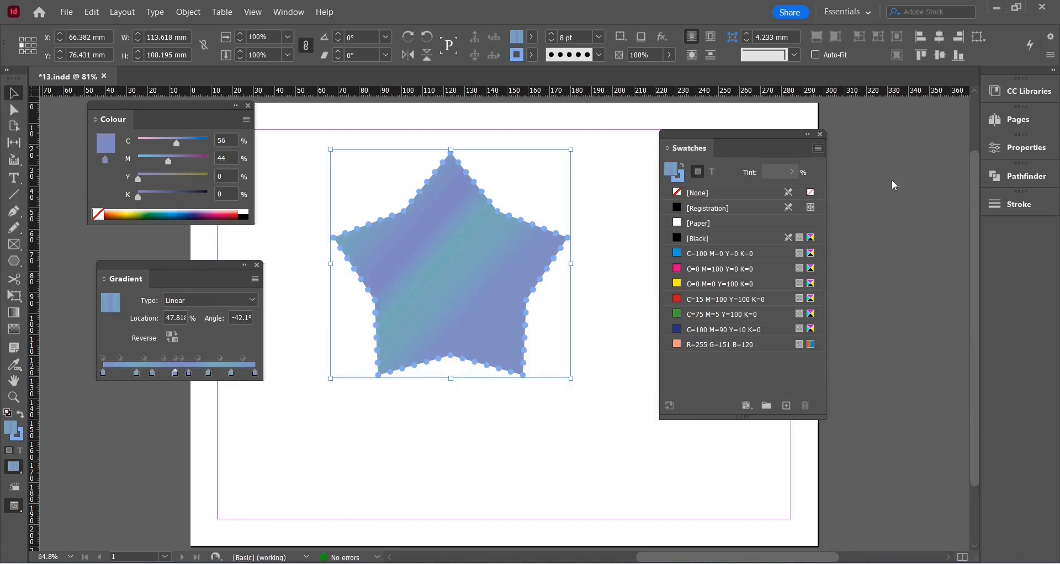
left_click(666, 175)
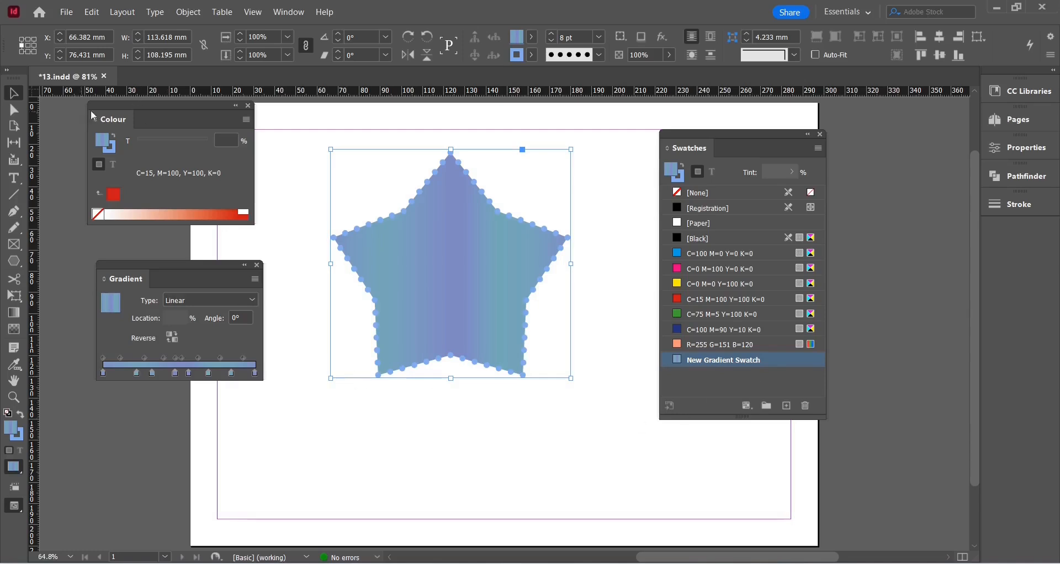
Step: Dock the floating Colour, Swatches and Gradient panels together below the collapsed Stroke panel
left_click_drag(113, 119, 1019, 185)
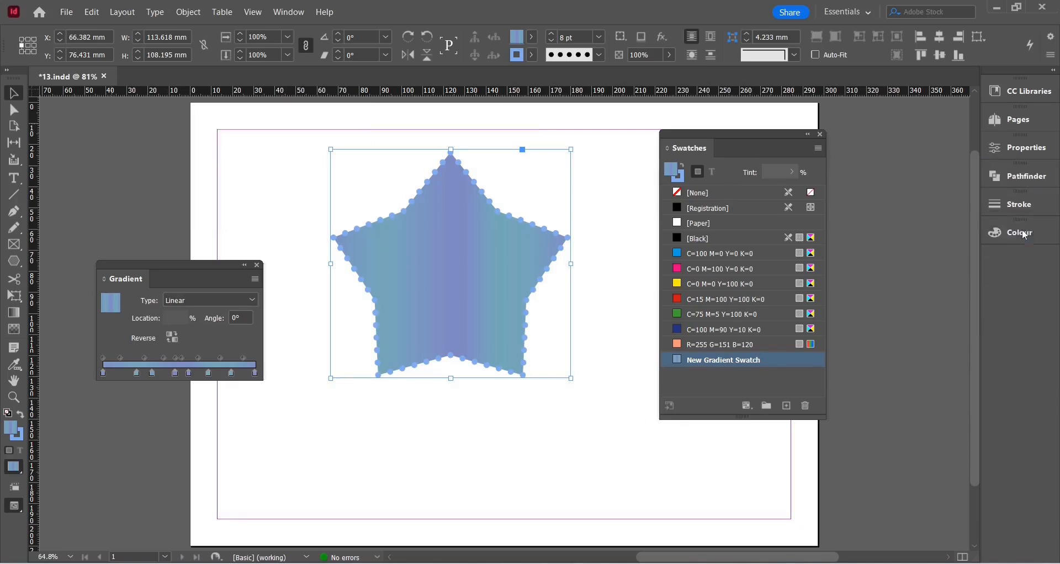
left_click_drag(692, 155, 989, 251)
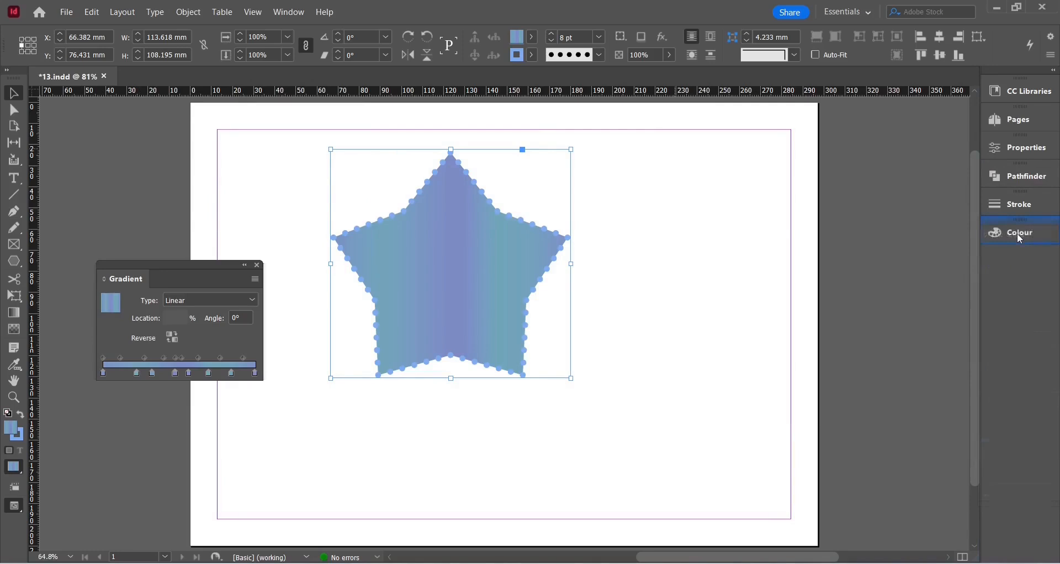
left_click_drag(150, 276, 996, 233)
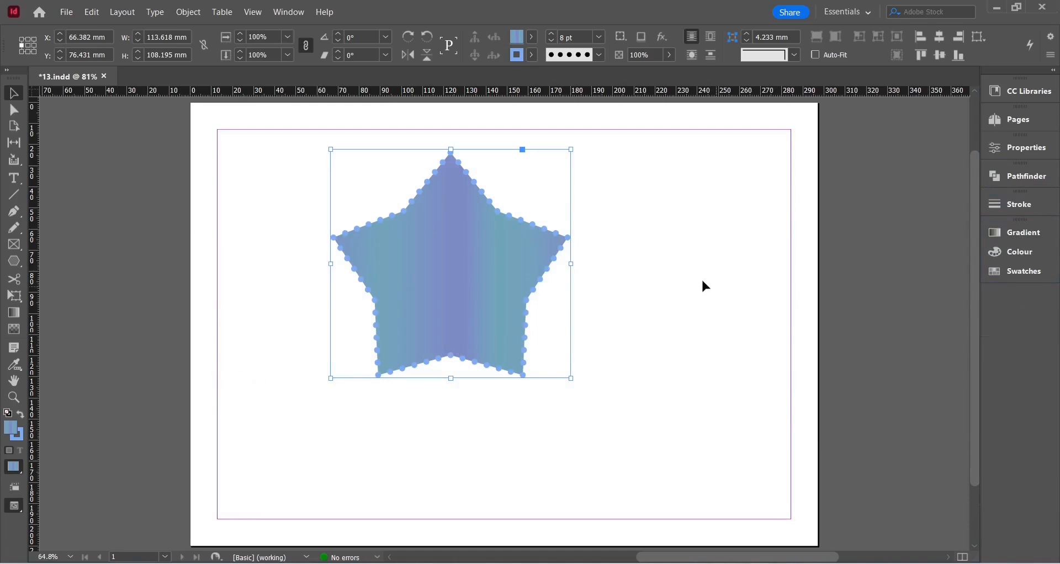
Step: Show the Object Styles panel, create a new object style from the selected star and apply it to the star
left_click(285, 12)
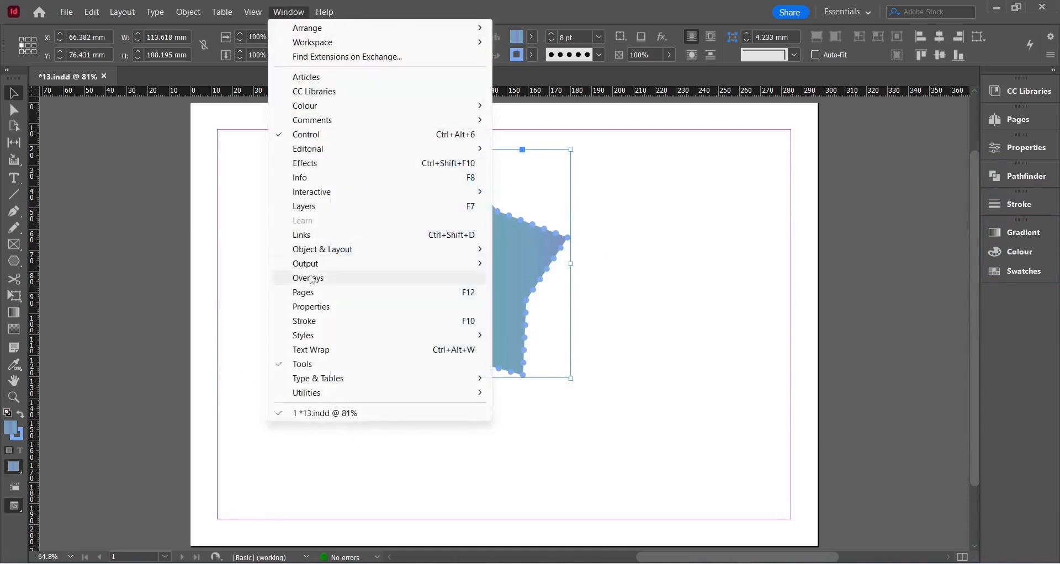
mouse_move(312, 338)
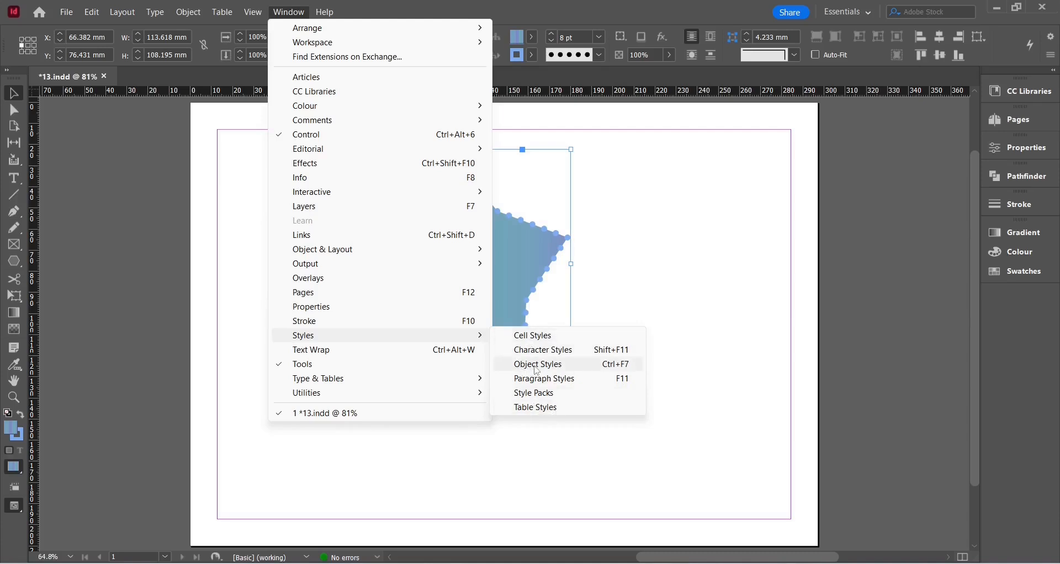
left_click(535, 366)
left_click_drag(487, 265, 166, 194)
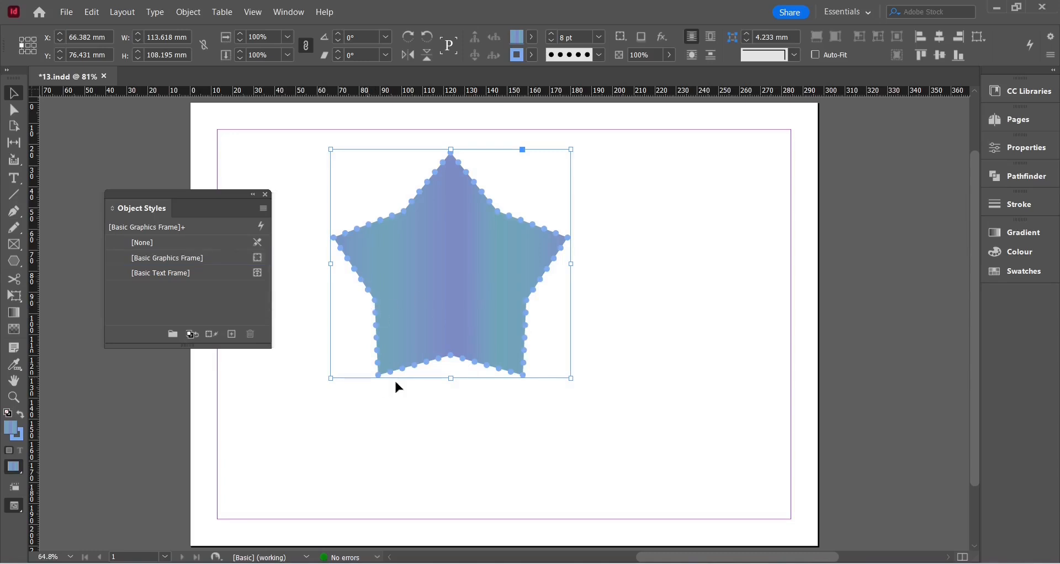
left_click(232, 334)
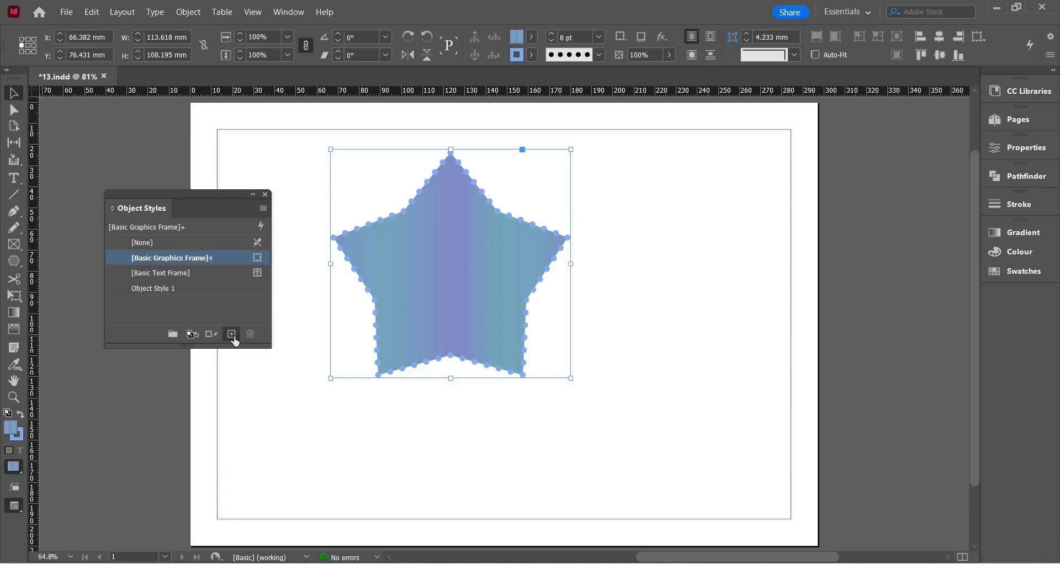
left_click(159, 290)
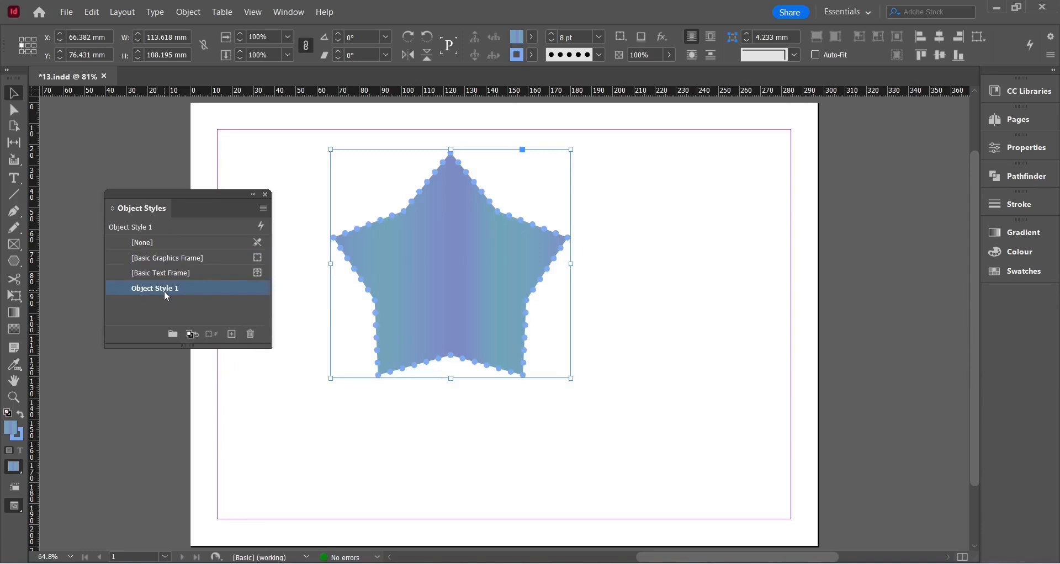
Step: Open the options of the new object style and rename it as star style
double_click(165, 292)
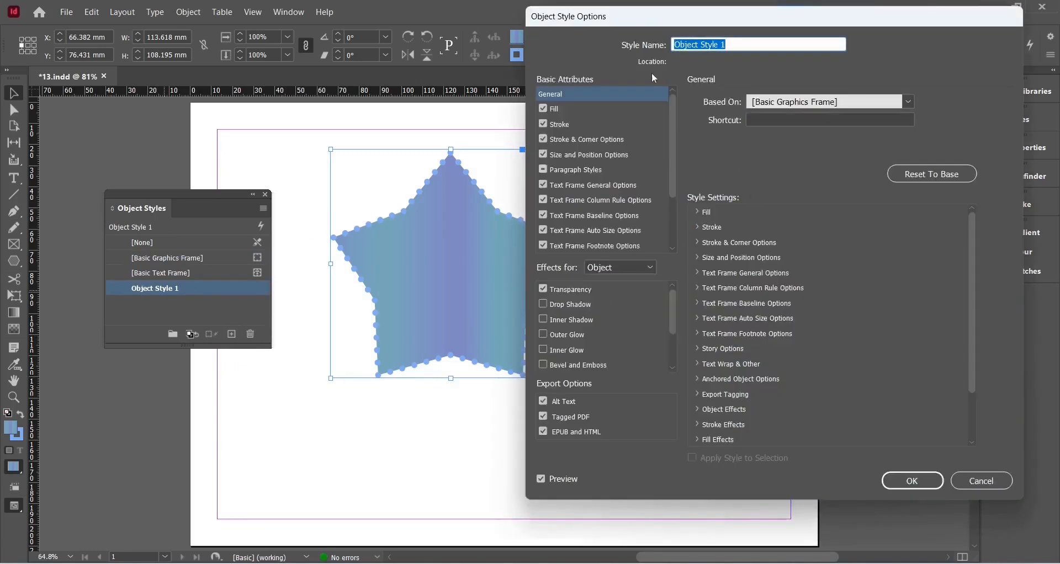
left_click_drag(630, 25, 654, 31)
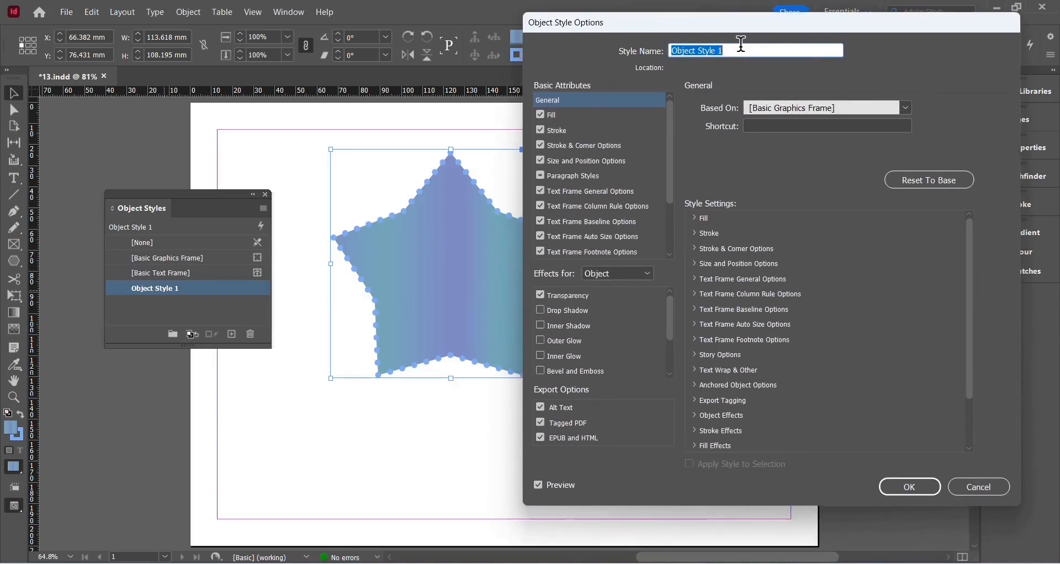
type("star style")
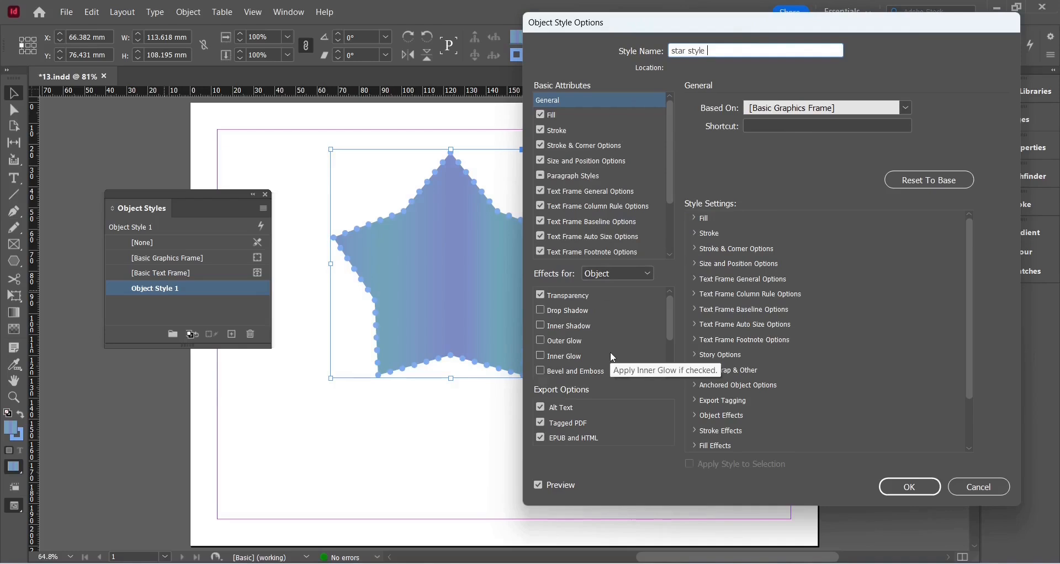
Step: Review the style's fill, stroke and corner attributes and set its stroke colour to C=100 M=90 Y=10 K=0
left_click(558, 117)
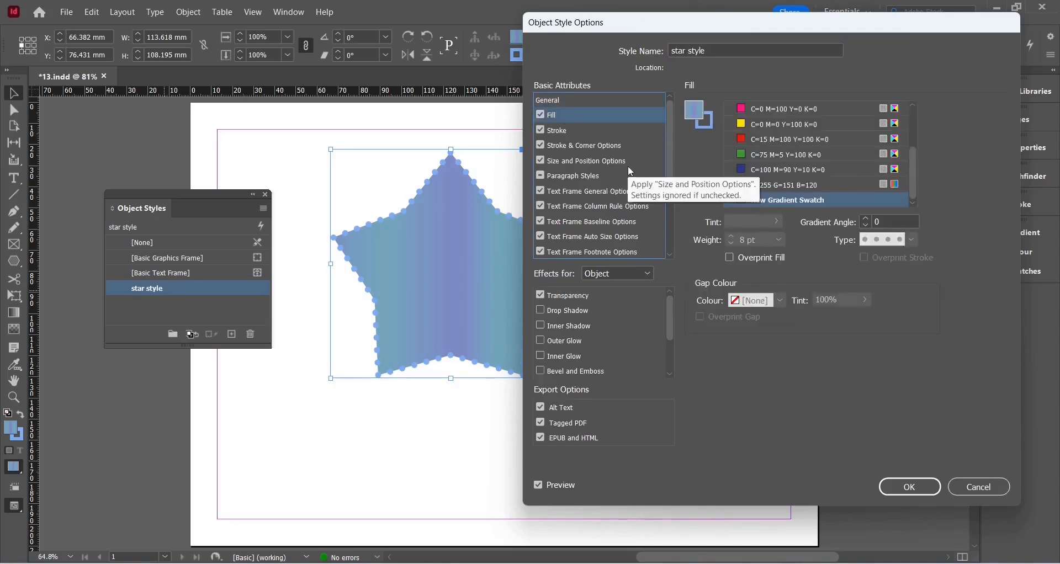
left_click(558, 131)
scroll(821, 194, "up", 3)
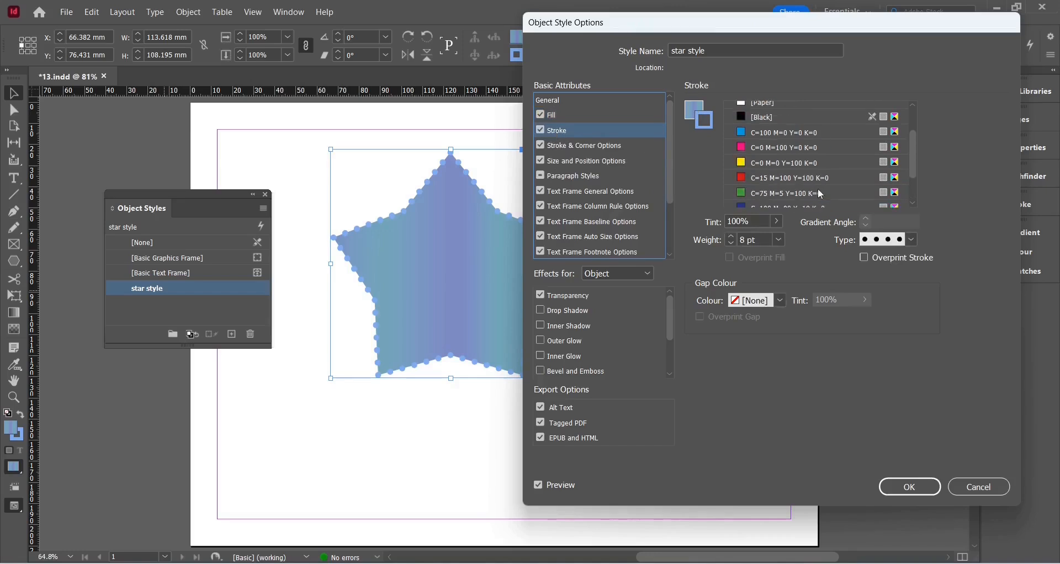
scroll(821, 194, "up", 2)
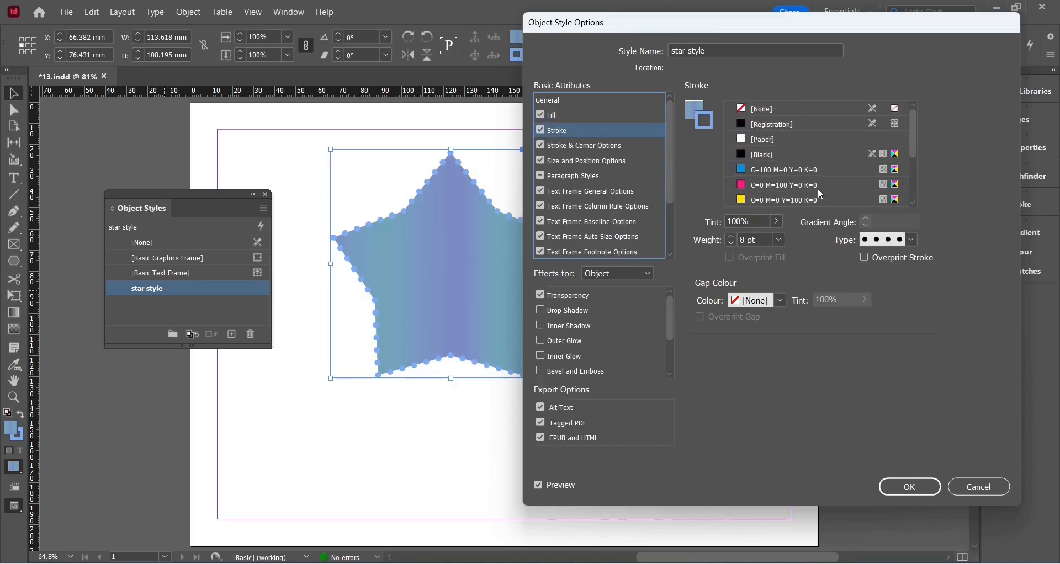
left_click(570, 147)
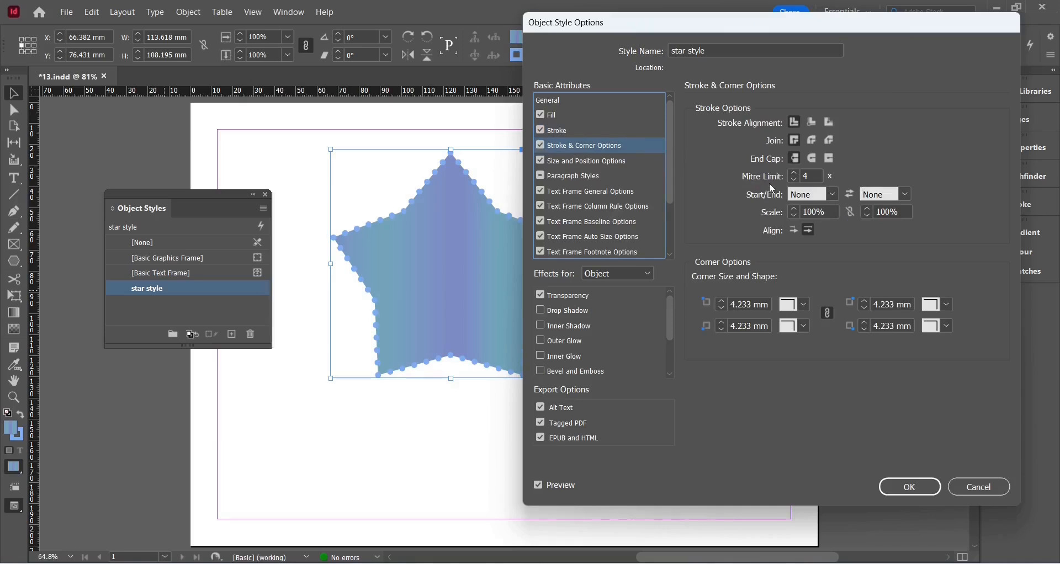
left_click(567, 131)
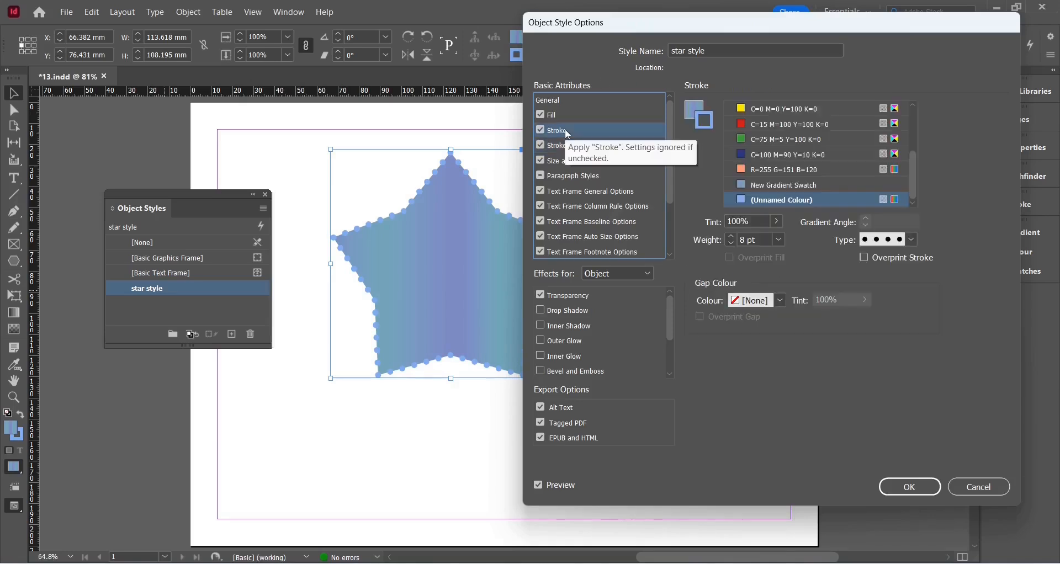
left_click(755, 157)
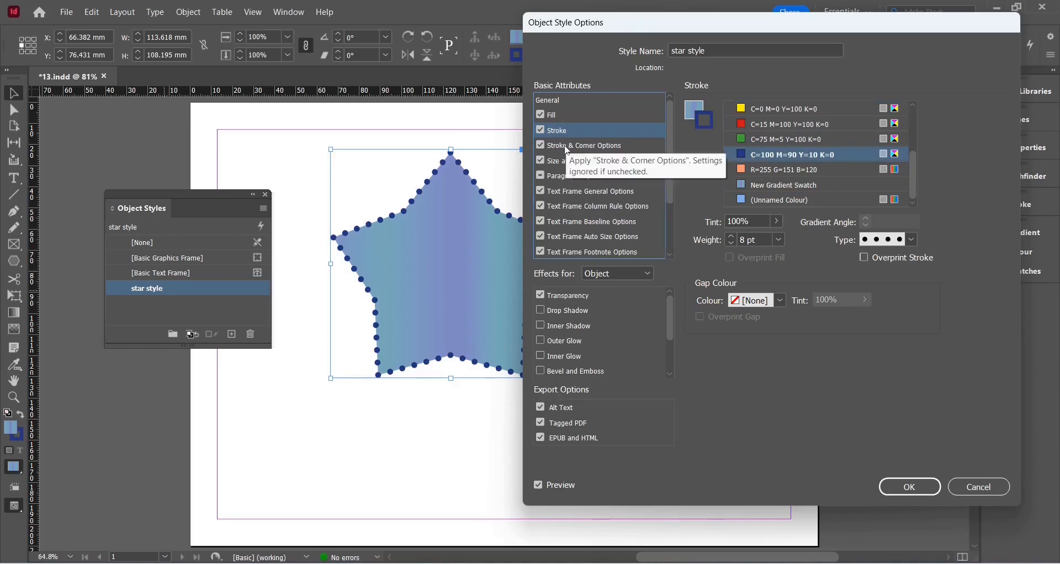
Step: Review the style's remaining attributes and its Transparency and Drop Shadow settings for the object, and accept the style options
scroll(567, 150, "down", 2)
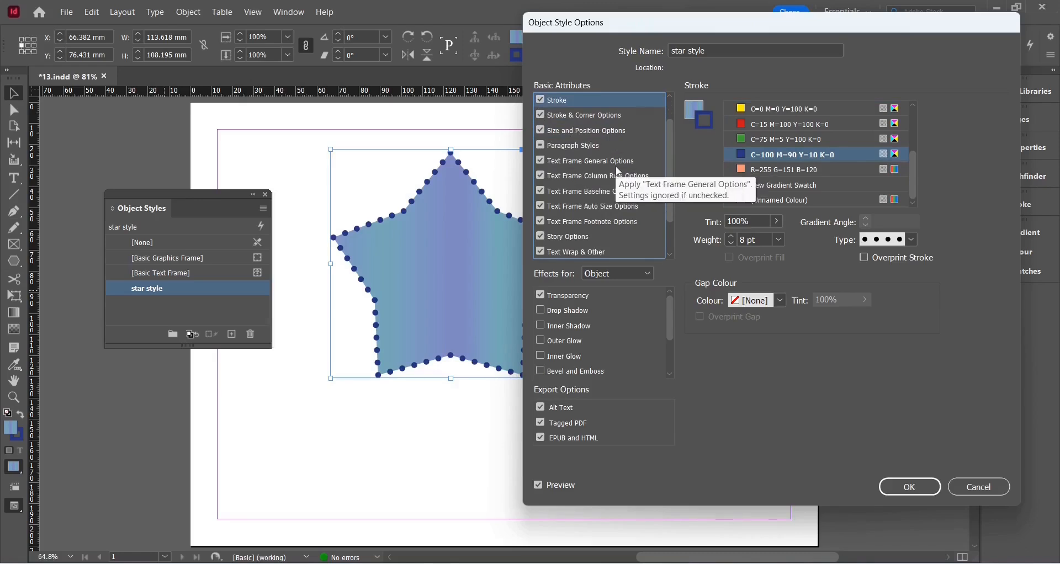
scroll(619, 172, "down", 3)
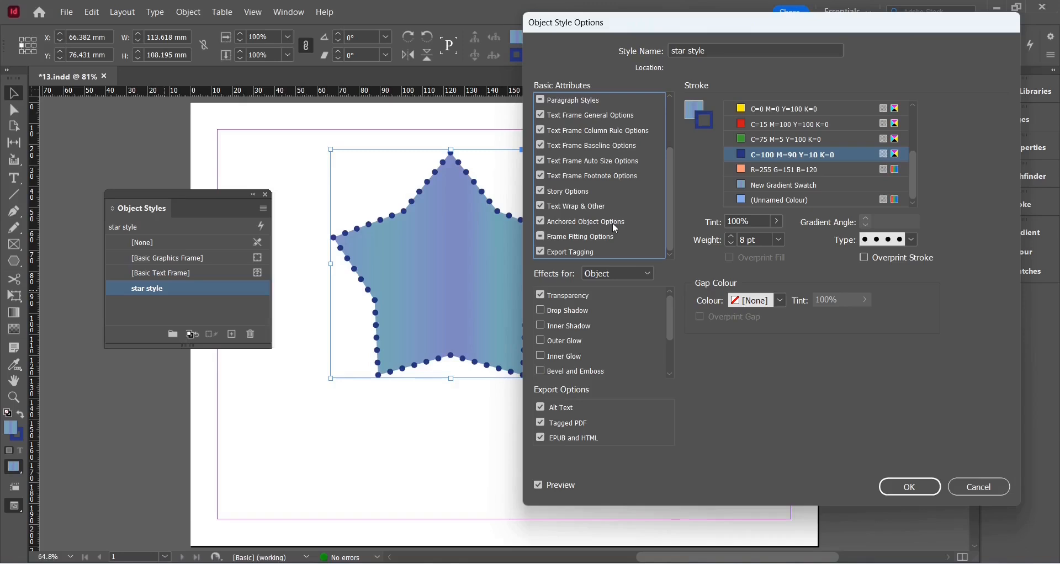
left_click(572, 302)
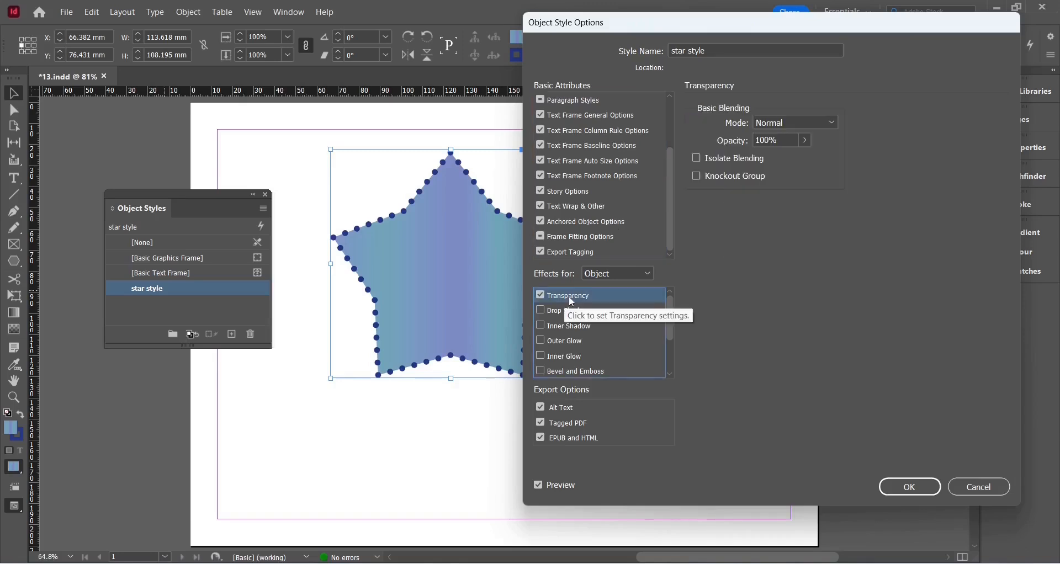
left_click(632, 275)
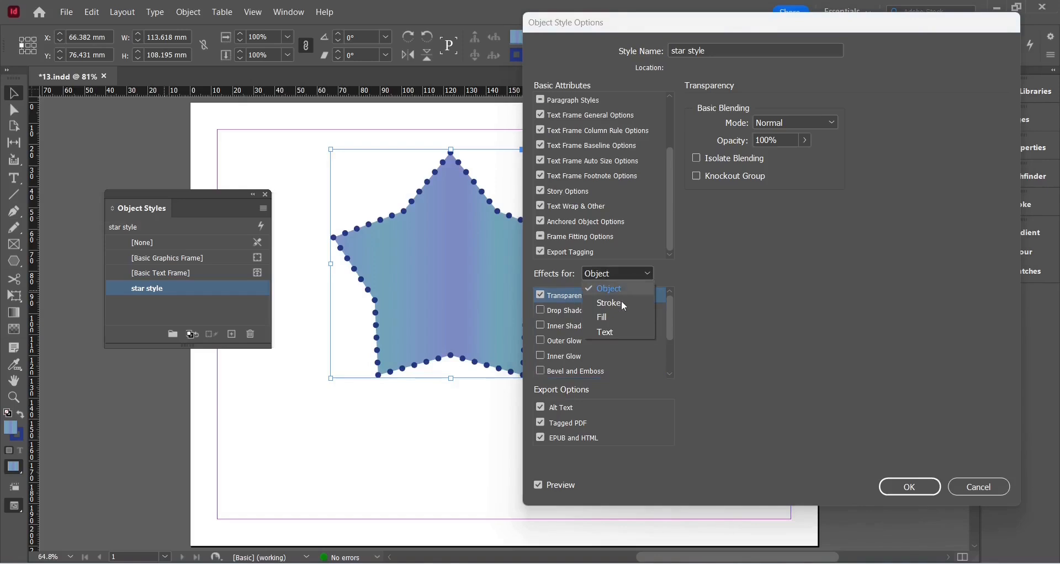
left_click(579, 279)
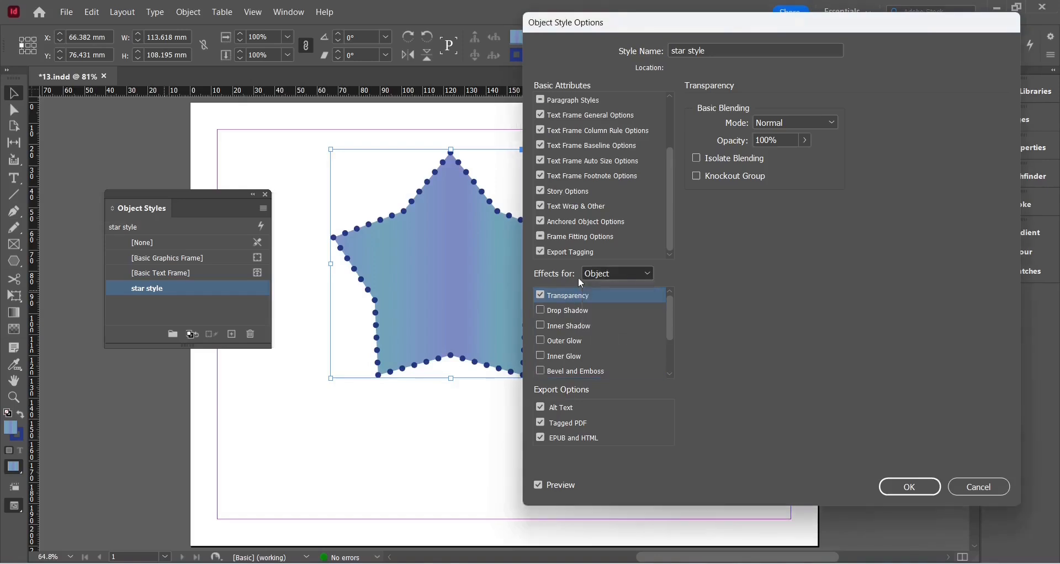
left_click(580, 312)
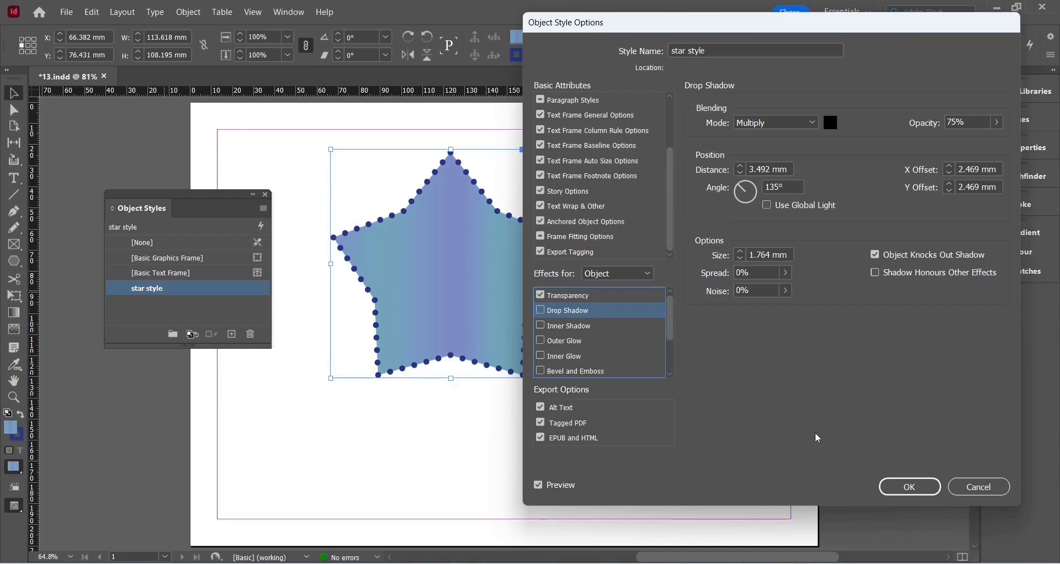
left_click(902, 488)
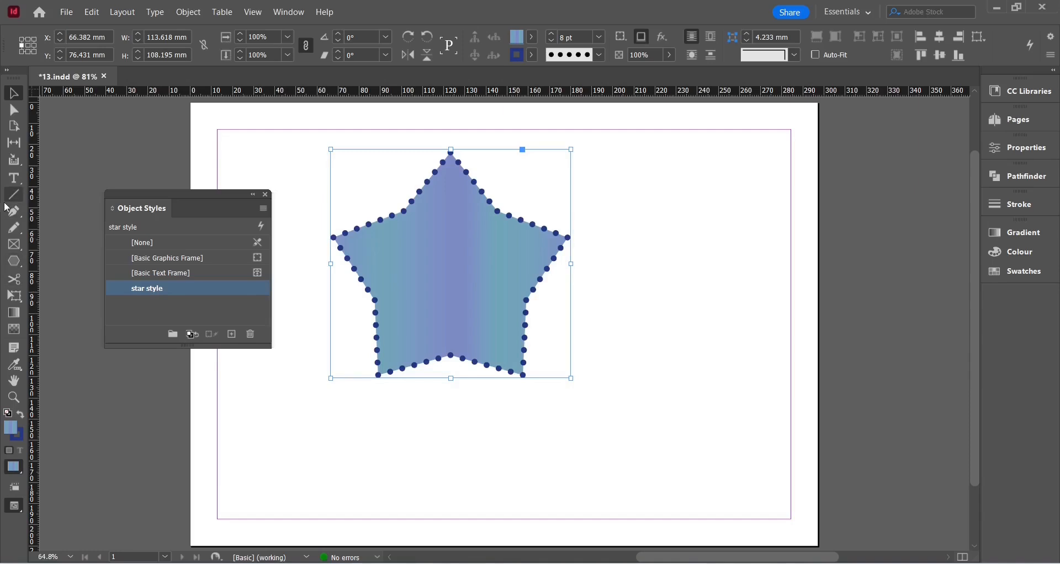
Step: Draw a closed triangle about 79 mm wide and 73 mm high beside the star with the Pen tool
left_click(17, 217)
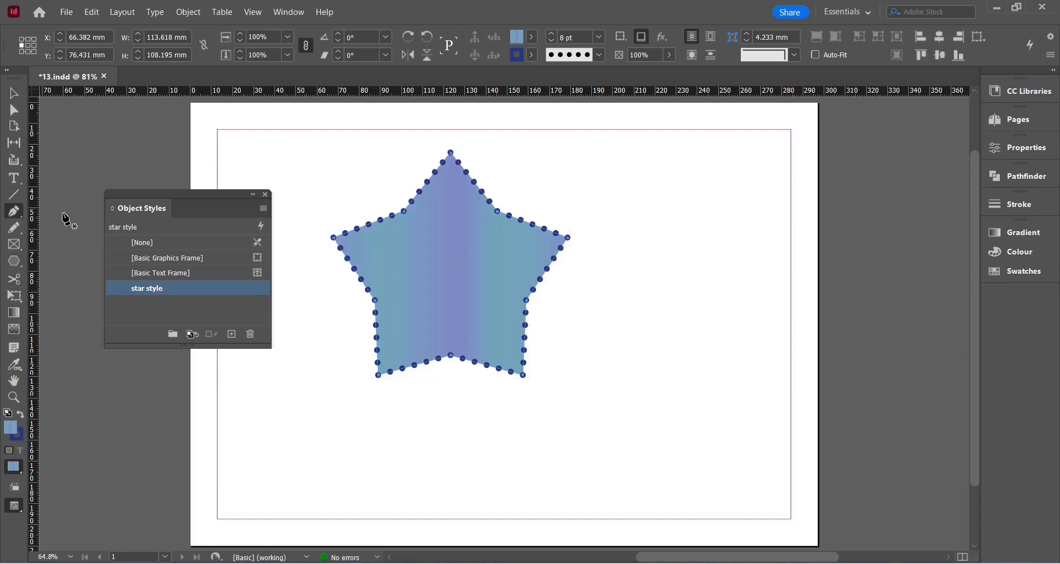
left_click(700, 242)
left_click(751, 384)
left_click(587, 395)
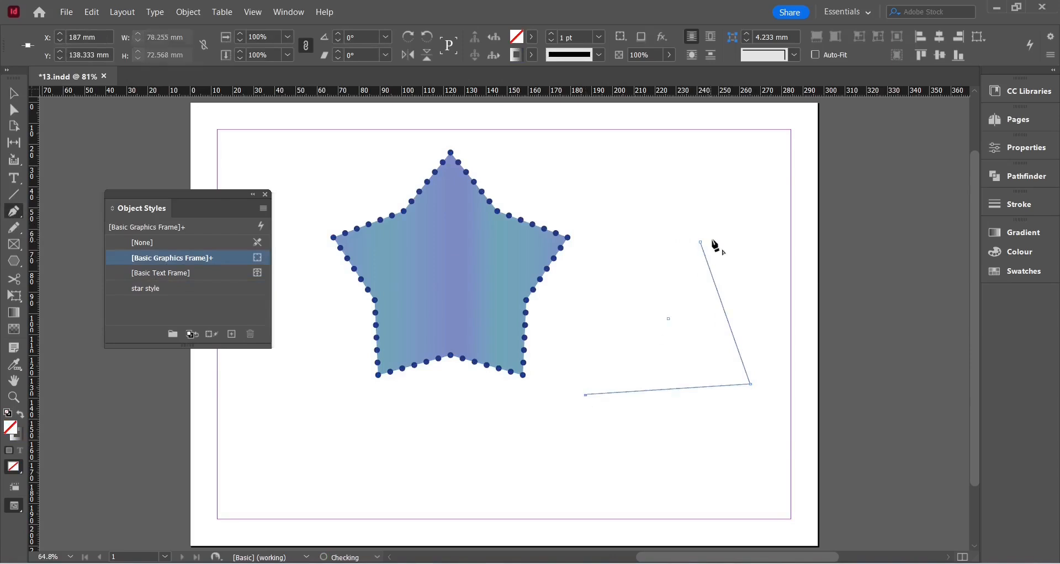
left_click(700, 243)
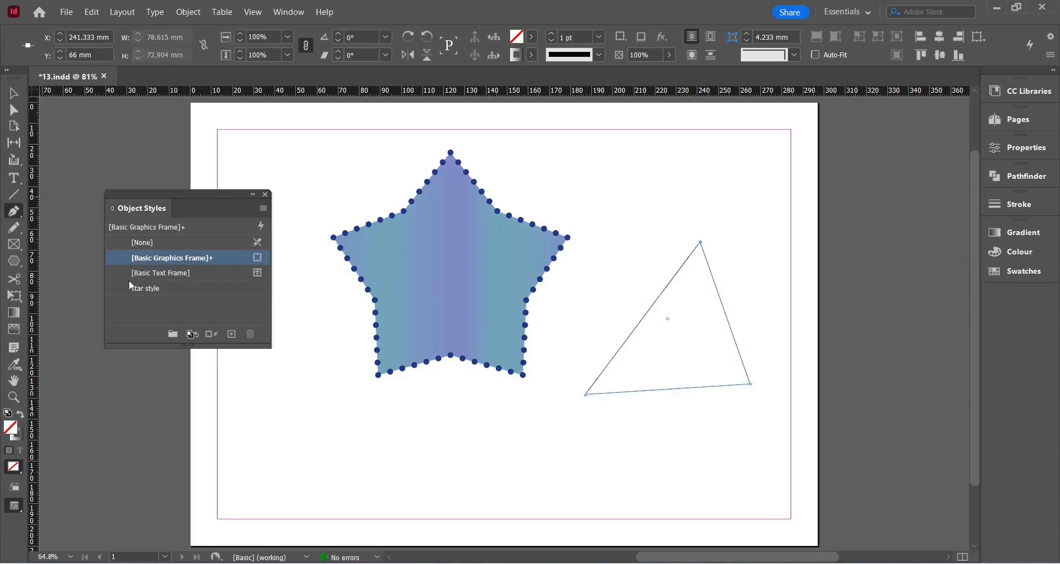
Step: Select the triangle as an object, apply the star style object style to it and deselect it
left_click(14, 94)
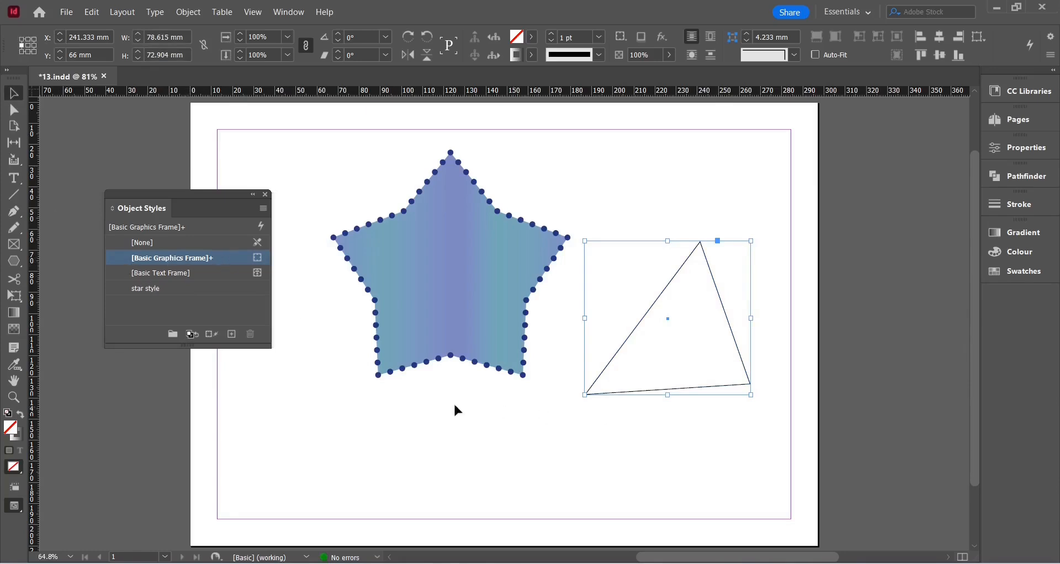
left_click(145, 293)
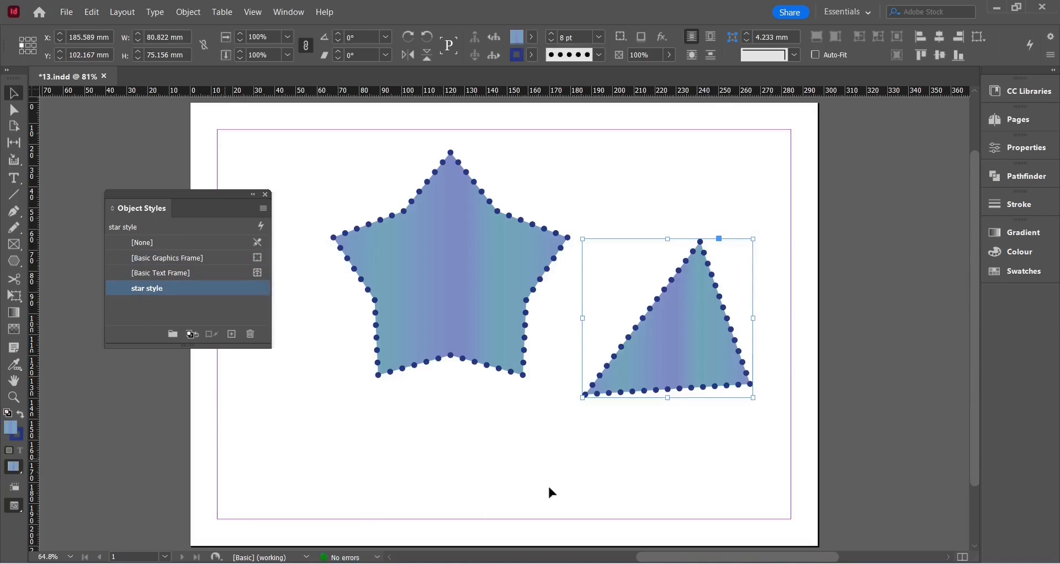
left_click(676, 416)
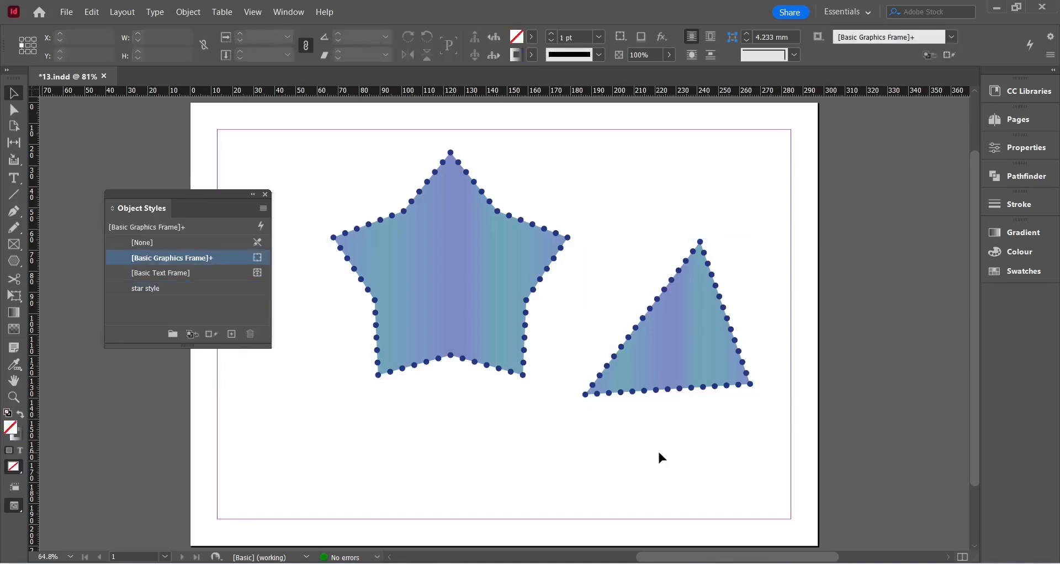